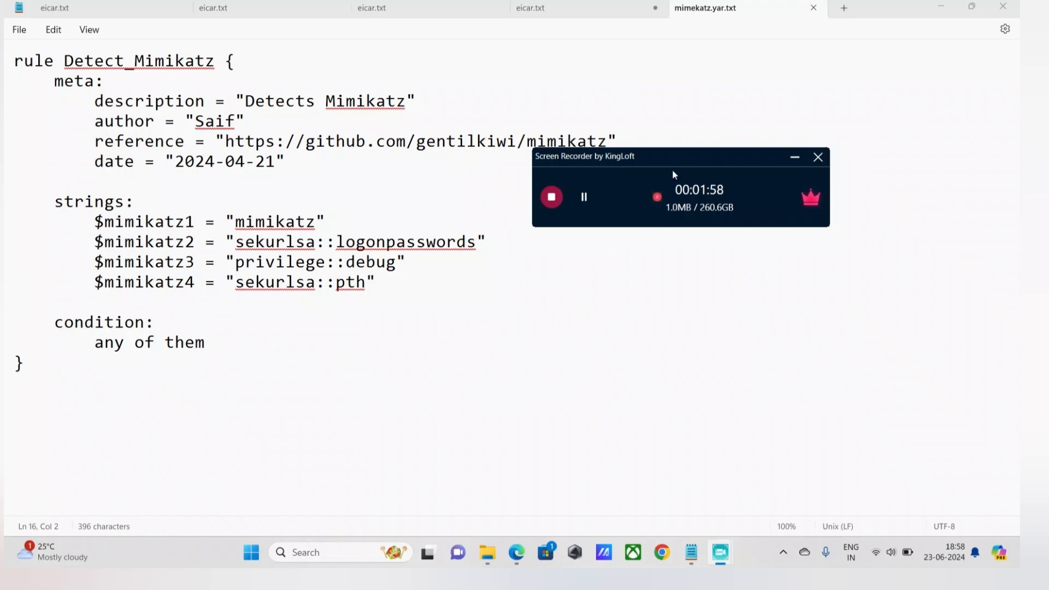
{"action": "left_click_drag", "start_coordinate": [690, 152], "coordinate": [785, 252]}
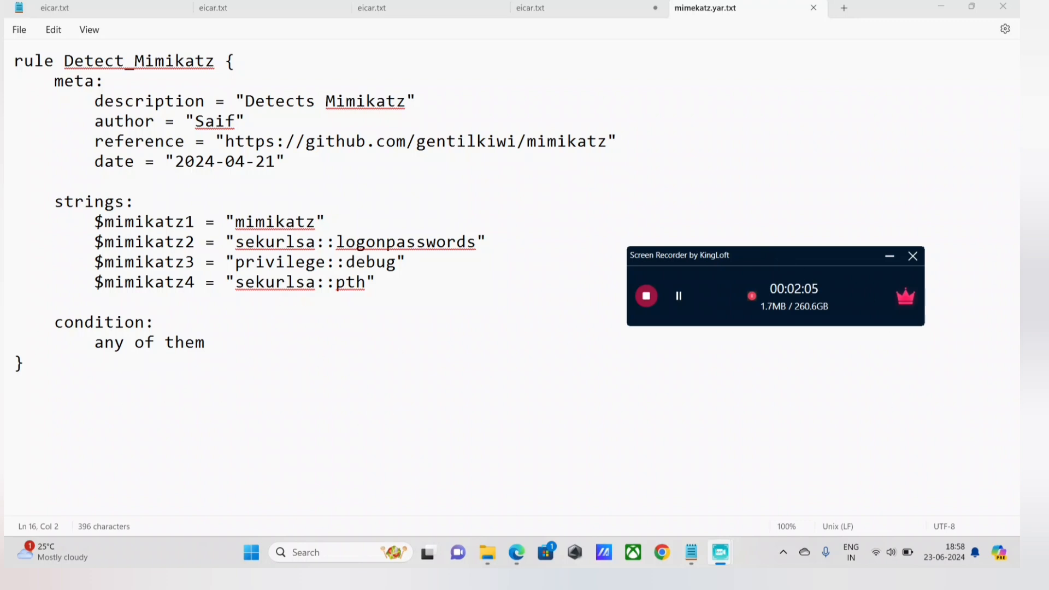
{"action": "left_click_drag", "start_coordinate": [786, 256], "coordinate": [779, 202]}
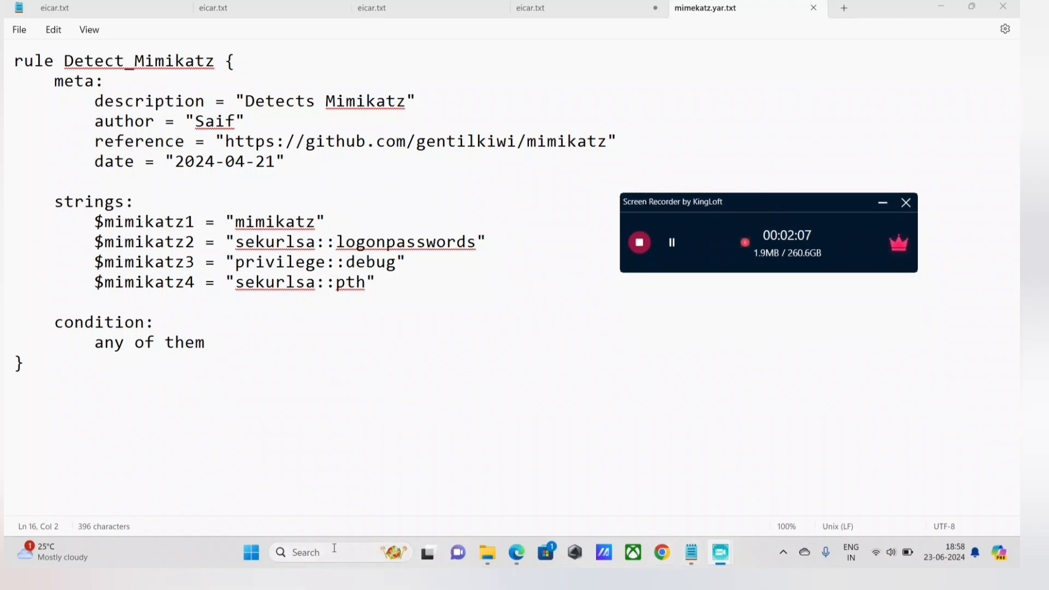
{"action": "left_click", "coordinate": [250, 552]}
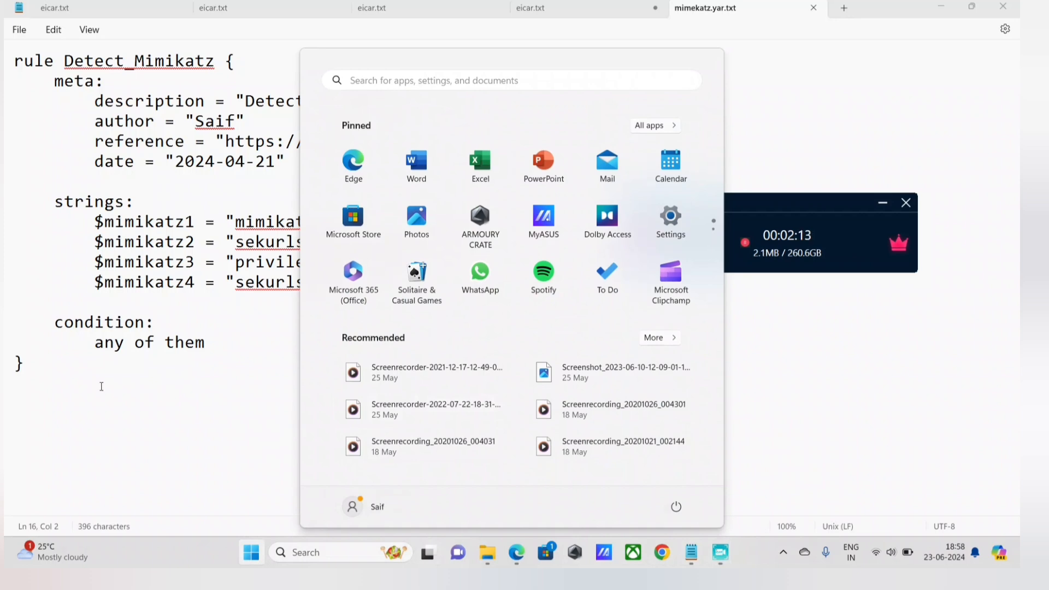
{"action": "type", "text": "w"}
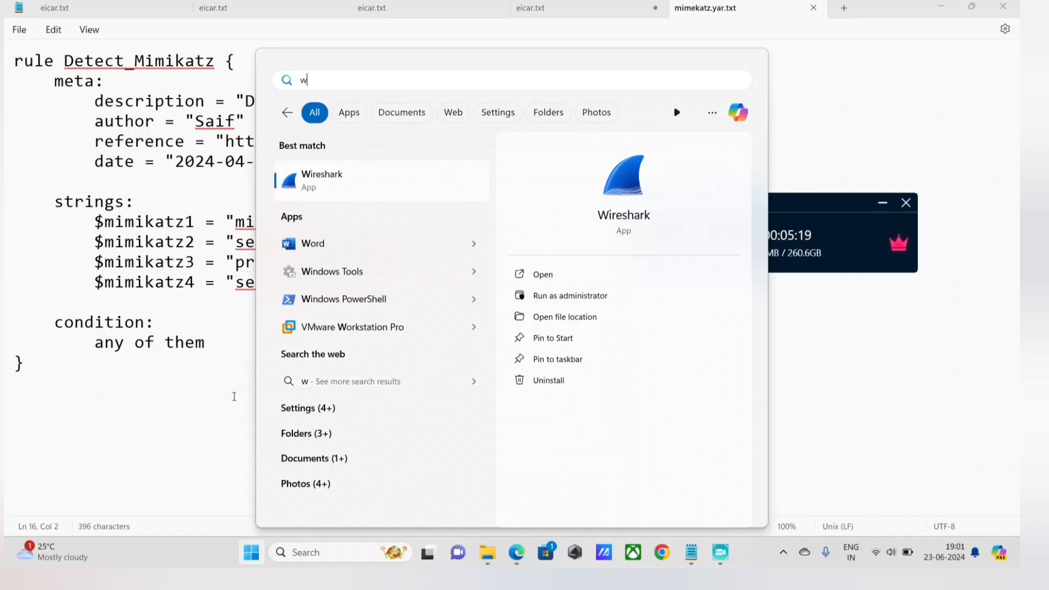
{"action": "left_click", "coordinate": [100, 445]}
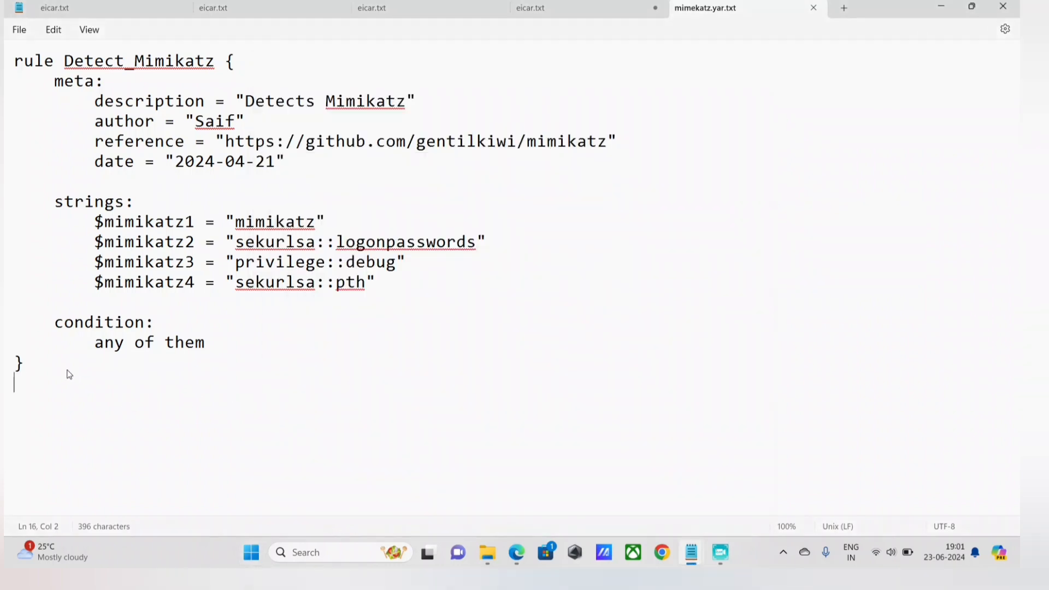
{"action": "left_click_drag", "start_coordinate": [70, 373], "coordinate": [33, 70]}
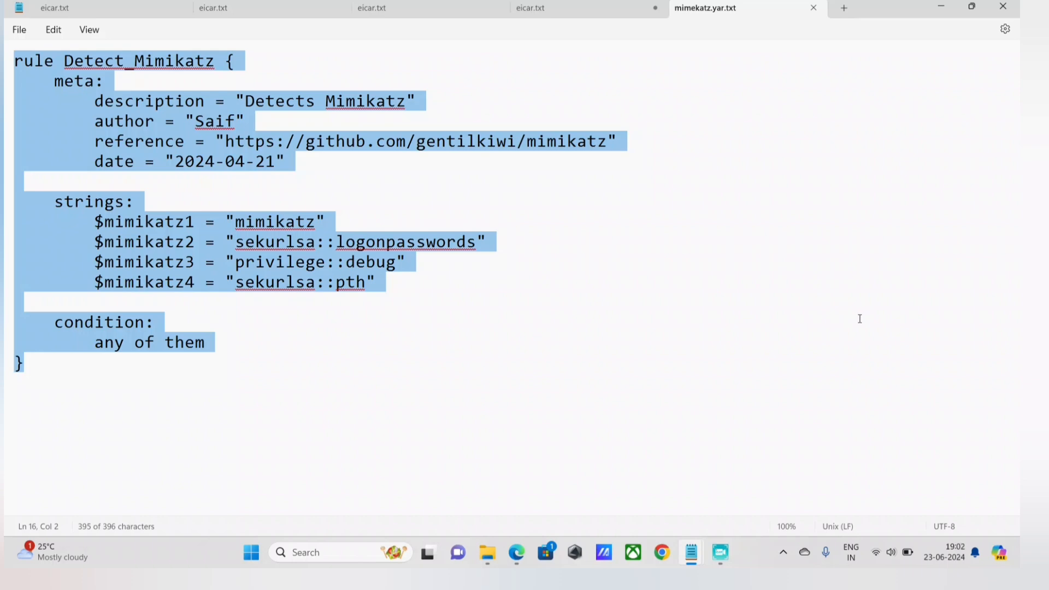
Clear the workspace by closing the open browser tabs and the old recorder window and minimizing the Notepad windows.
{"action": "left_click", "coordinate": [518, 563]}
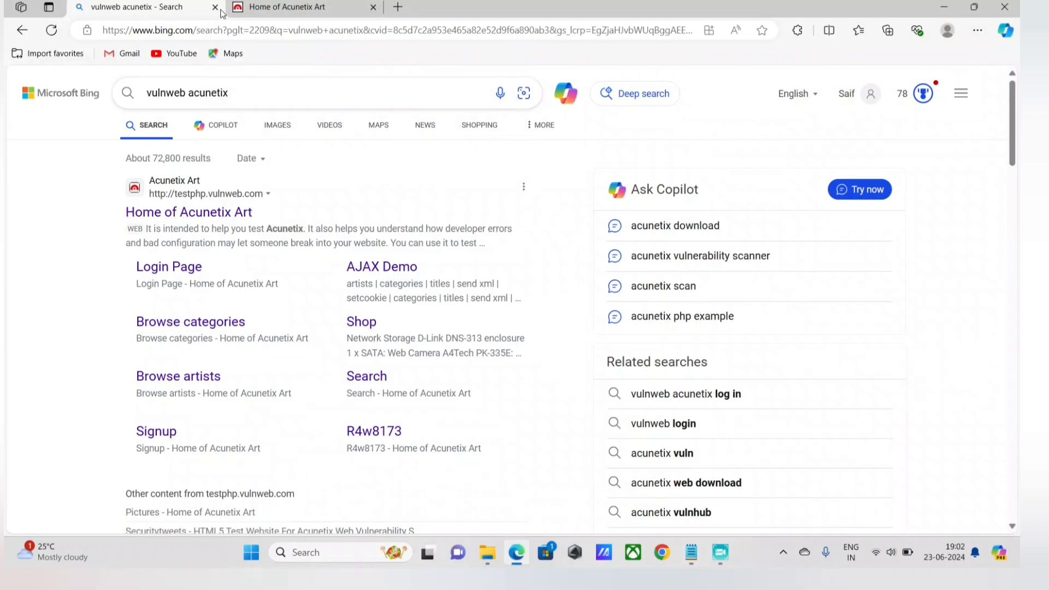
{"action": "left_click", "coordinate": [215, 7]}
{"action": "left_click", "coordinate": [215, 7]}
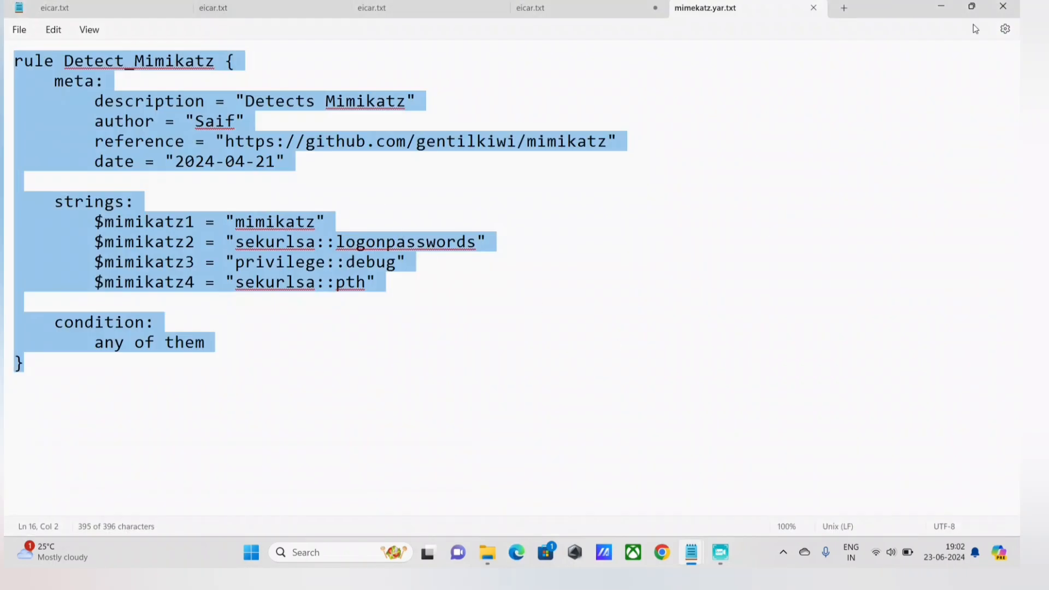
{"action": "left_click", "coordinate": [940, 6]}
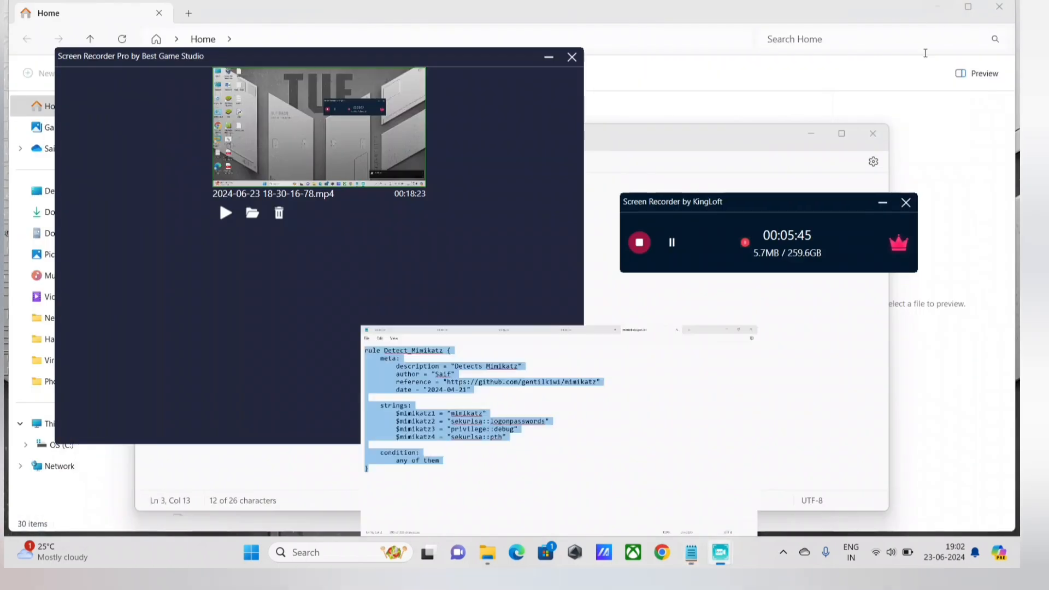
{"action": "left_click", "coordinate": [572, 58]}
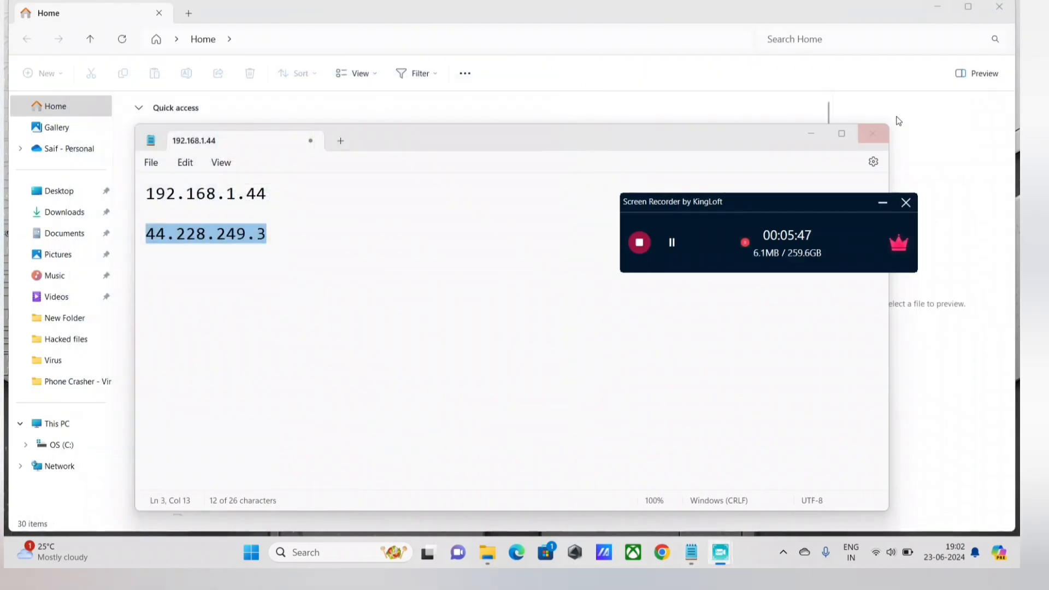
{"action": "left_click", "coordinate": [811, 134]}
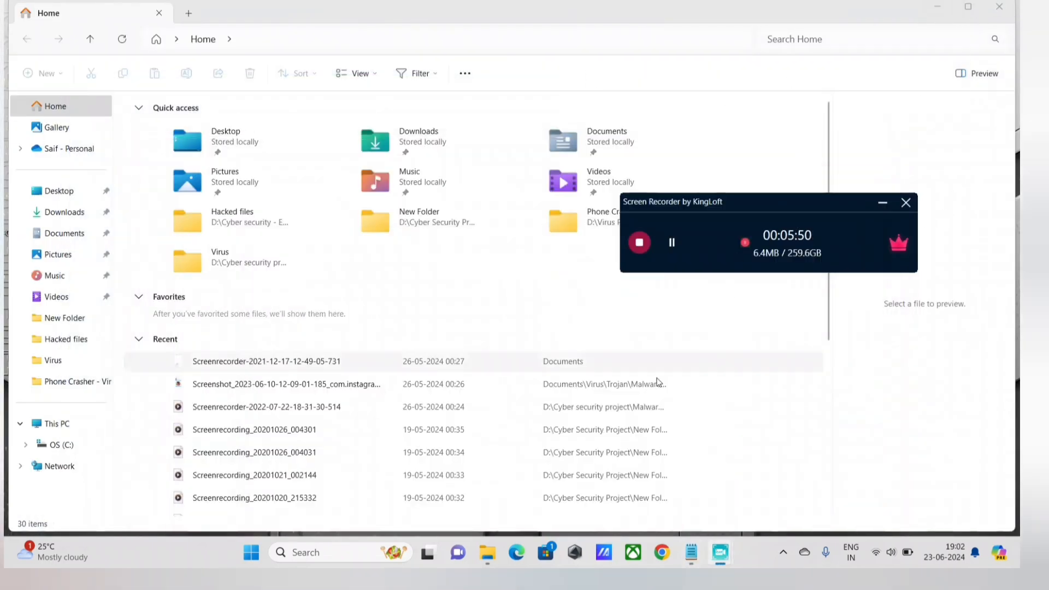
Run ipconfig in Command Prompt and compare the Wi-Fi adapter's IPv4 address with the one in the IP address notes.
{"action": "key", "text": "super+r"}
{"action": "key", "text": "Return"}
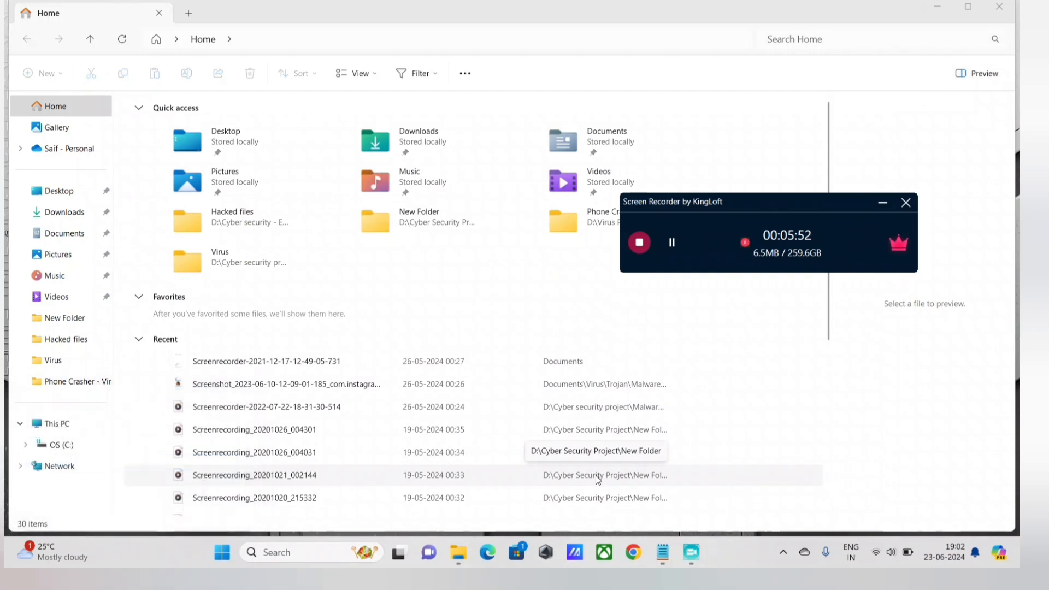
{"action": "type", "text": "ipconfig"}
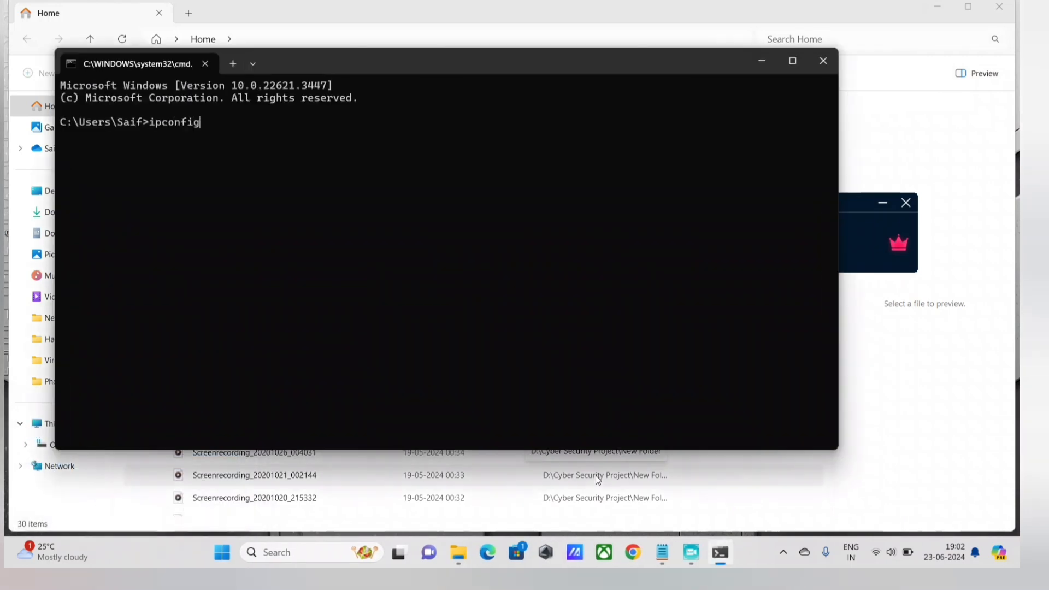
{"action": "key", "text": "Return"}
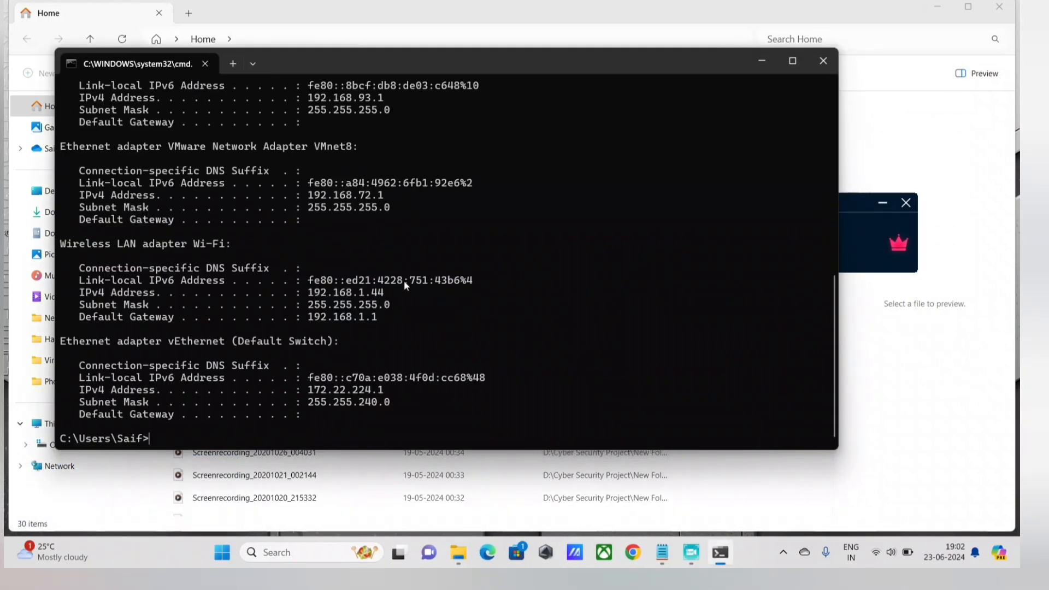
{"action": "left_click_drag", "start_coordinate": [385, 293], "coordinate": [313, 294]}
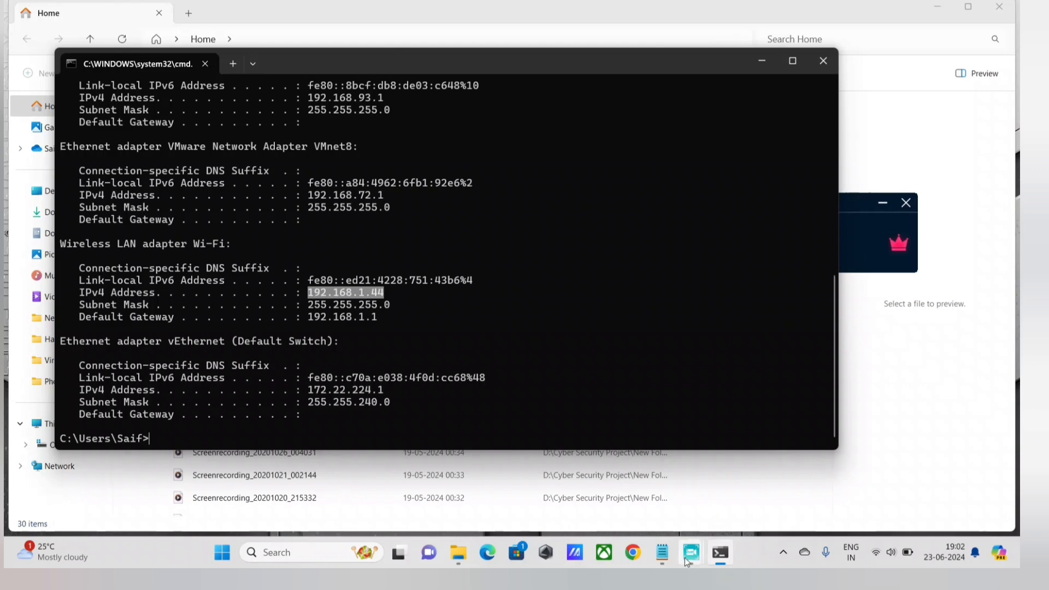
{"action": "mouse_move", "coordinate": [662, 550]}
{"action": "left_click", "coordinate": [696, 493]}
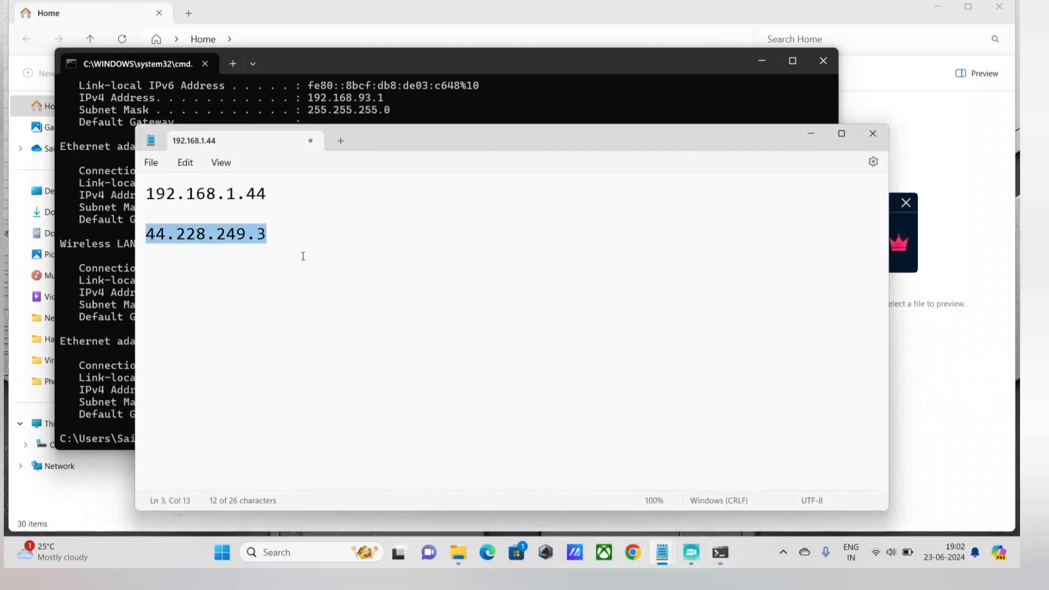
Switch to Edge and try to load the address 44.228.249.3.
{"action": "left_click", "coordinate": [487, 551]}
{"action": "type", "text": "44.228.249.3"}
{"action": "key", "text": "Return"}
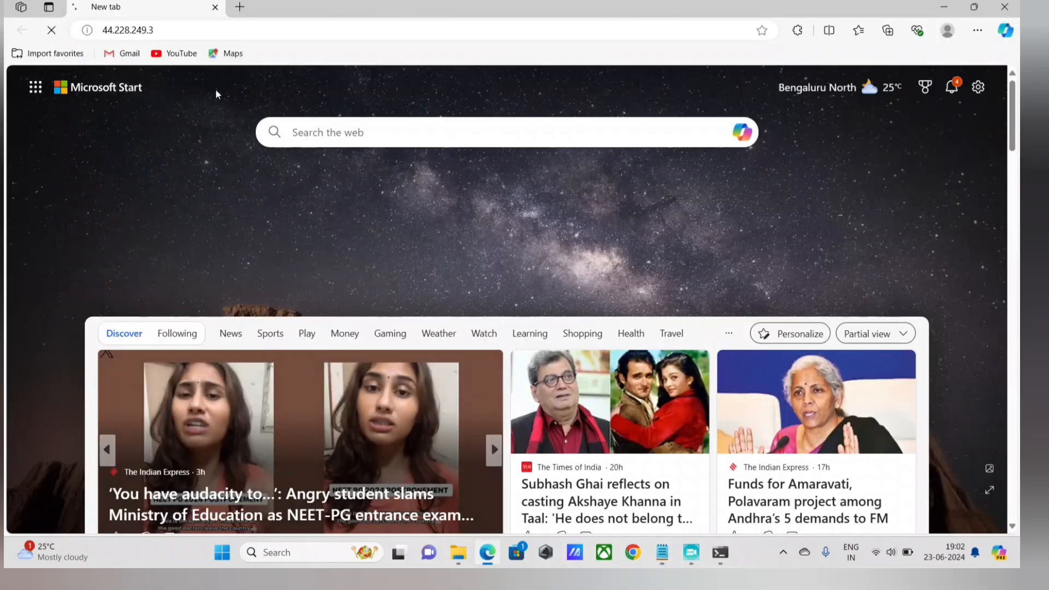
Search the web for vulnweb acunetix and open the Home of Acunetix Art site from the results.
{"action": "left_click", "coordinate": [164, 30]}
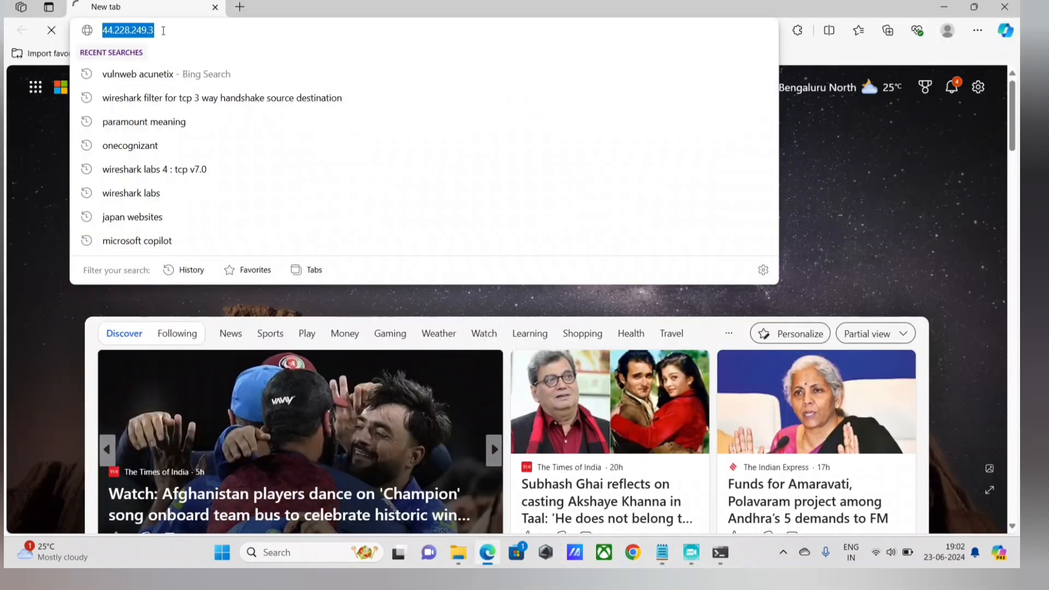
{"action": "type", "text": "vulnweb acunetix"}
{"action": "key", "text": "Return"}
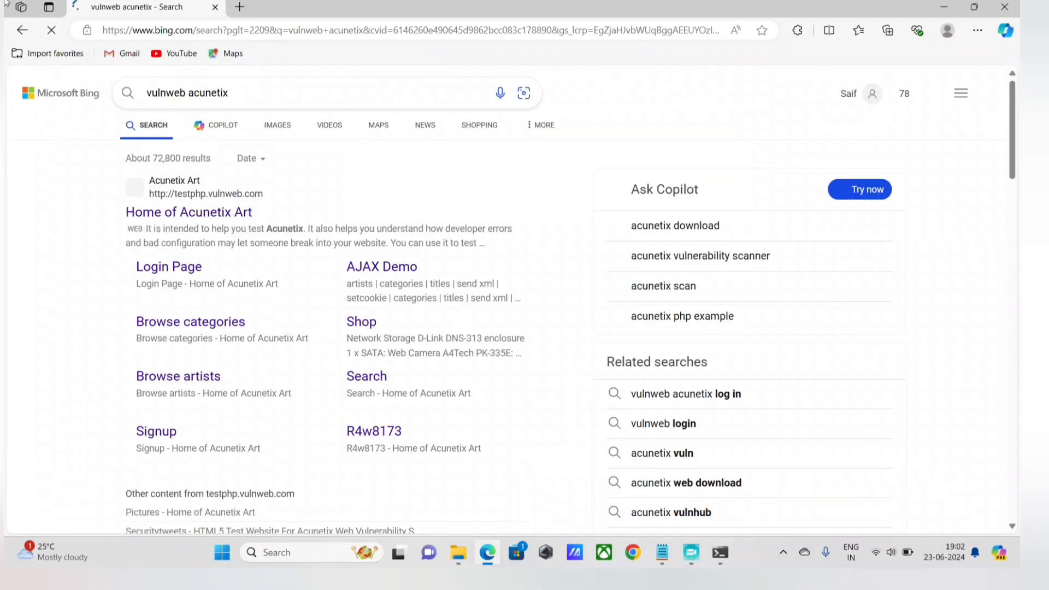
{"action": "left_click", "coordinate": [218, 228]}
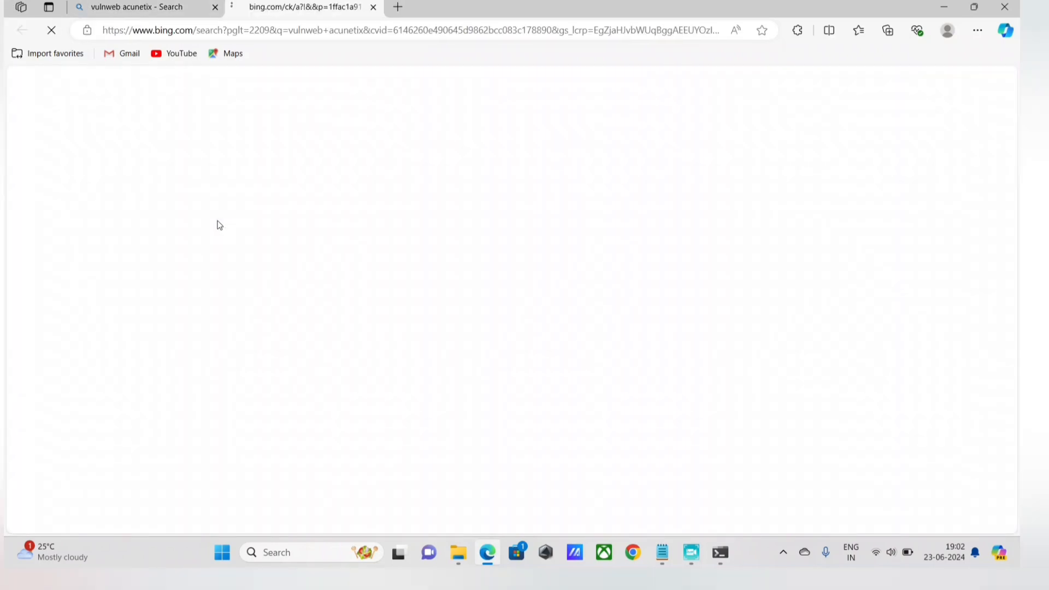
{"action": "left_click", "coordinate": [256, 30]}
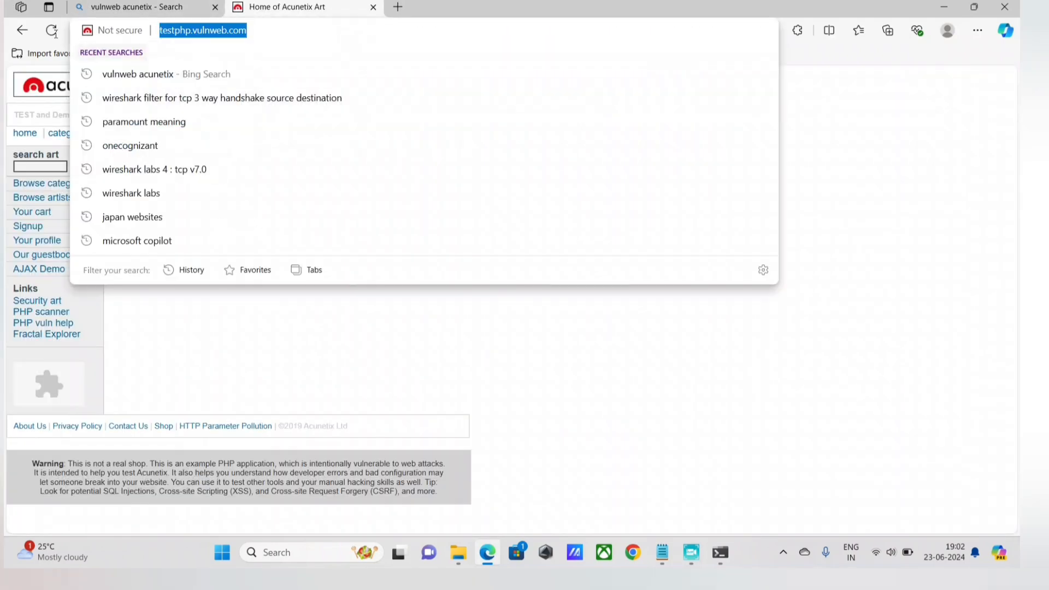
Switch to the Notepad IP address notes and review the website's address below the local machine's address.
{"action": "left_click", "coordinate": [662, 552]}
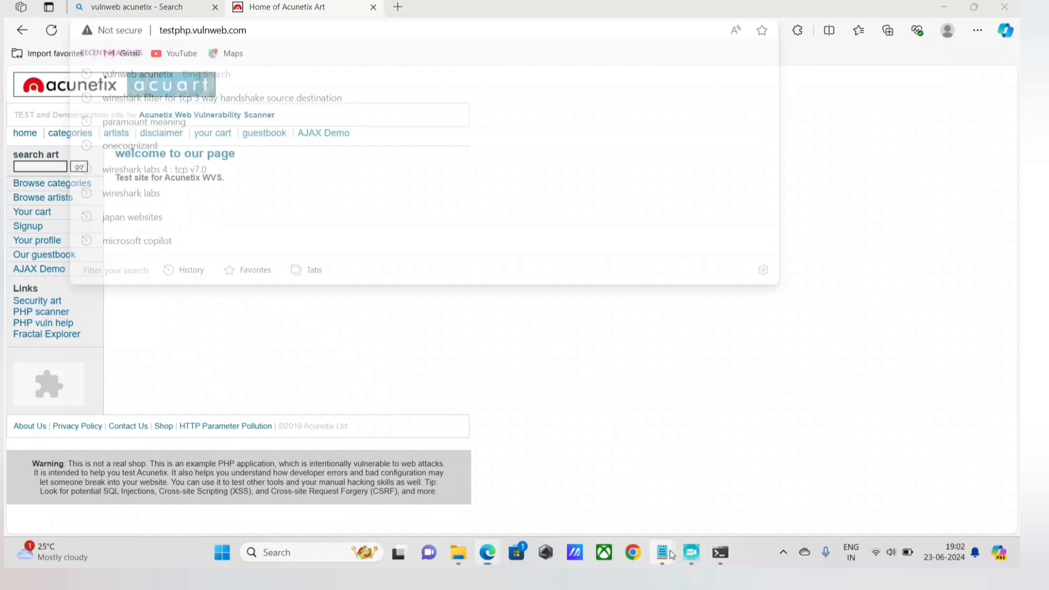
{"action": "left_click", "coordinate": [683, 502]}
{"action": "left_click_drag", "start_coordinate": [267, 235], "coordinate": [143, 237]}
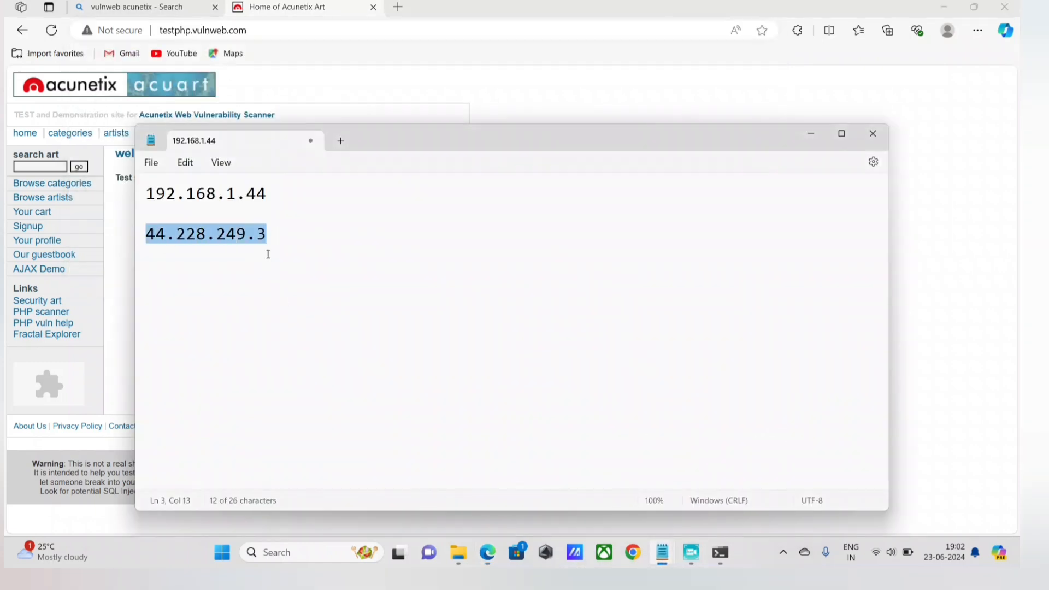
{"action": "left_click", "coordinate": [265, 250]}
Launch Wireshark as administrator and start capturing packets on the Wi-Fi interface.
{"action": "key", "text": "super"}
{"action": "type", "text": "wi"}
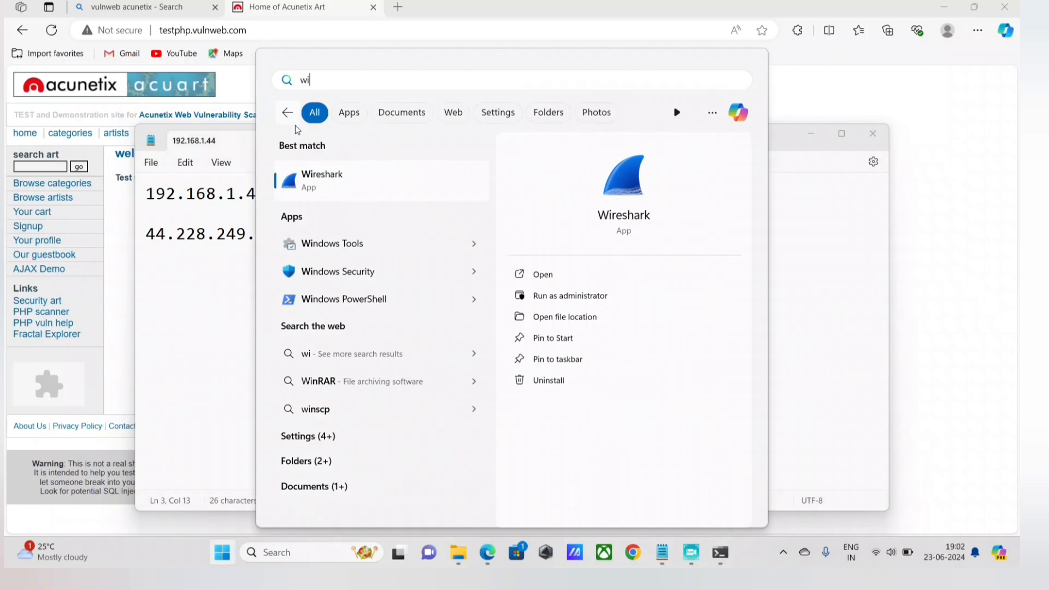
{"action": "right_click", "coordinate": [315, 185]}
{"action": "left_click", "coordinate": [570, 296]}
{"action": "left_click", "coordinate": [437, 372]}
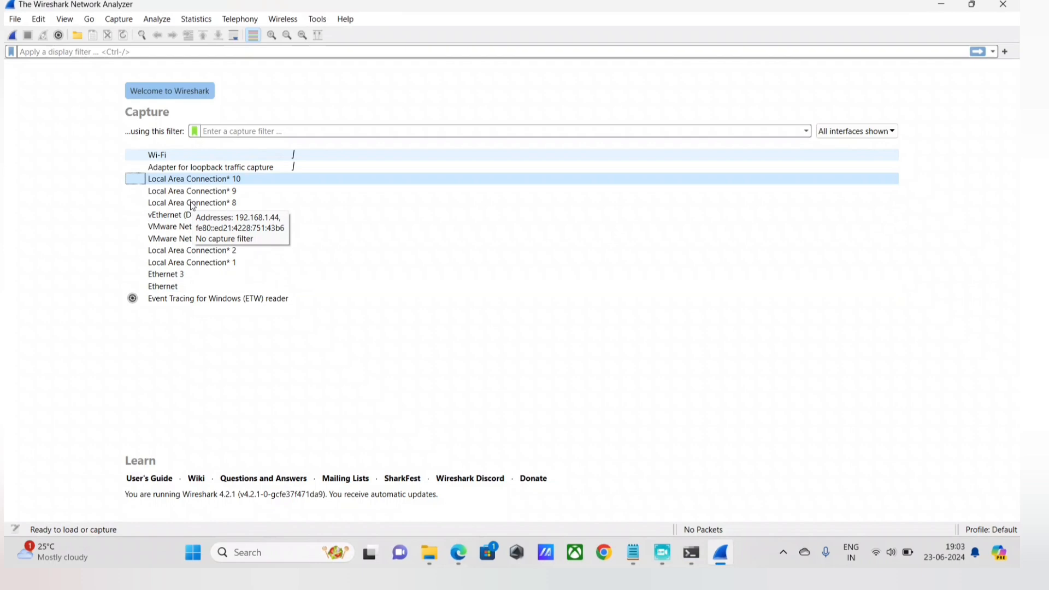
{"action": "double_click", "coordinate": [188, 156]}
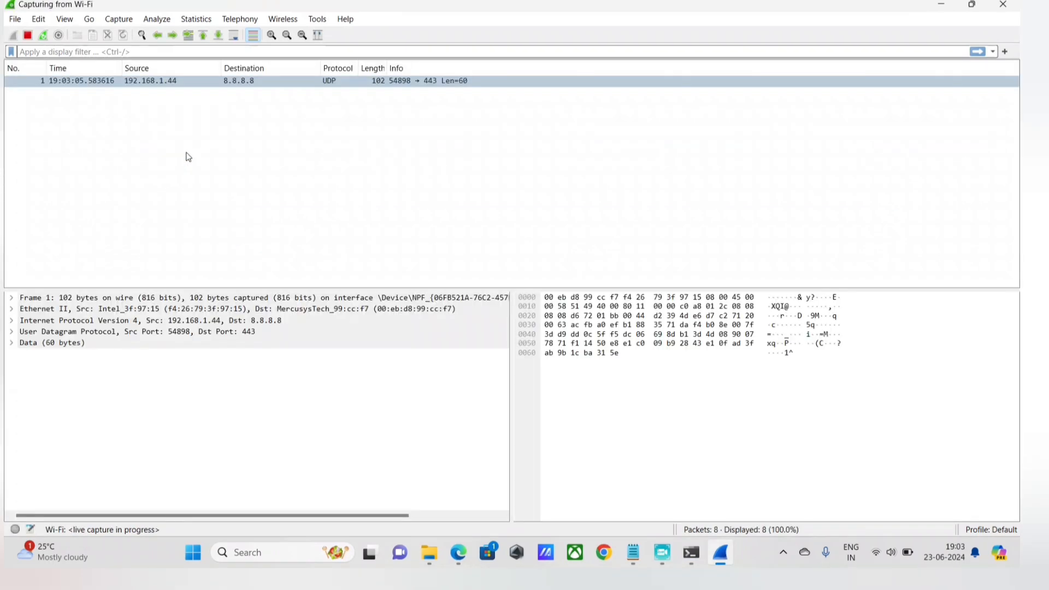
Reload the testphp.vulnweb.com page in Edge to generate traffic, and stop the Wi-Fi capture in Wireshark.
{"action": "left_click", "coordinate": [458, 552]}
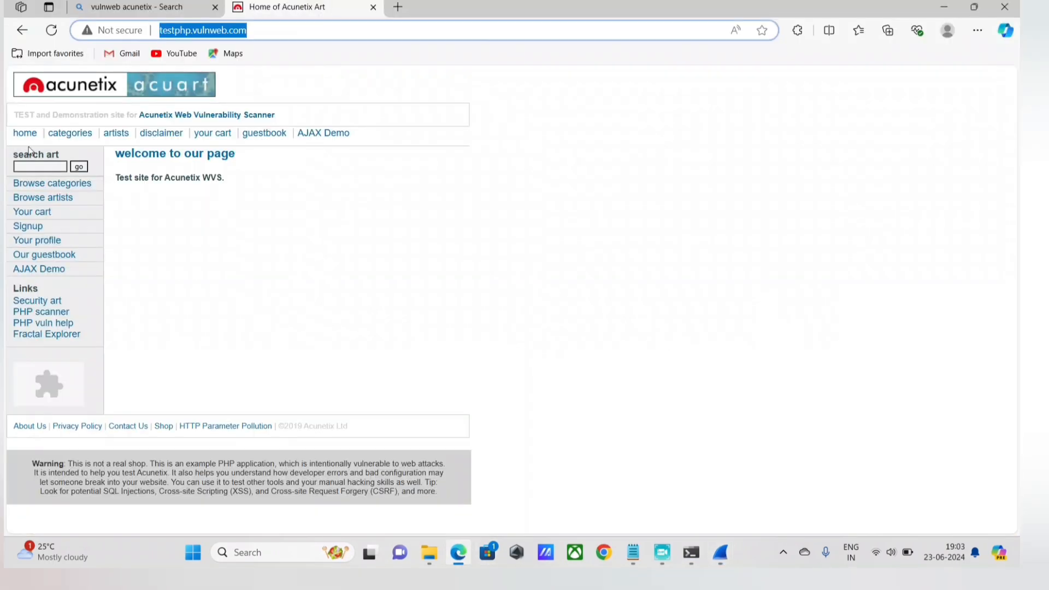
{"action": "left_click", "coordinate": [49, 36]}
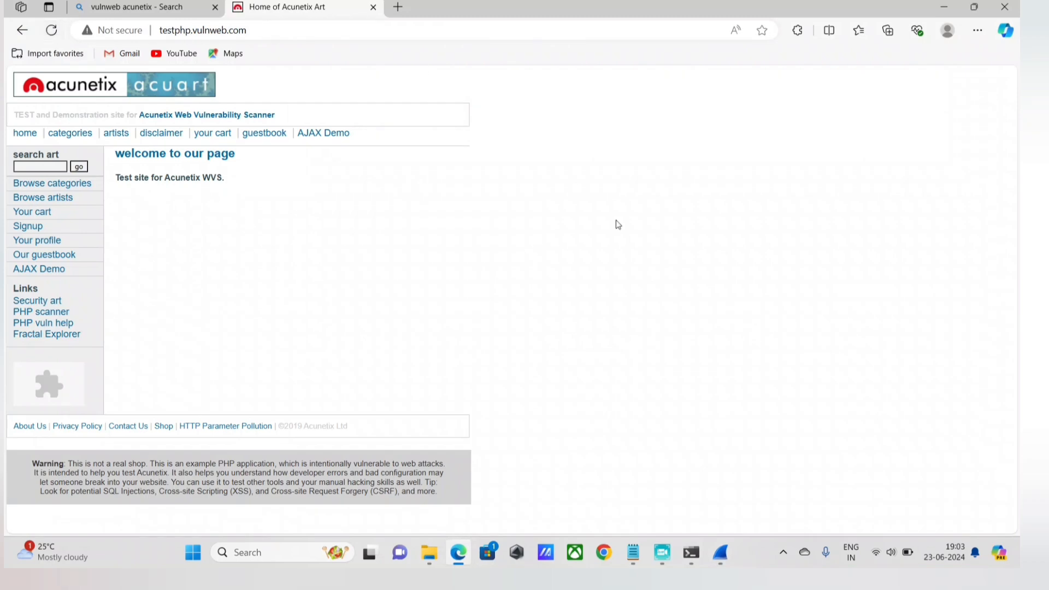
{"action": "left_click", "coordinate": [721, 553]}
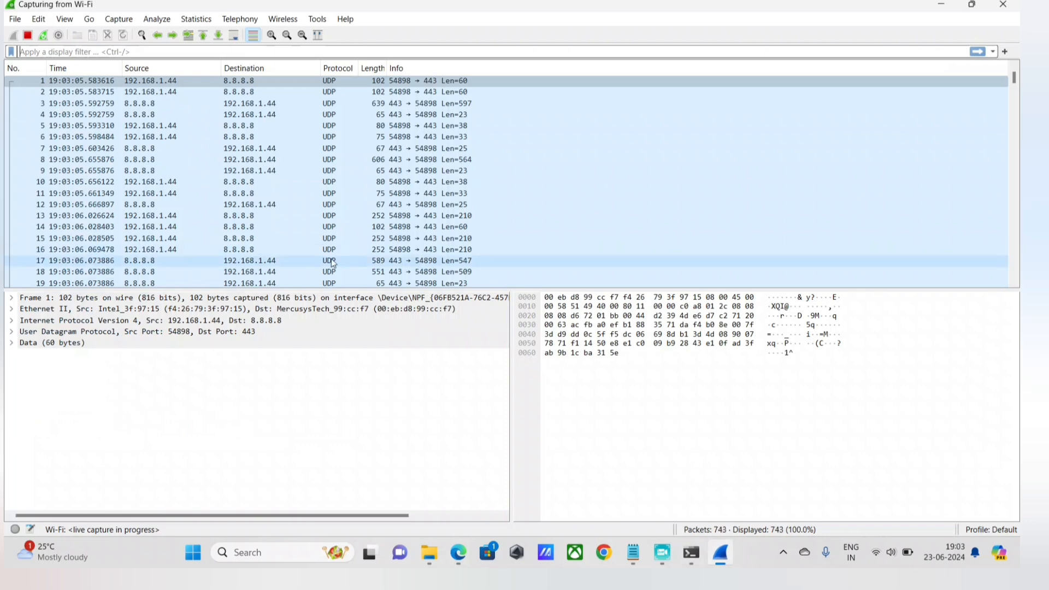
{"action": "key", "text": "alt+Tab"}
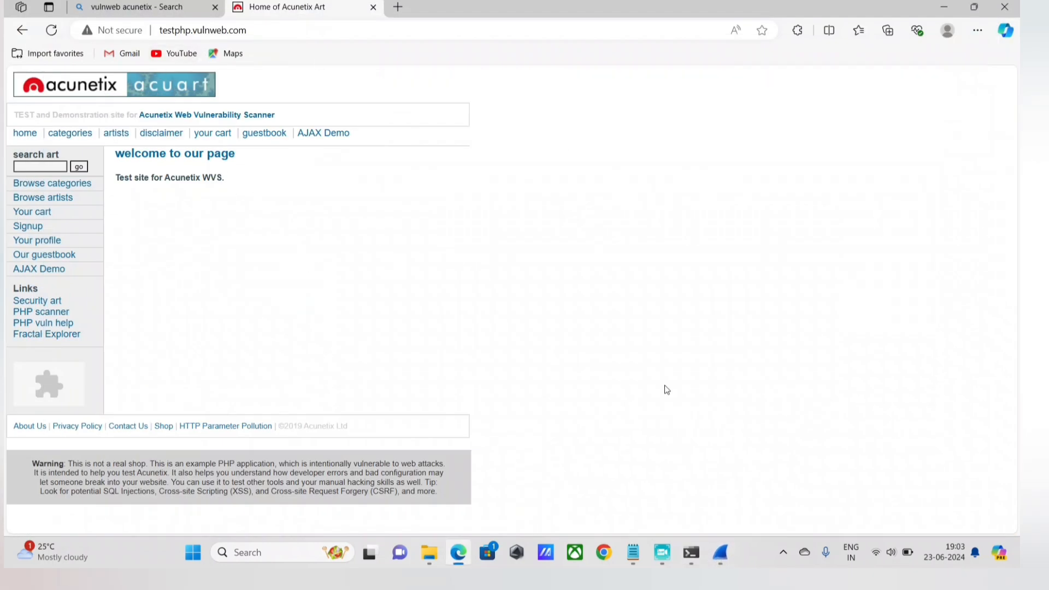
{"action": "left_click", "coordinate": [699, 557]}
{"action": "left_click", "coordinate": [713, 560]}
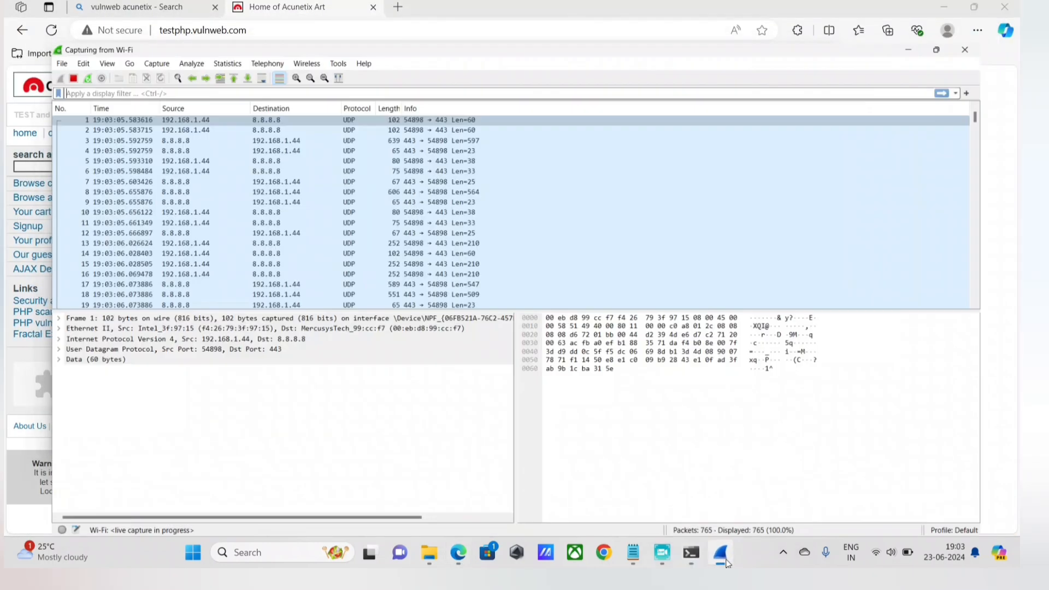
{"action": "left_click", "coordinate": [580, 357]}
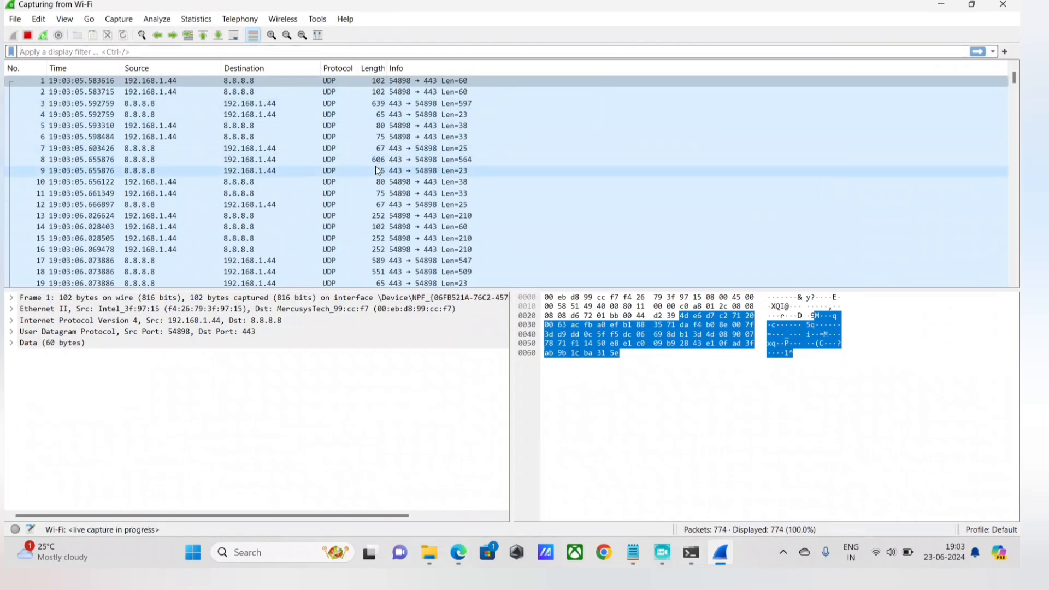
{"action": "left_click", "coordinate": [28, 36]}
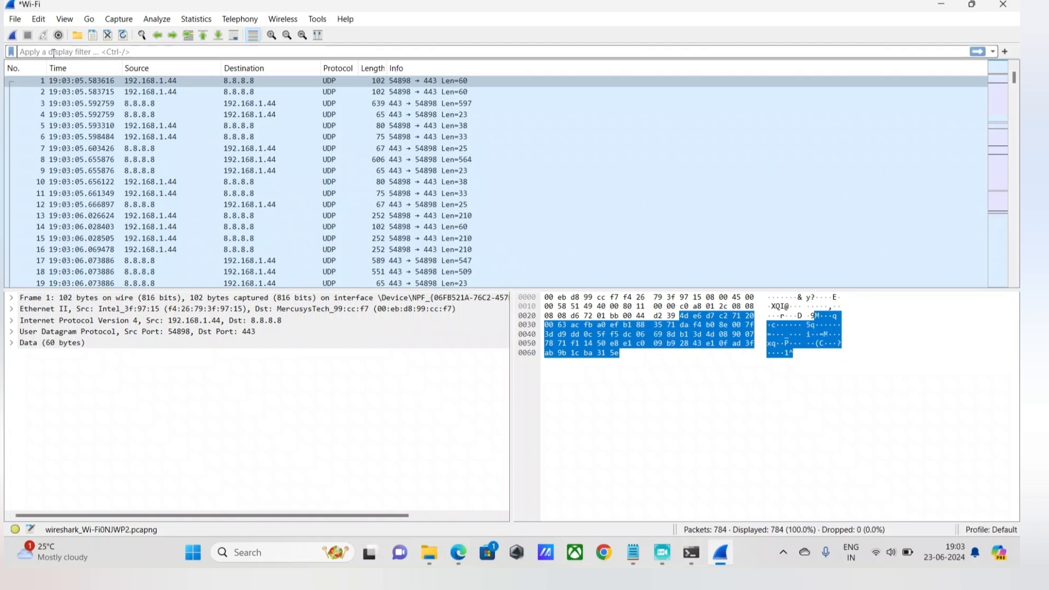
Enter the display filter condition (tcp.flags.syn == 1), enclosed in parentheses.
{"action": "type", "text": "tc"}
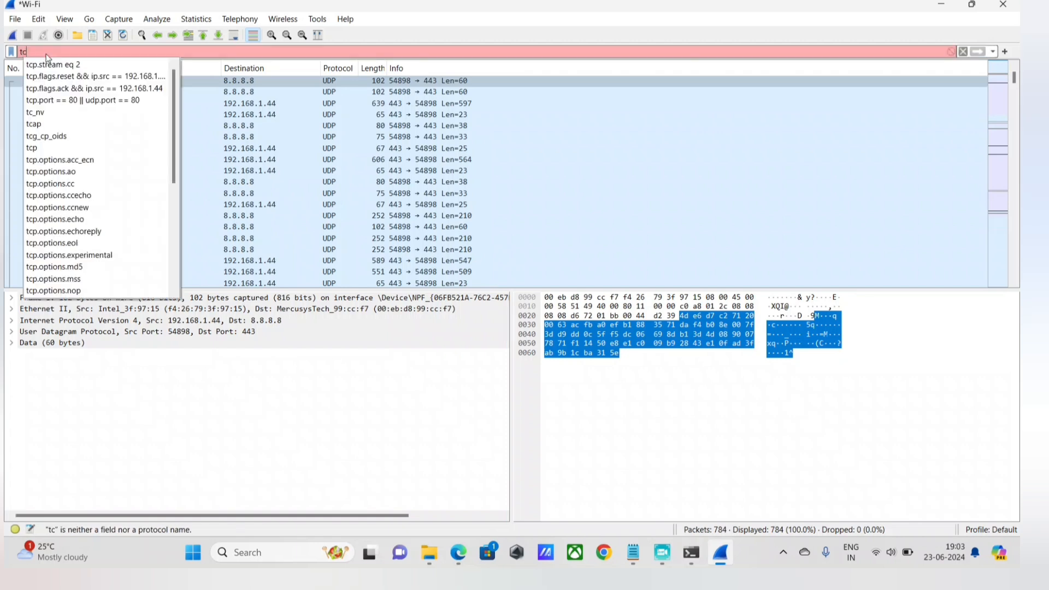
{"action": "type", "text": "p.flag"}
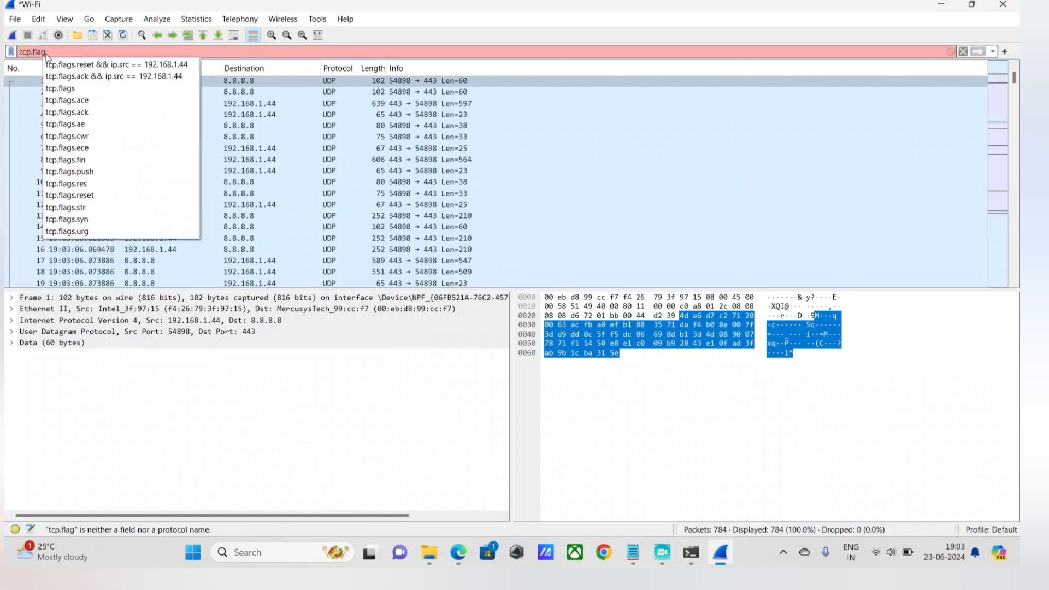
{"action": "type", "text": "s.syn"}
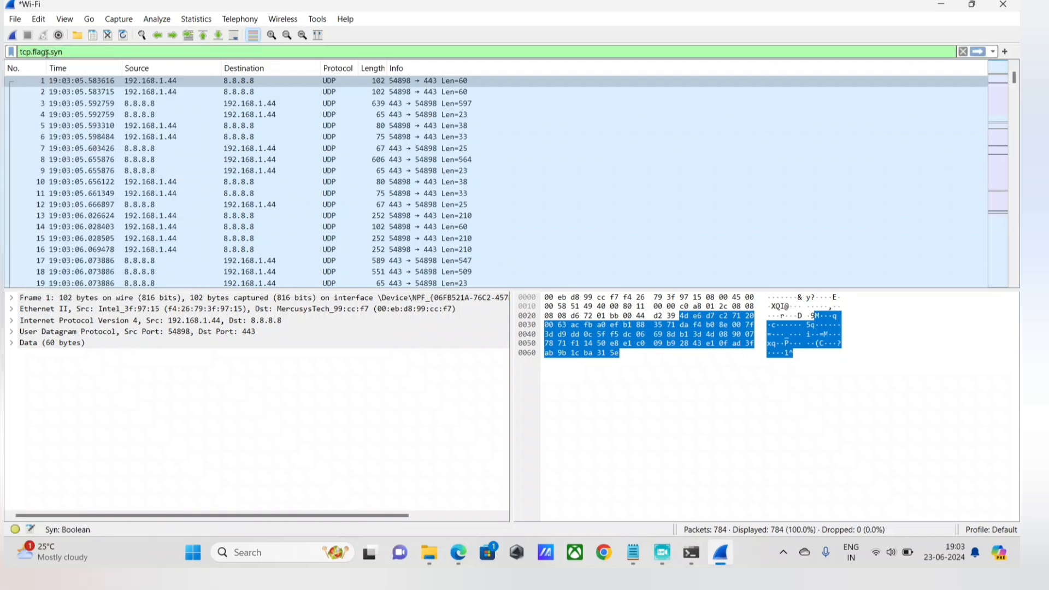
{"action": "type", "text": " == 1"}
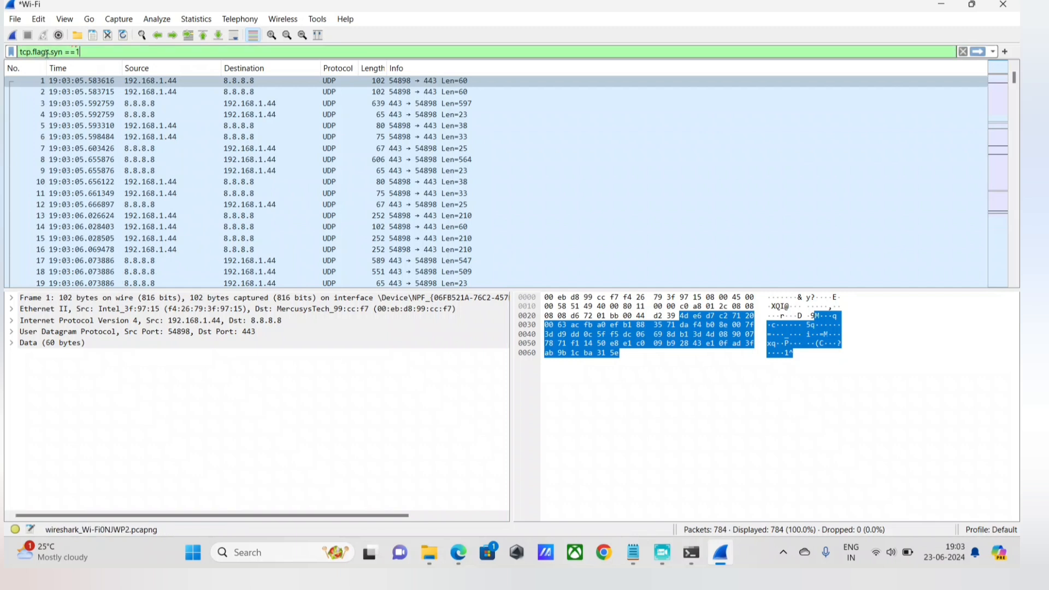
{"action": "type", "text": ")"}
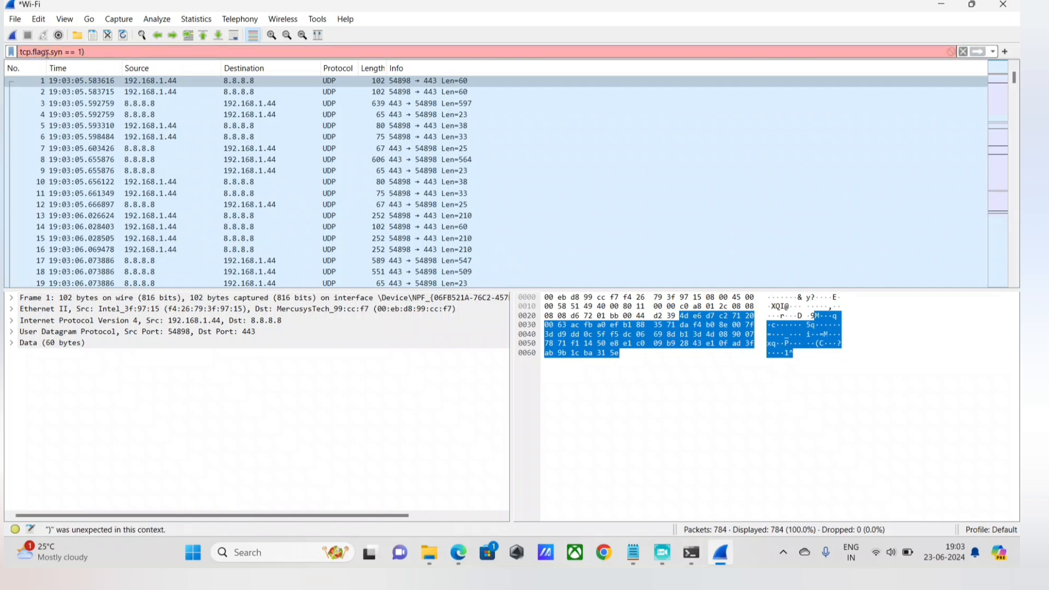
{"action": "key", "text": "Home"}
{"action": "type", "text": "("}
{"action": "key", "text": "End"}
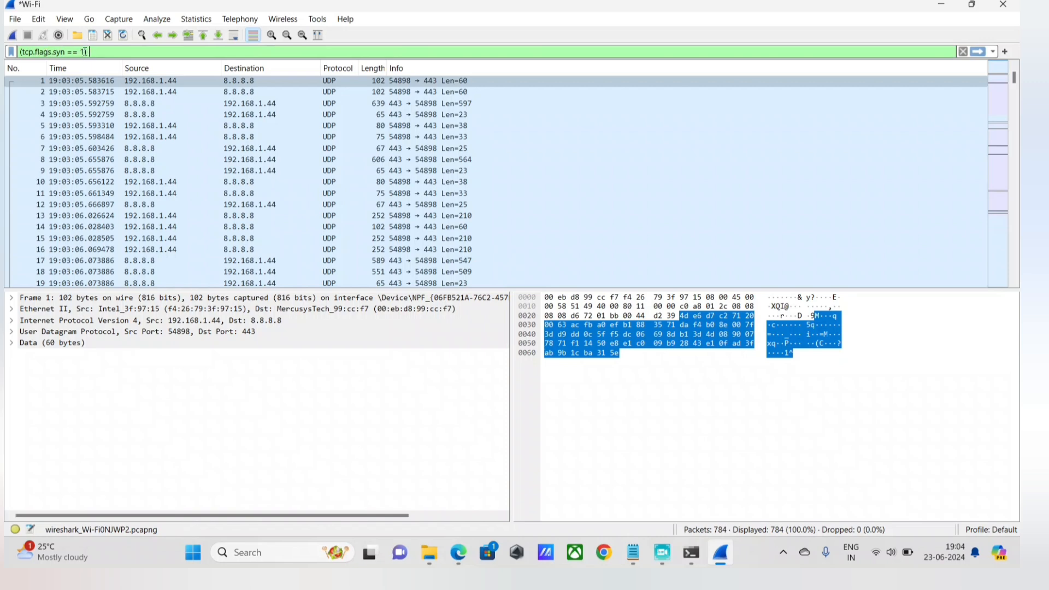
{"action": "type", "text": ")"}
Extend the display filter with an || operator and an opening bracketed condition (tcp.flags.syn ==1.
{"action": "type", "text": "|"}
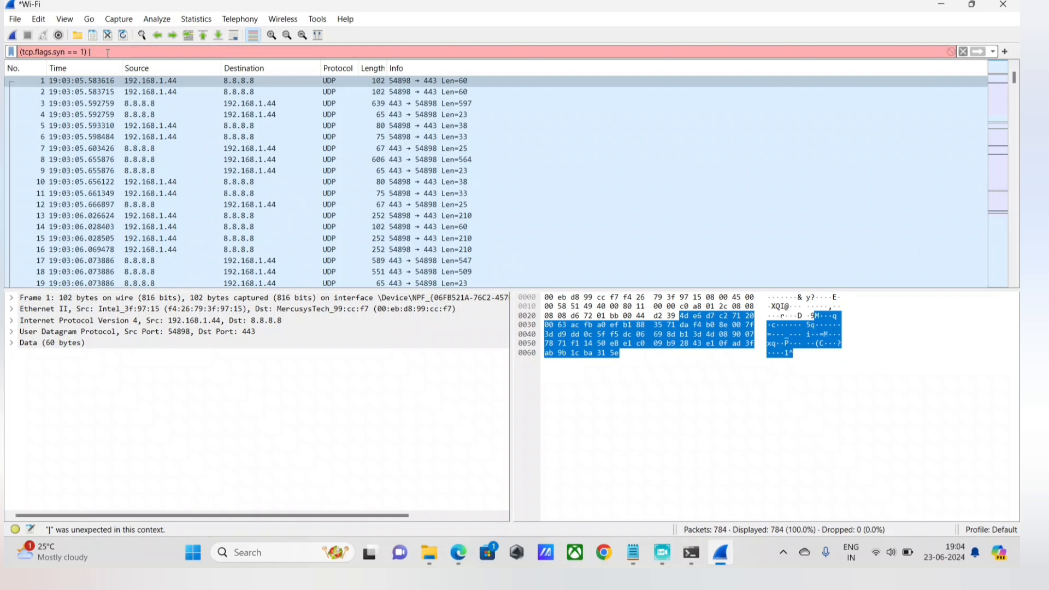
{"action": "type", "text": "| tco"}
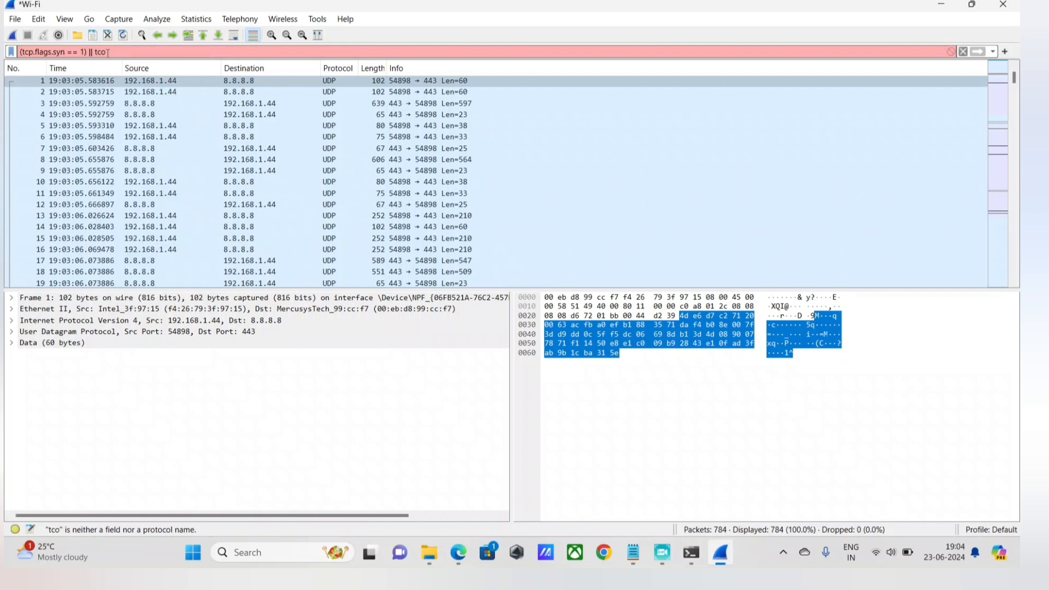
{"action": "key", "text": "BackSpace"}
{"action": "key", "text": "BackSpace"}
{"action": "key", "text": "BackSpace"}
{"action": "key", "text": "BackSpace"}
{"action": "type", "text": "("}
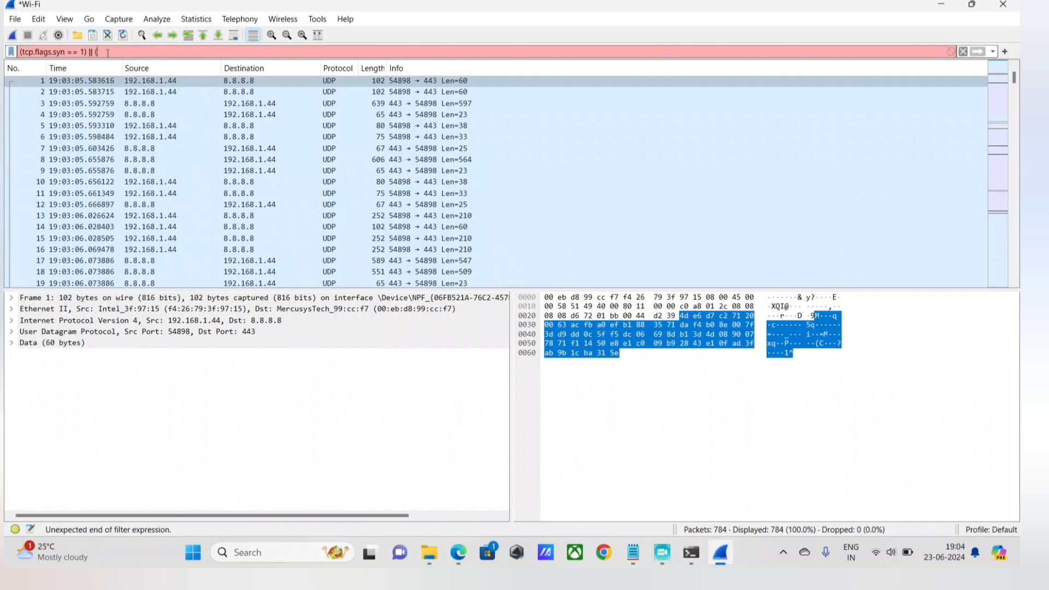
{"action": "type", "text": "tcp.flags."}
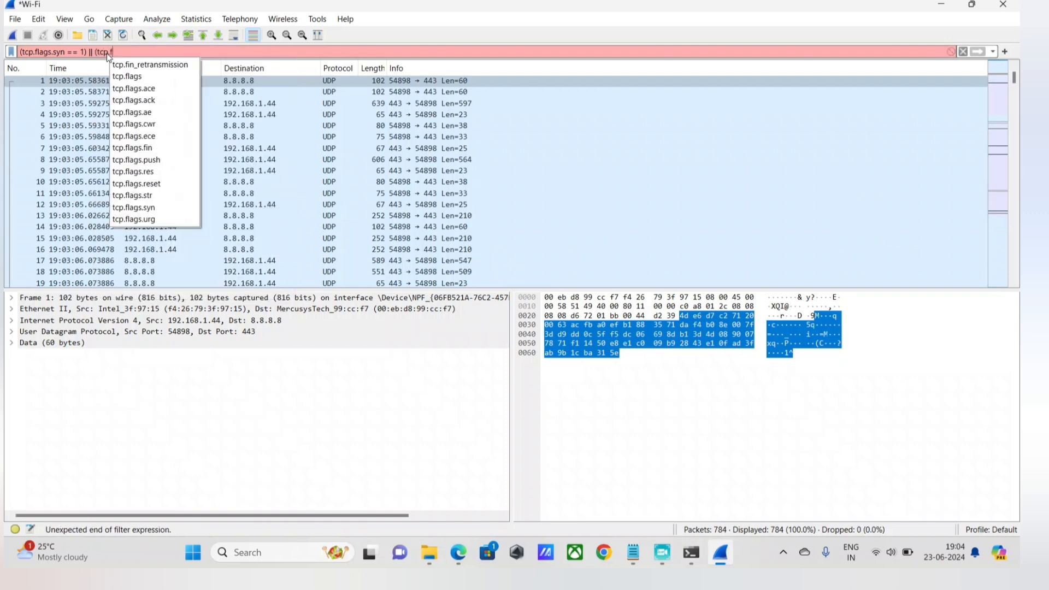
{"action": "type", "text": "syn ==1"}
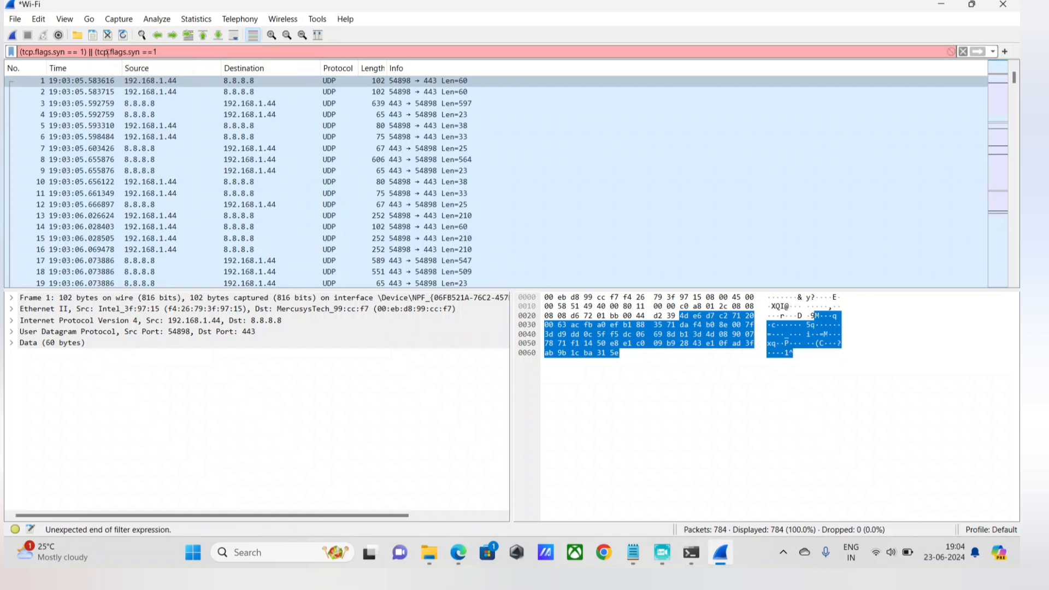
Complete the second bracketed filter condition by adding && tcp.flags.ack == 1).
{"action": "type", "text": "&& tcp.f"}
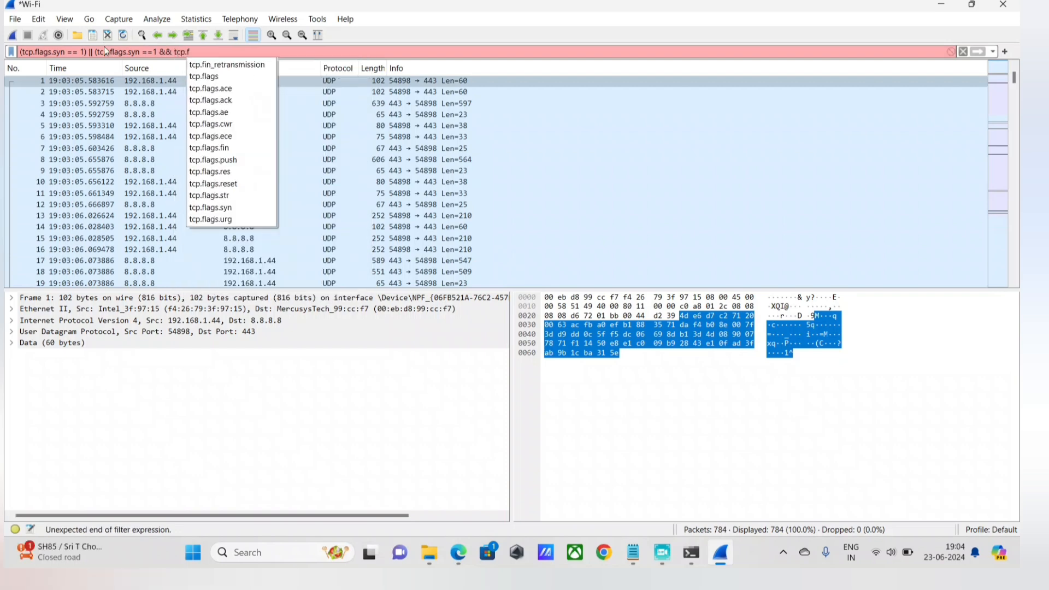
{"action": "type", "text": "lags."}
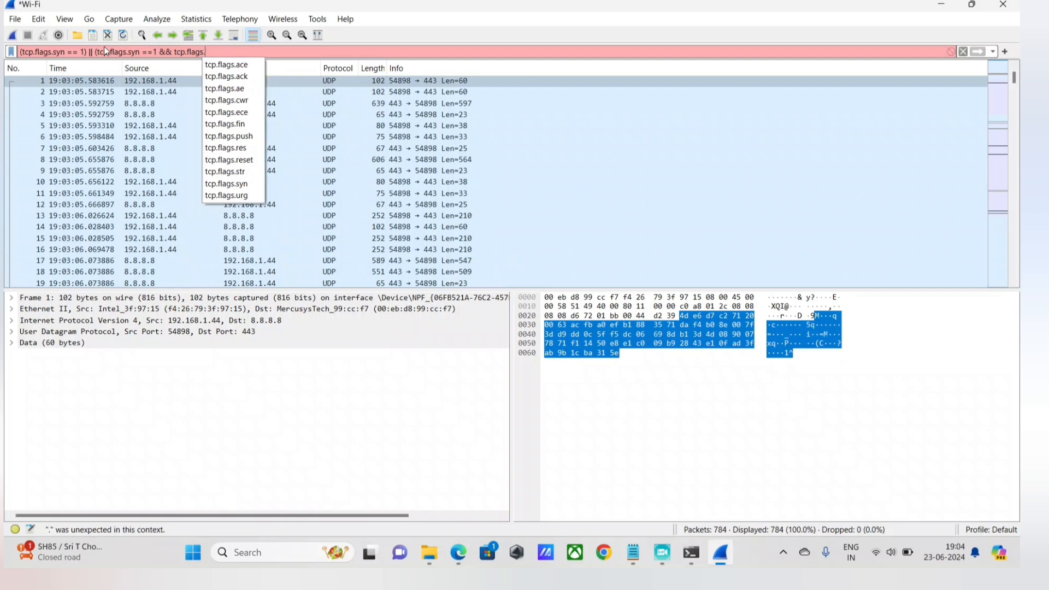
{"action": "type", "text": "ack =="}
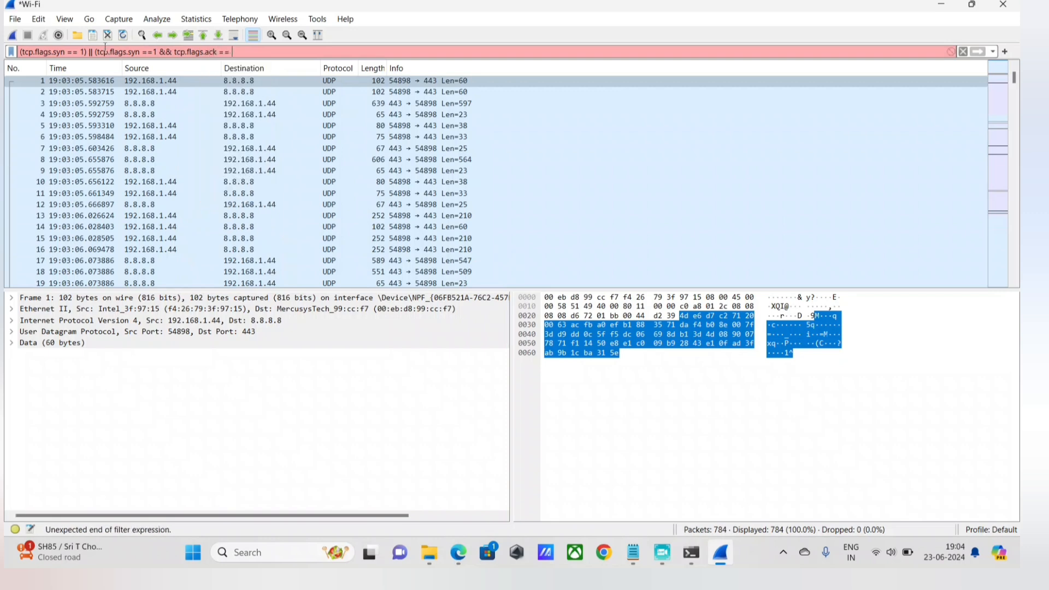
{"action": "type", "text": " 1)"}
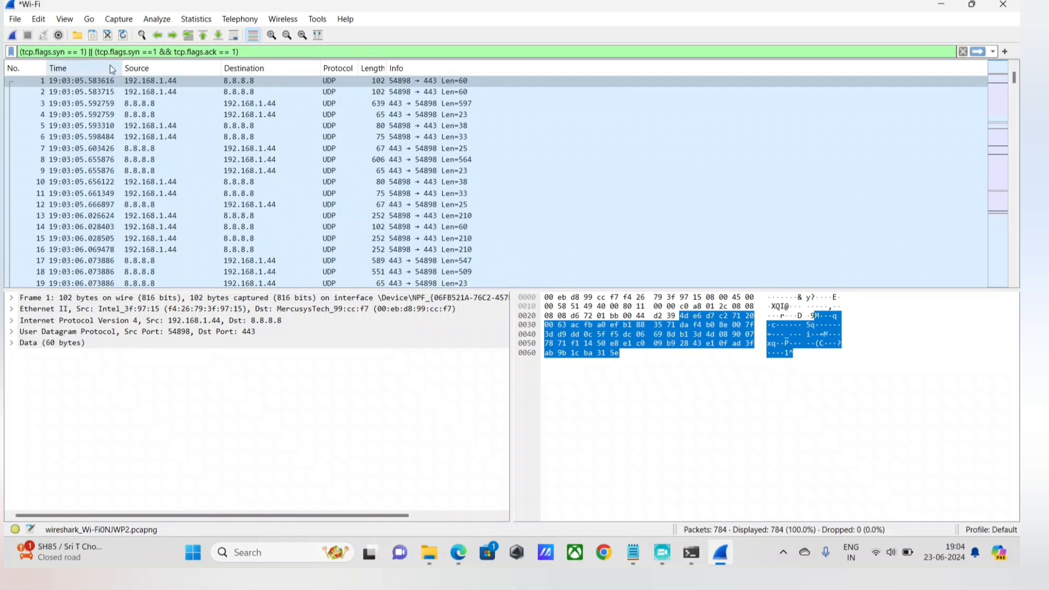
{"action": "left_click", "coordinate": [96, 52]}
{"action": "type", "text": "("}
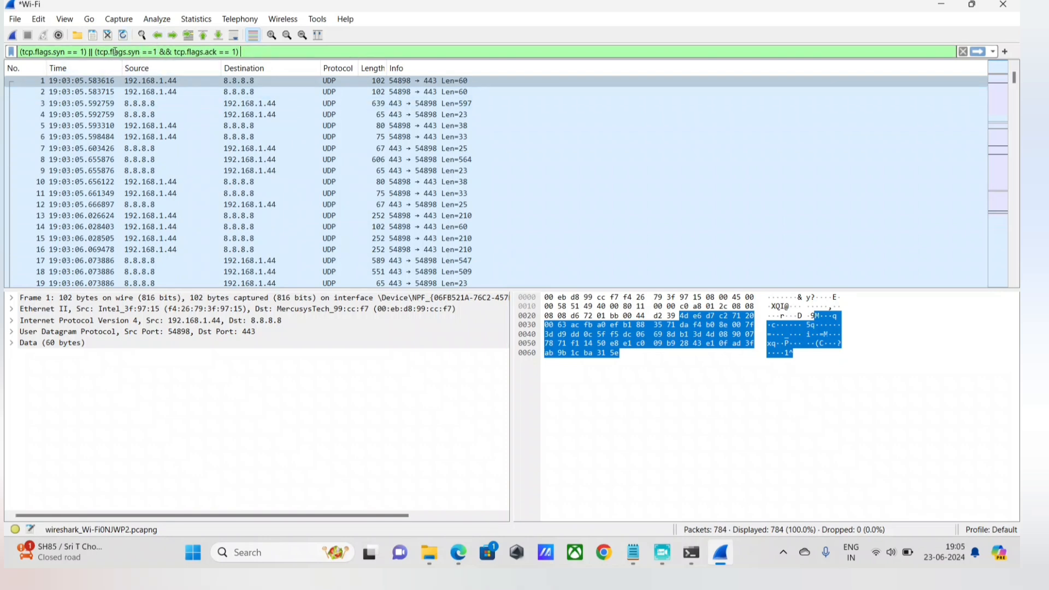
Append || (tcp.flags.ack == 1) to the display filter as a third alternative condition.
{"action": "key", "text": "End"}
{"action": "type", "text": "||"}
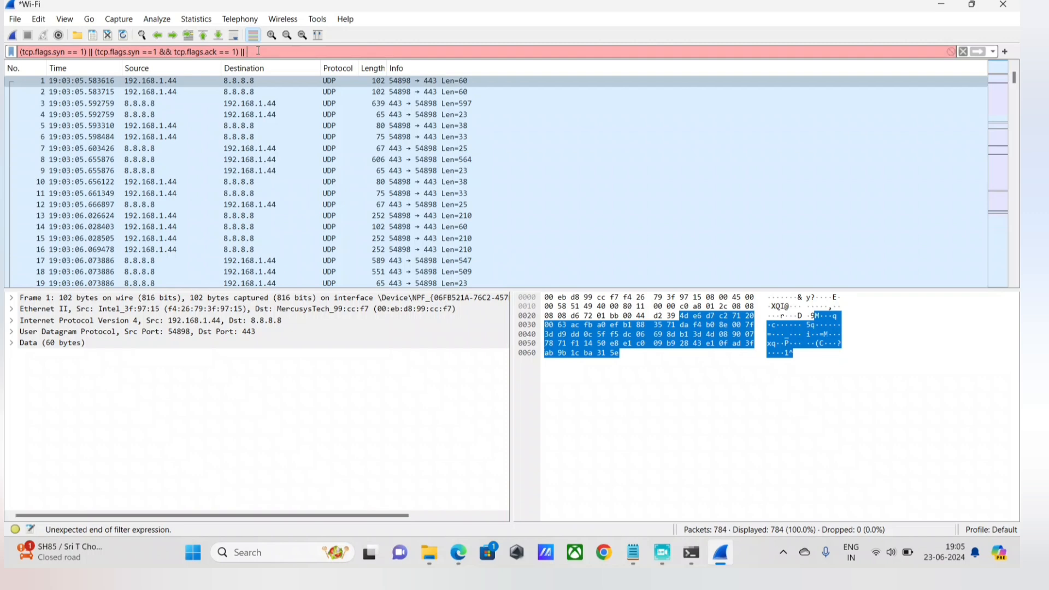
{"action": "type", "text": "tcp."}
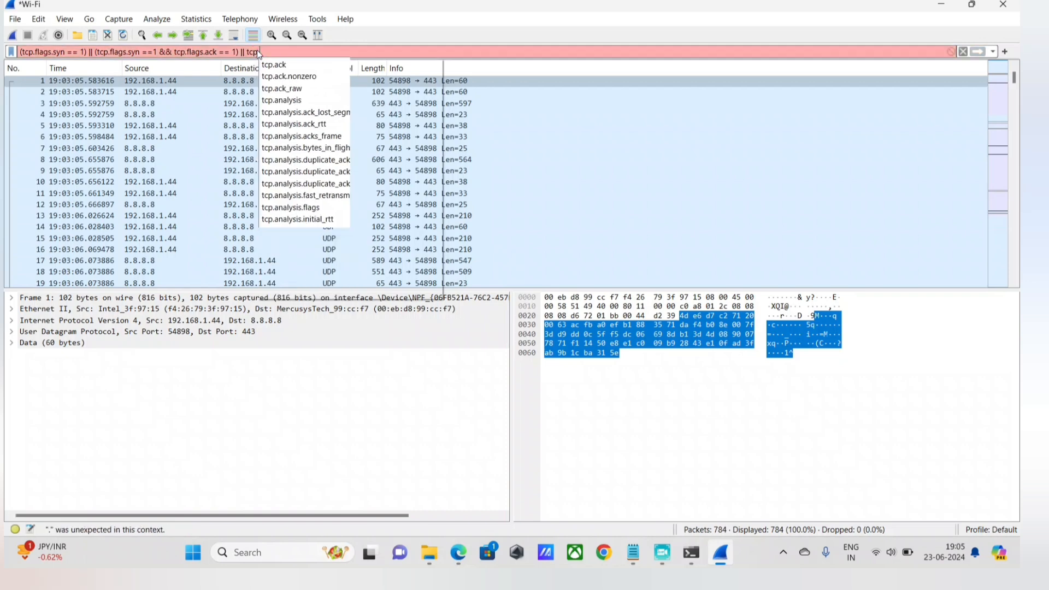
{"action": "type", "text": "flags.syn"}
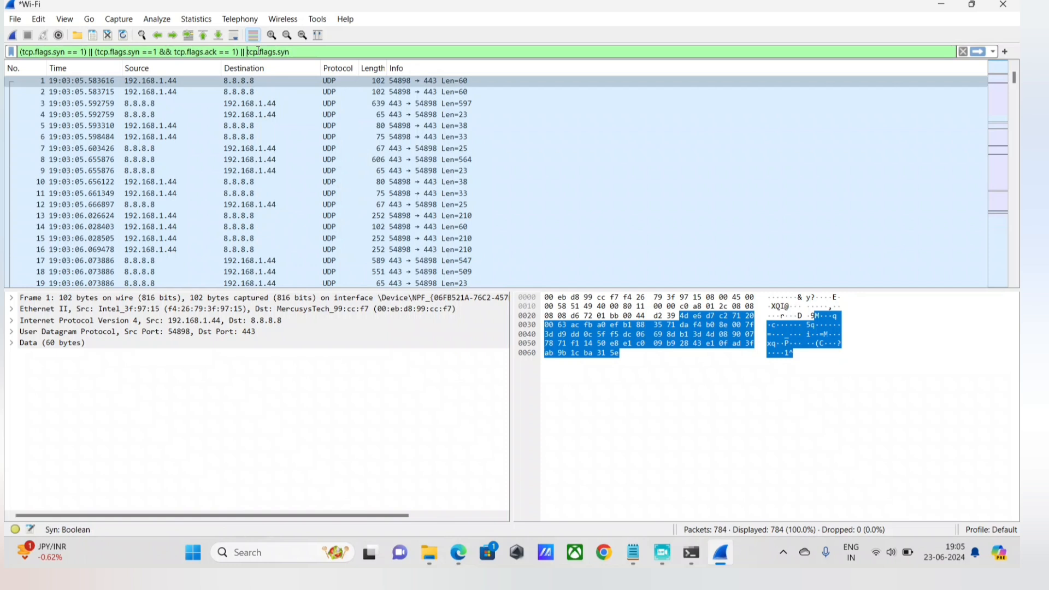
{"action": "type", "text": "("}
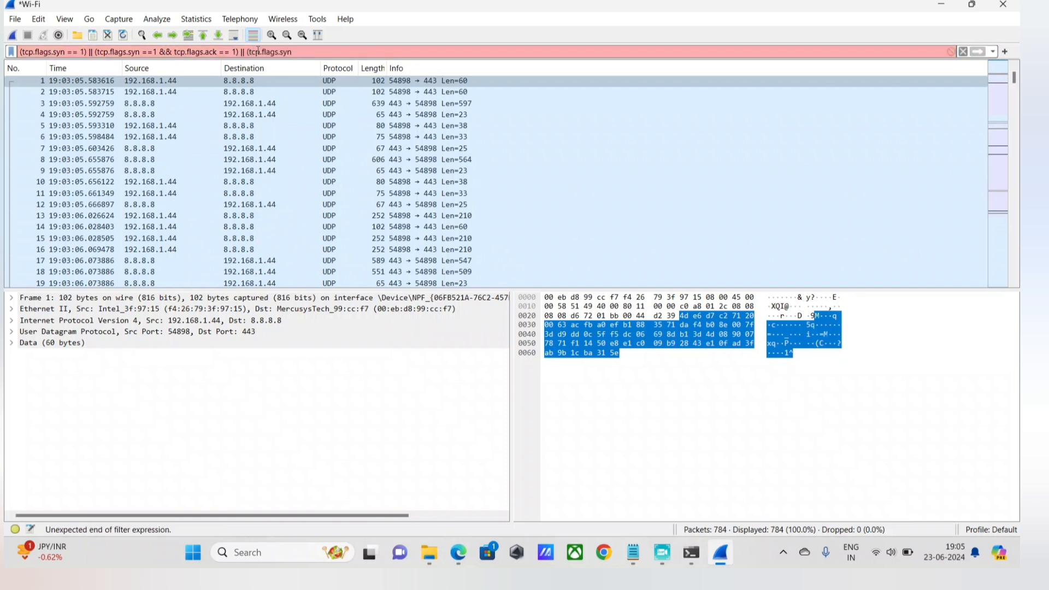
{"action": "key", "text": "BackSpace"}
{"action": "key", "text": "BackSpace"}
{"action": "key", "text": "BackSpace"}
{"action": "key", "text": "BackSpace"}
{"action": "type", "text": "ack == 1)"}
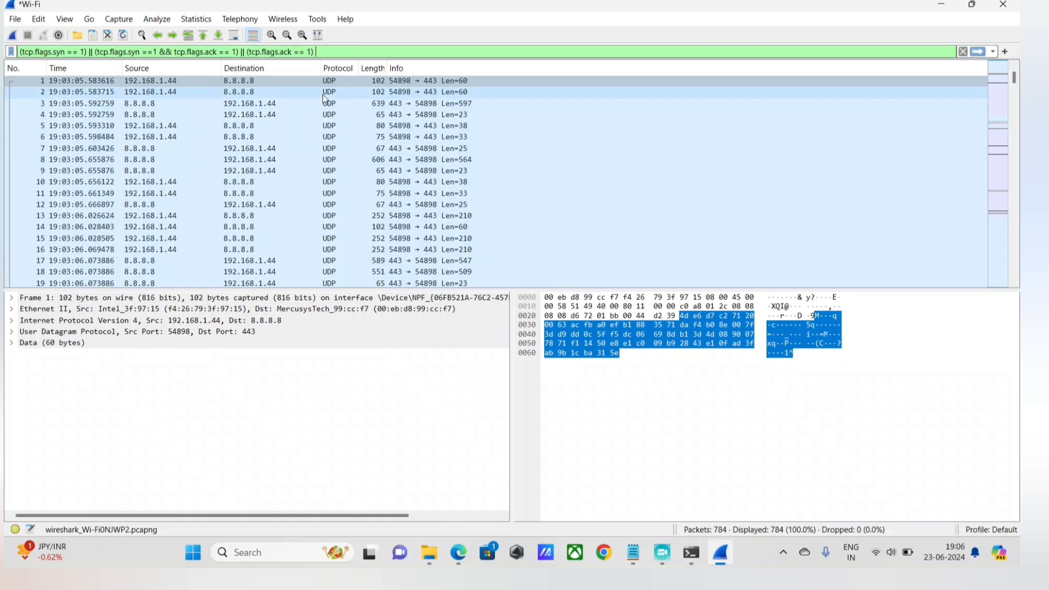
Add && ip.src == to the end of the display filter and begin the source address with 192.
{"action": "type", "text": "&&"}
{"action": "type", "text": " i"}
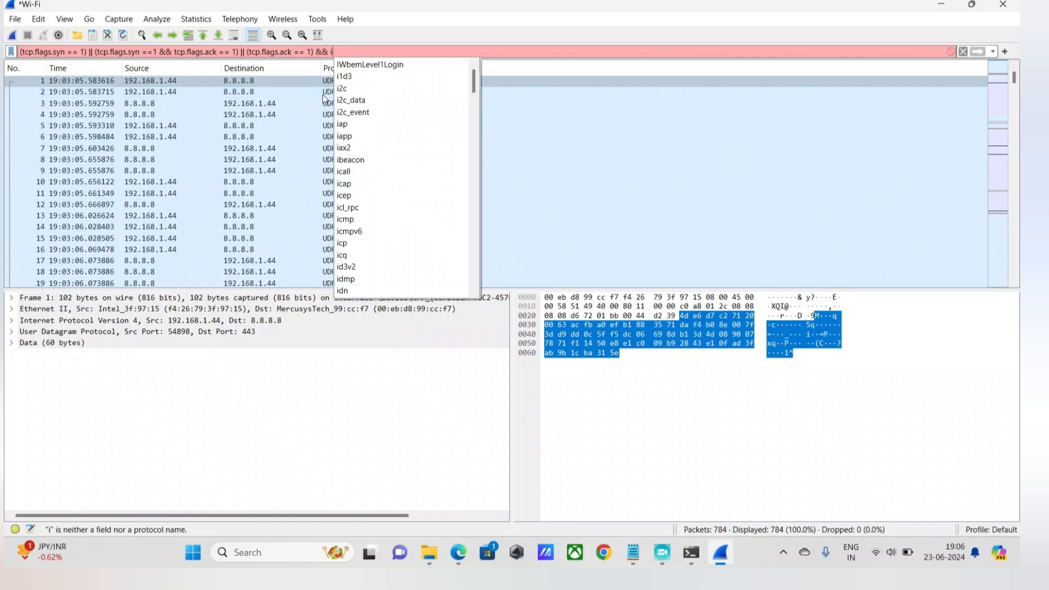
{"action": "type", "text": "p.src =="}
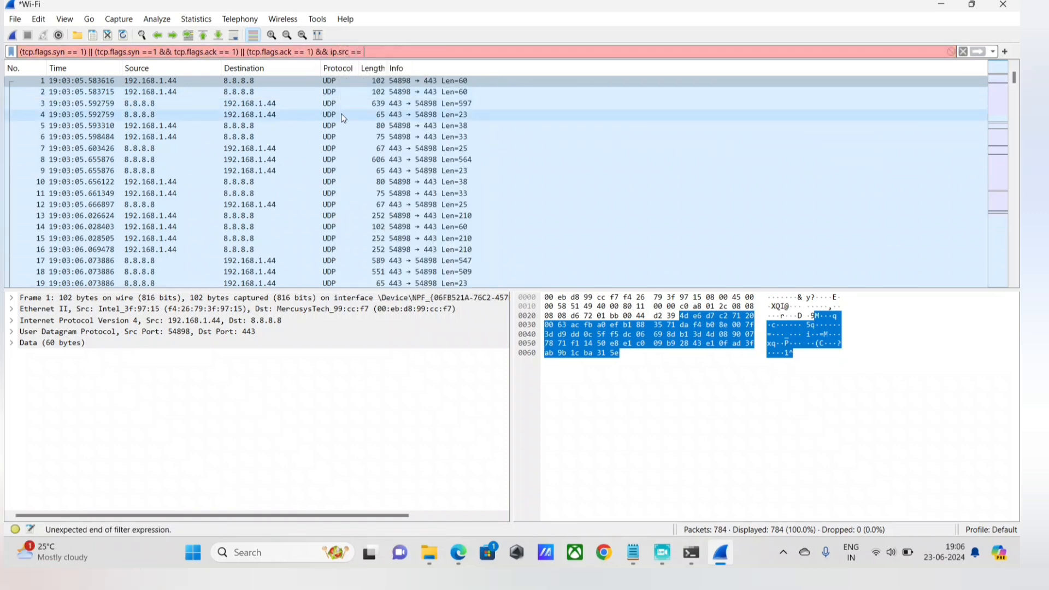
{"action": "type", "text": " 192"}
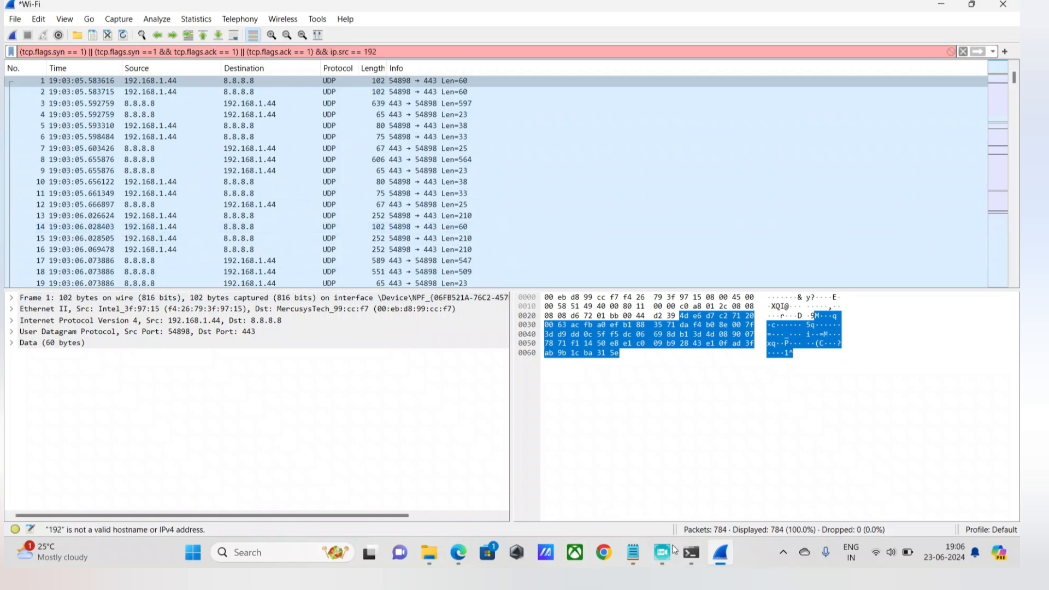
Copy 192.168.1.44 from the Notepad IP address notes and set it as the ip.src value in the Wireshark filter.
{"action": "left_click", "coordinate": [632, 556]}
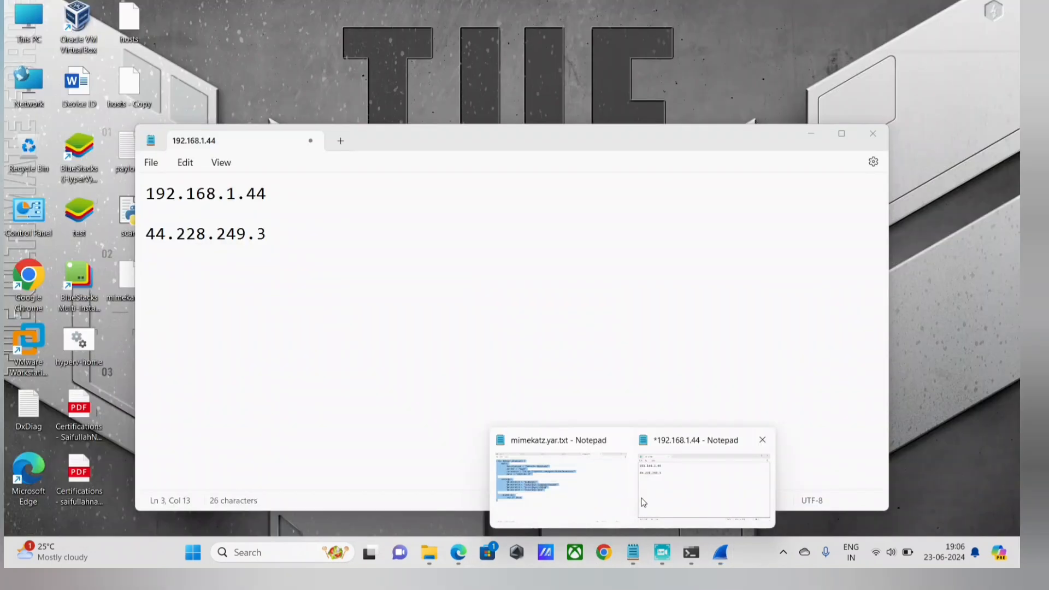
{"action": "left_click", "coordinate": [705, 478]}
{"action": "left_click_drag", "start_coordinate": [257, 195], "coordinate": [85, 202]}
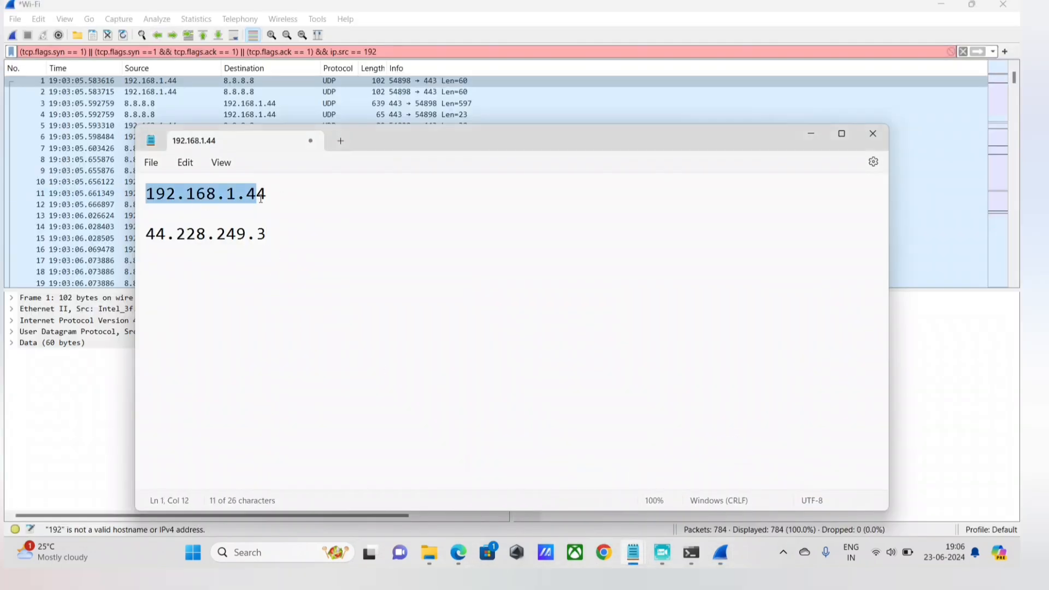
{"action": "key", "text": "shift+End"}
{"action": "key", "text": "ctrl+c"}
{"action": "left_click", "coordinate": [387, 64]}
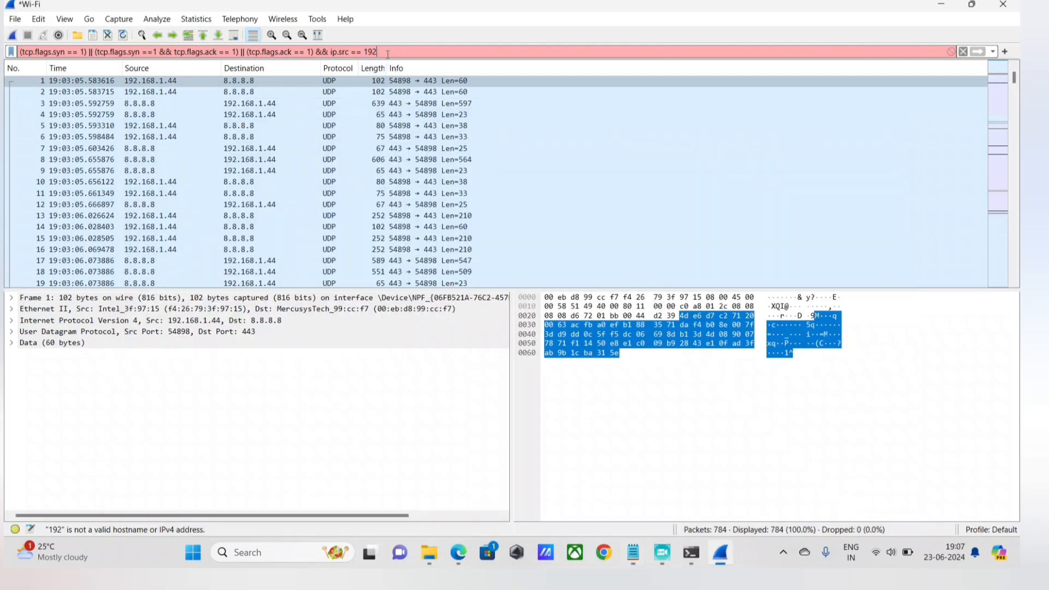
{"action": "key", "text": "BackSpace"}
{"action": "key", "text": "BackSpace"}
{"action": "key", "text": "BackSpace"}
{"action": "key", "text": "ctrl+v"}
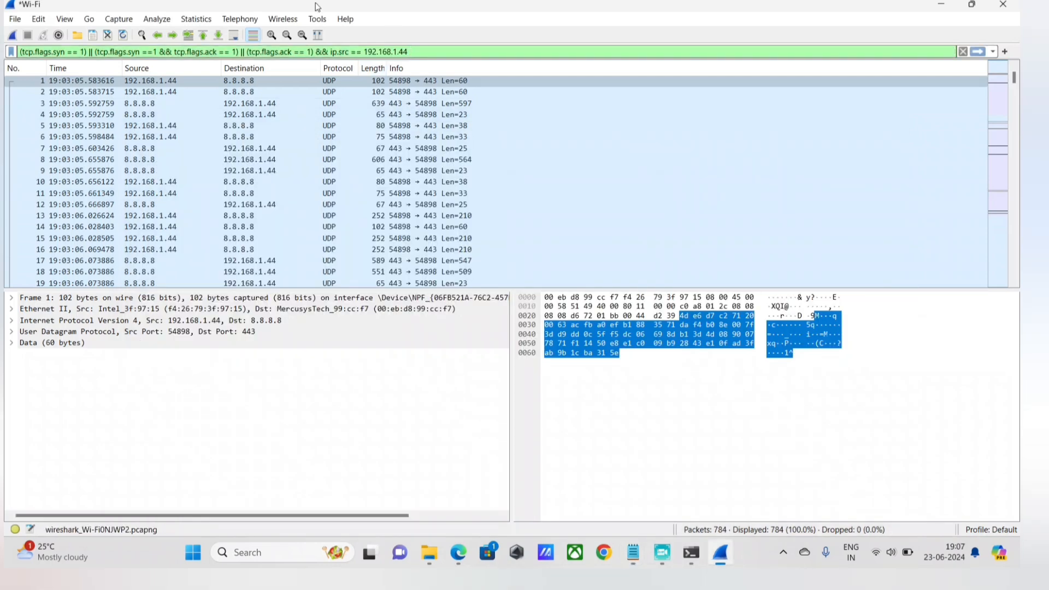
Append && ip.dst == to the display filter after the source address condition.
{"action": "type", "text": "&&"}
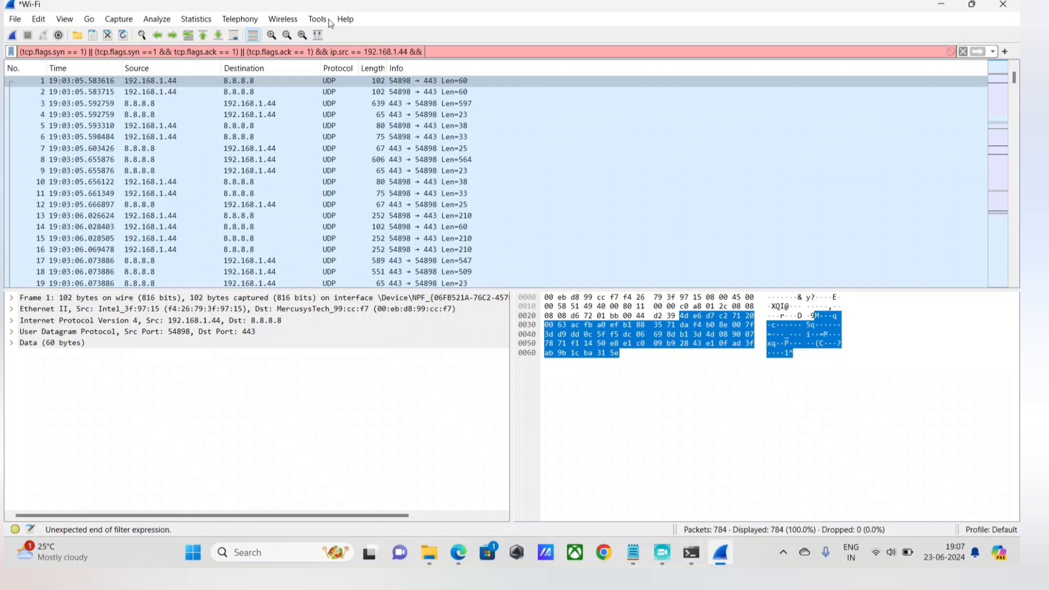
{"action": "left_click", "coordinate": [433, 80]}
{"action": "type", "text": "ip"}
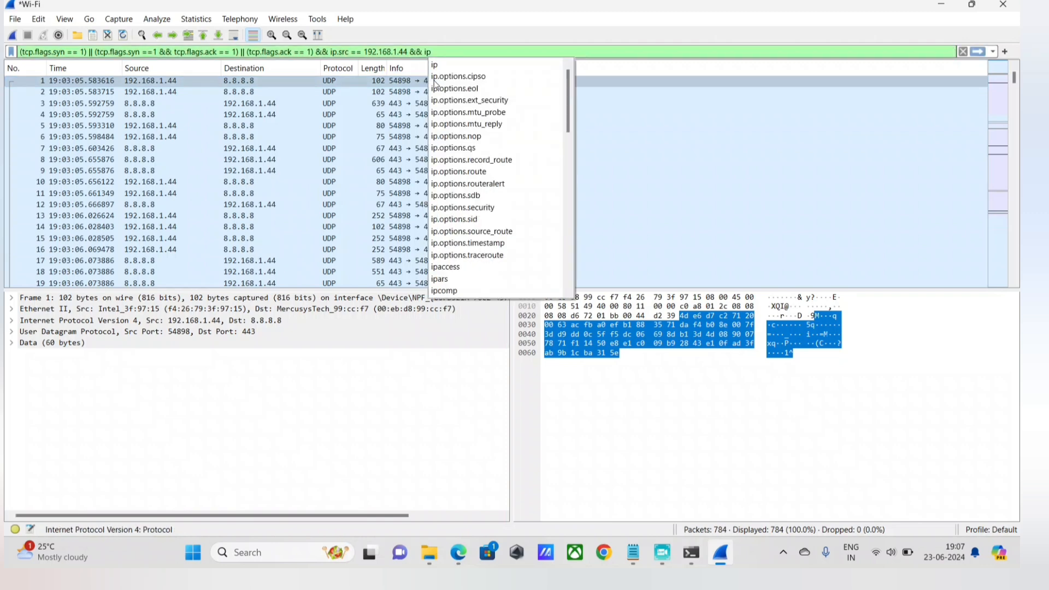
{"action": "type", "text": ".dest"}
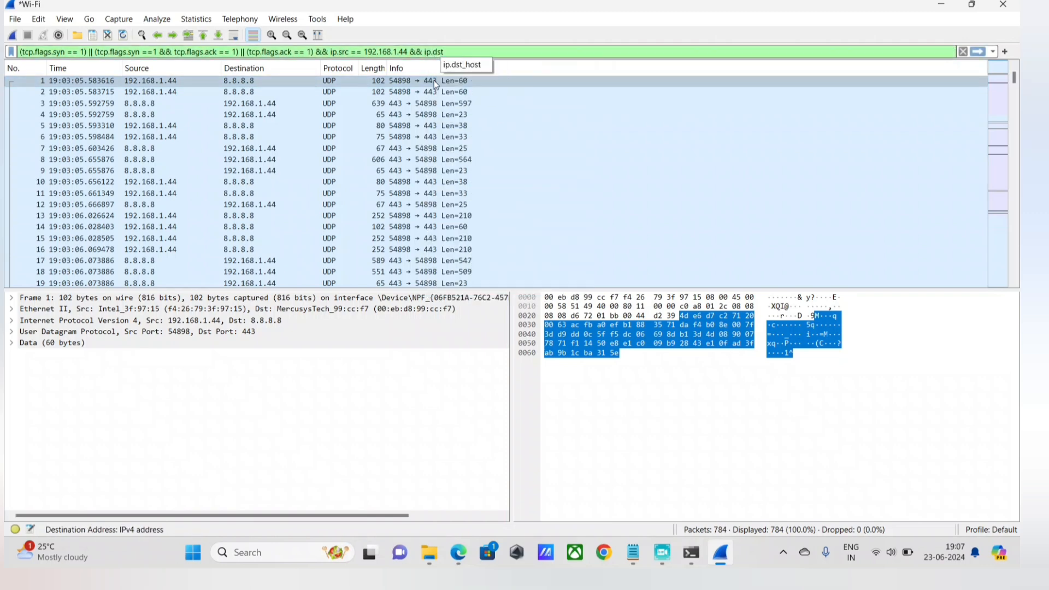
{"action": "type", "text": " =="}
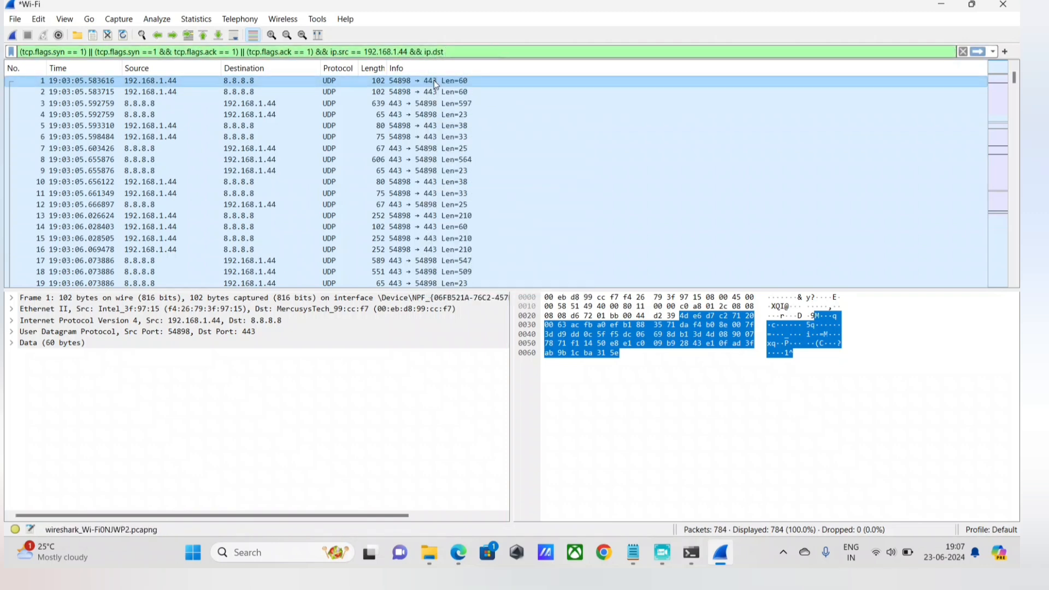
Copy 44.228.249.3 from the Notepad IP notes, set it as the ip.dst value in the Wireshark display filter and apply the filter.
{"action": "key", "text": "alt+Tab"}
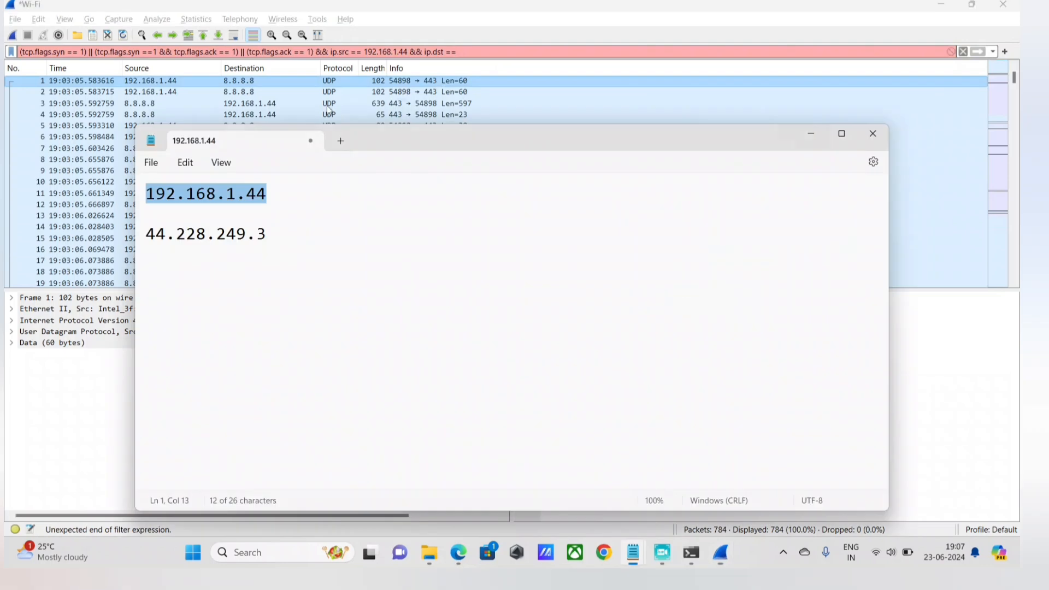
{"action": "left_click_drag", "start_coordinate": [268, 235], "coordinate": [92, 243]}
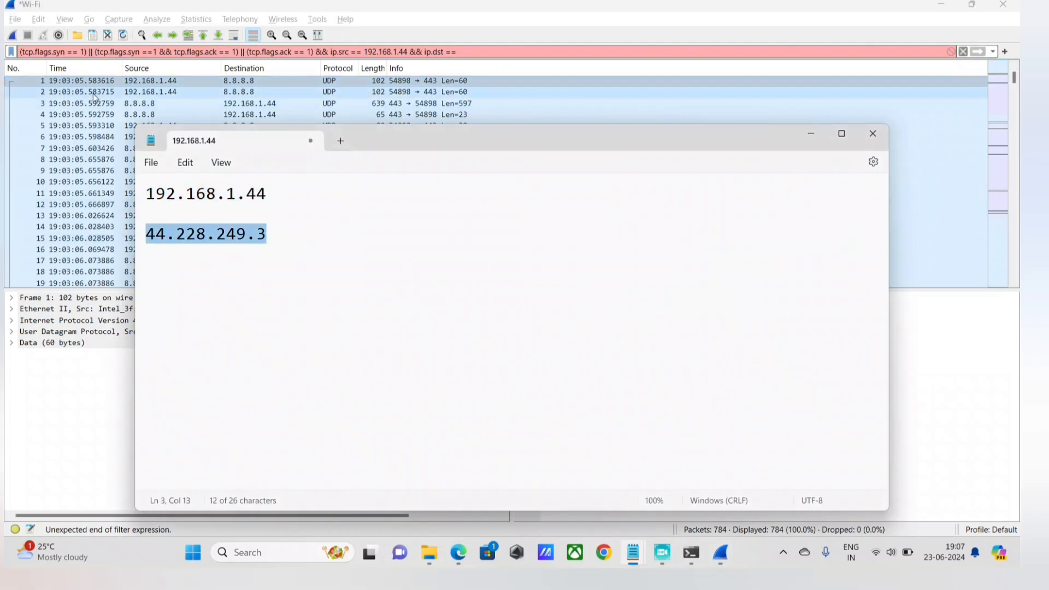
{"action": "left_click", "coordinate": [271, 240]}
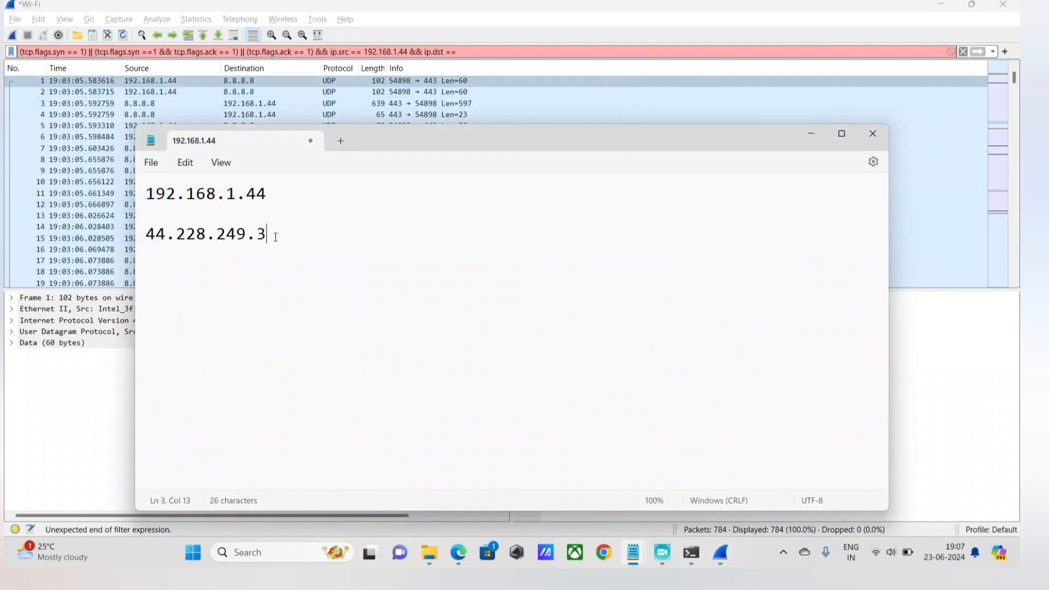
{"action": "left_click_drag", "start_coordinate": [274, 236], "coordinate": [145, 238]}
{"action": "left_click", "coordinate": [476, 53]}
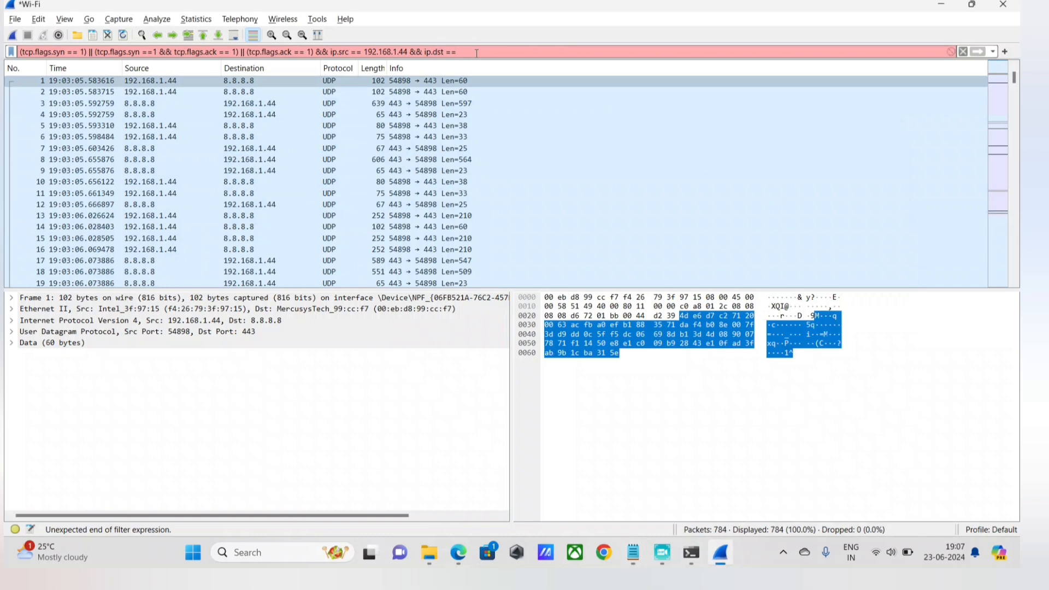
{"action": "key", "text": "ctrl+v"}
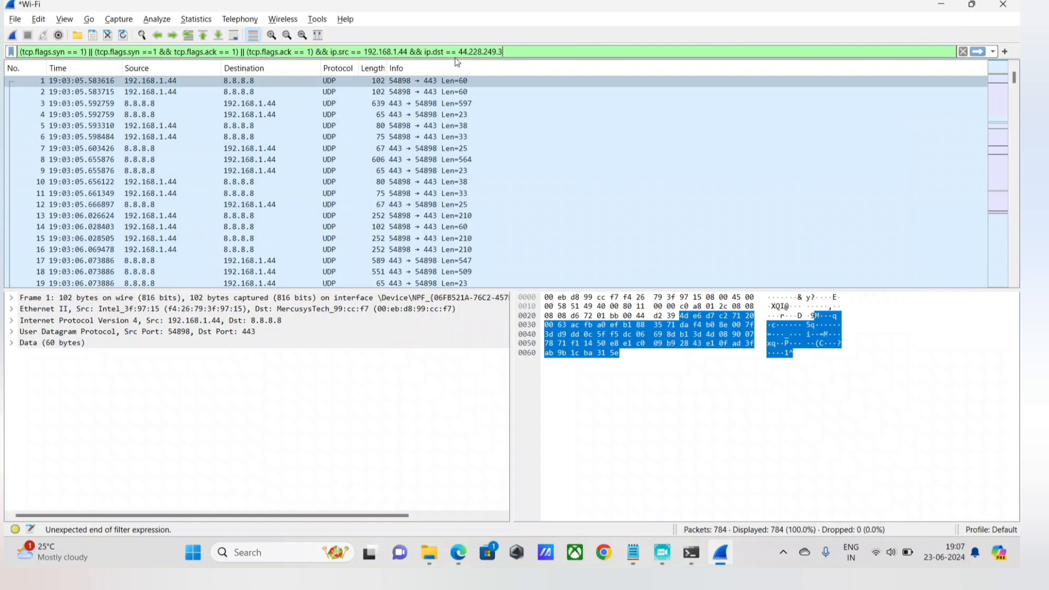
{"action": "key", "text": "Return"}
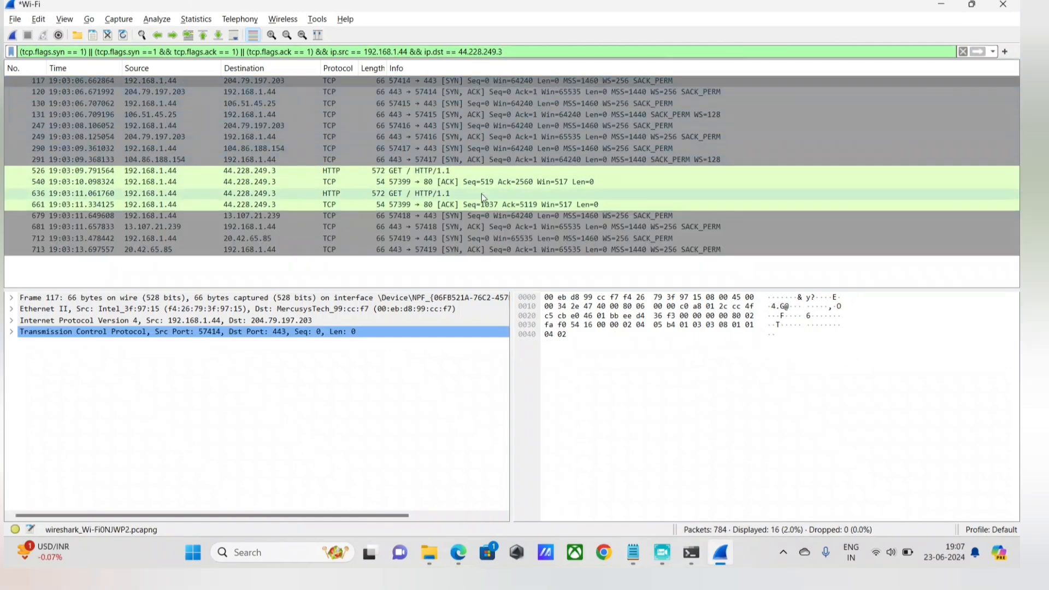
Reapply the display filter and inspect the SYN packet sent from 192.168.1.44 to 20.42.65.85.
{"action": "left_click", "coordinate": [524, 48]}
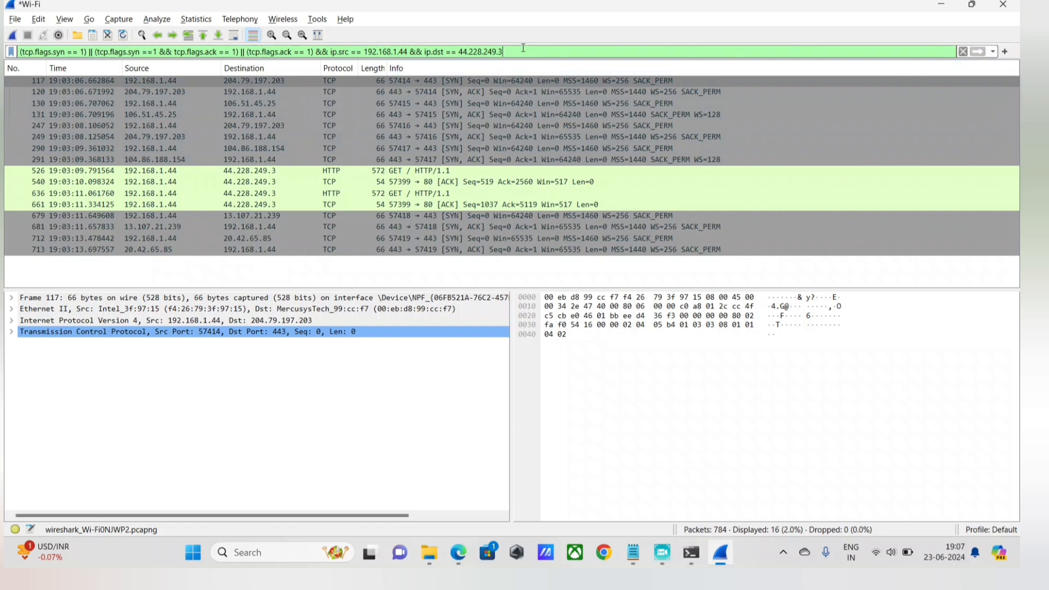
{"action": "key", "text": "Return"}
{"action": "left_click", "coordinate": [394, 238]}
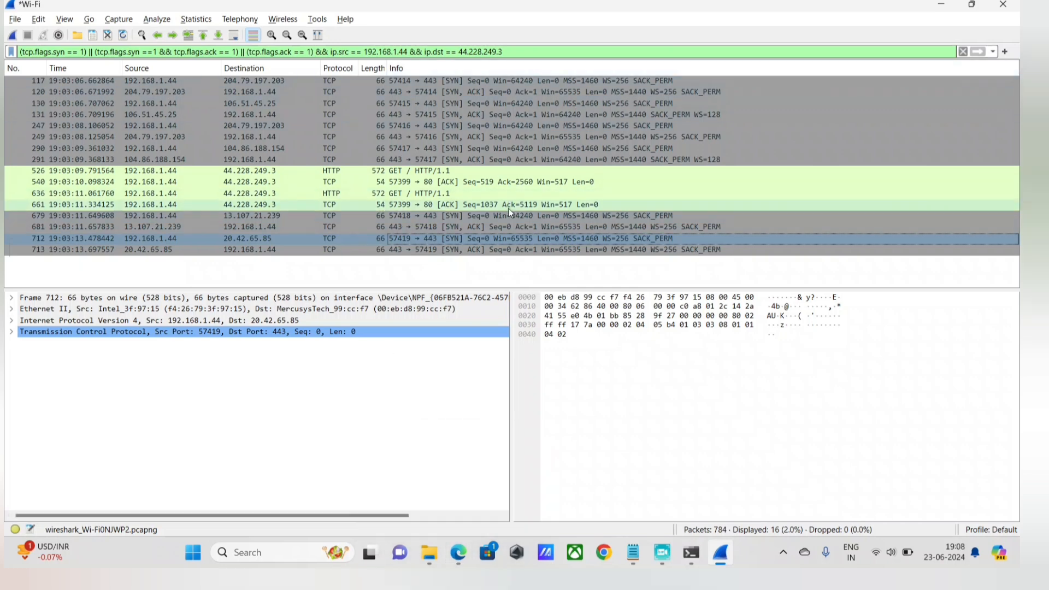
{"action": "left_click", "coordinate": [458, 552]}
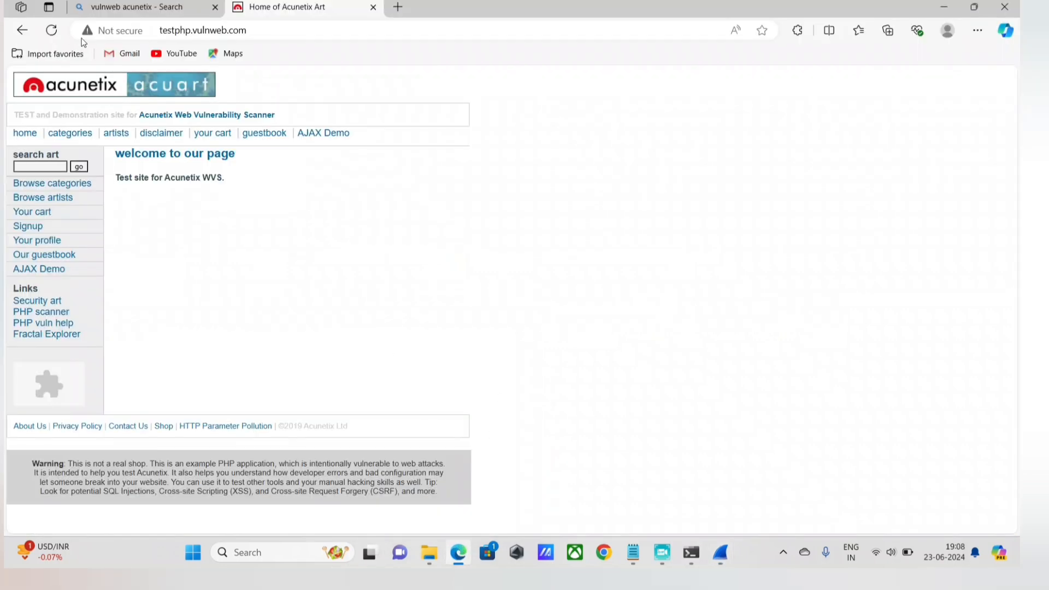
{"action": "left_click", "coordinate": [720, 552]}
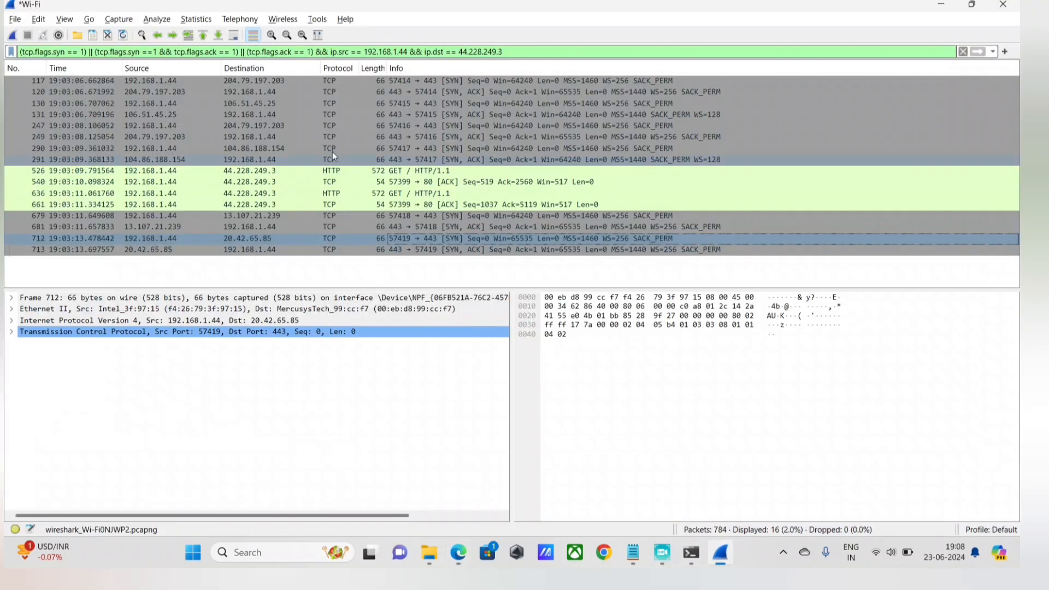
Select the whole display filter expression and start a new Wi-Fi capture without saving the existing packets.
{"action": "left_click", "coordinate": [509, 52]}
{"action": "key", "text": "ctrl+a"}
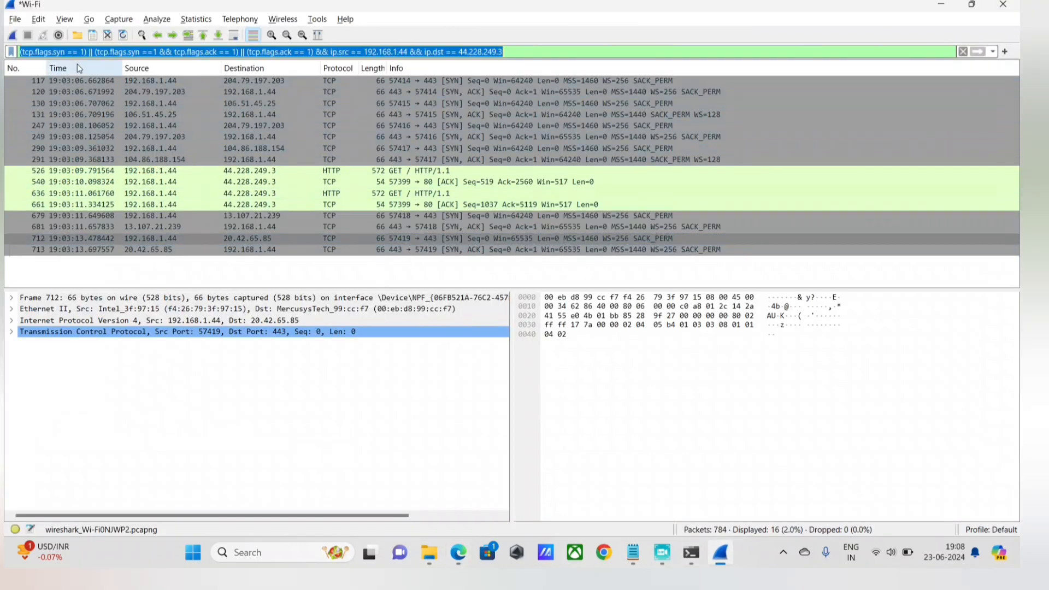
{"action": "left_click", "coordinate": [12, 35]}
{"action": "left_click", "coordinate": [561, 286]}
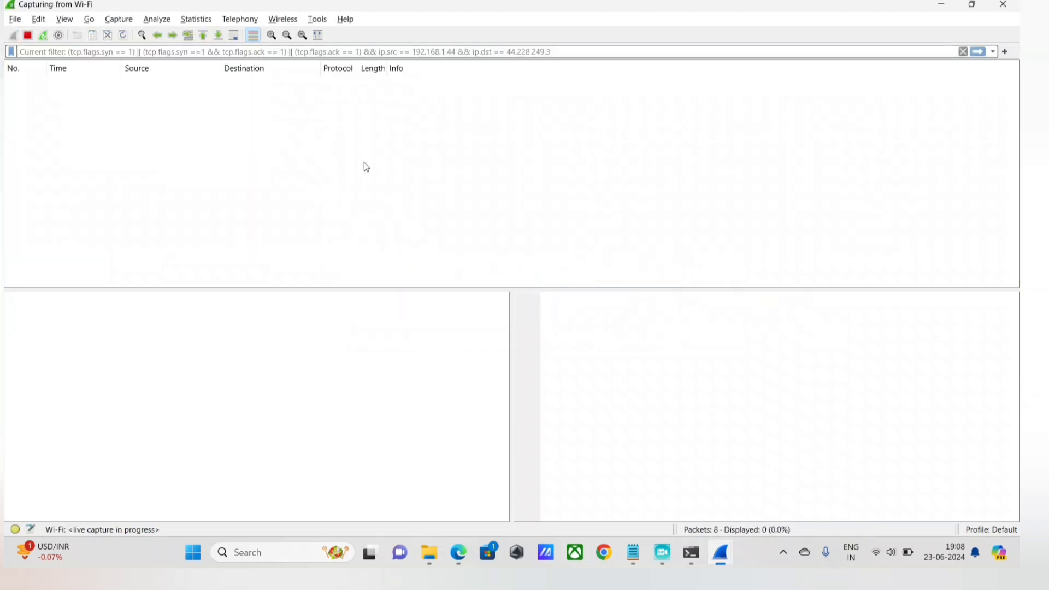
Reload testphp.vulnweb.com in Edge to generate traffic and return to the running Wireshark capture.
{"action": "left_click", "coordinate": [458, 552]}
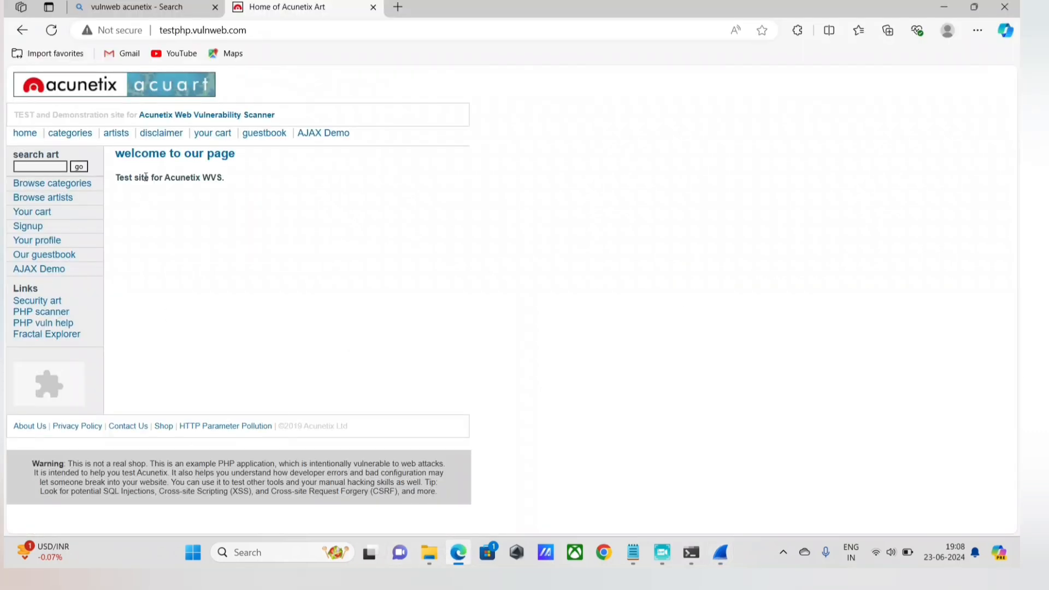
{"action": "left_click", "coordinate": [51, 30]}
{"action": "left_click", "coordinate": [735, 552]}
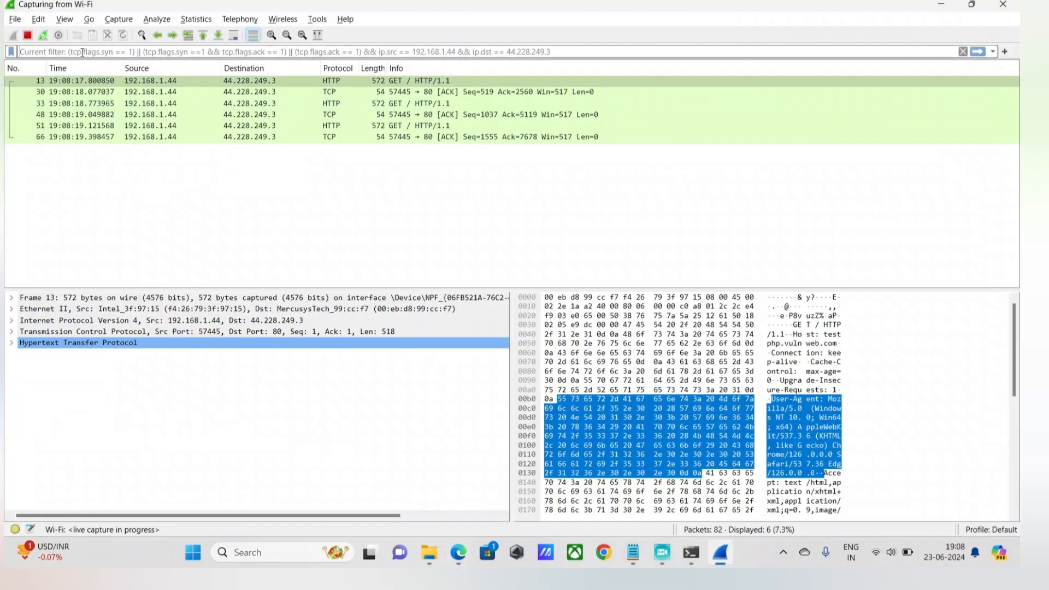
Quit Wireshark without saving the captured packets.
{"action": "left_click", "coordinate": [1004, 6]}
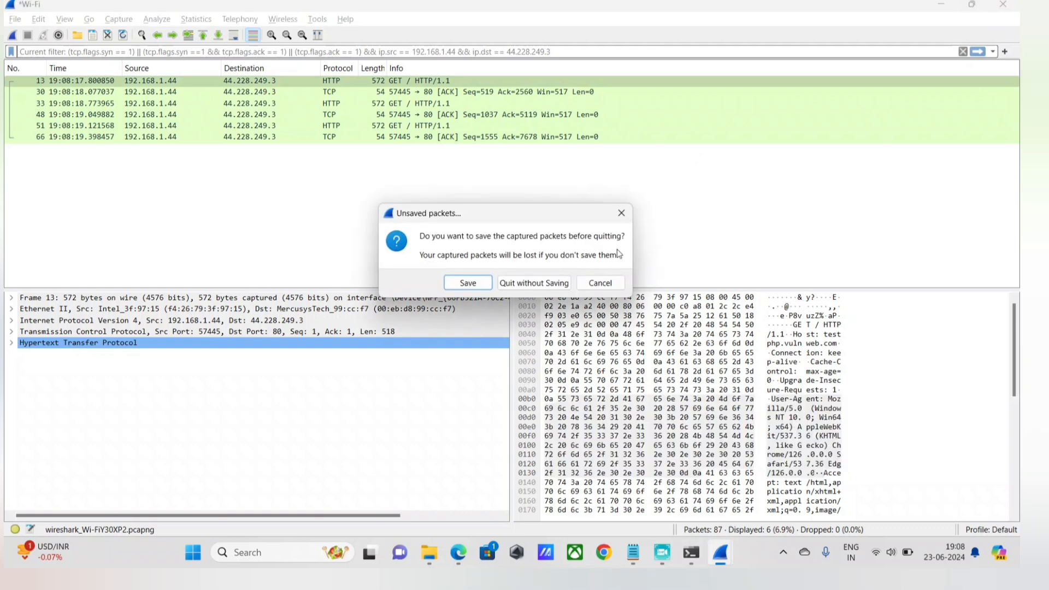
{"action": "left_click", "coordinate": [540, 282]}
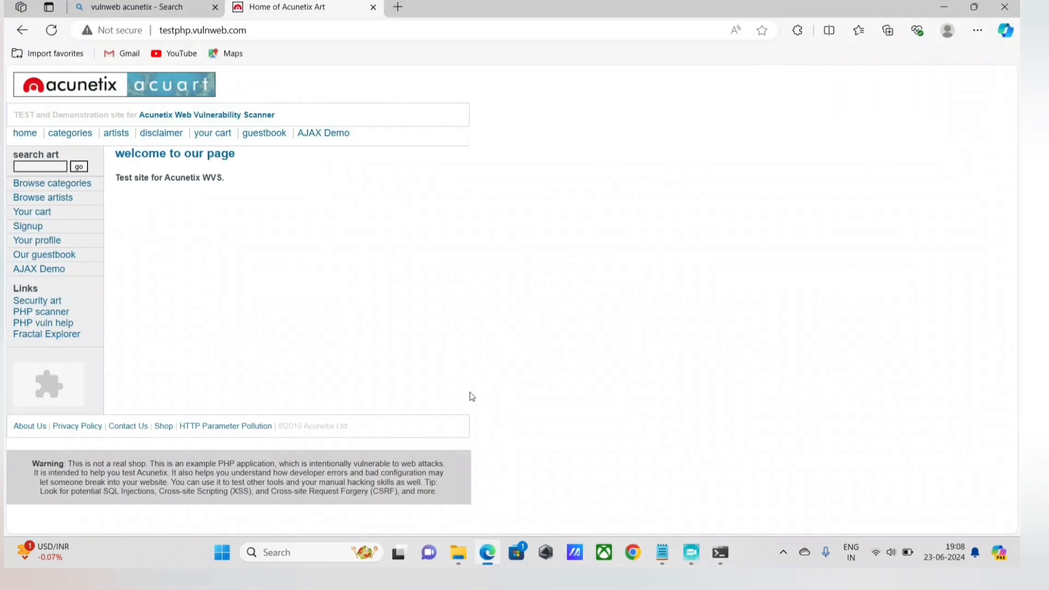
Relaunch Wireshark from the Windows search and start a live capture on the Wi-Fi interface.
{"action": "key", "text": "super"}
{"action": "key", "text": "super"}
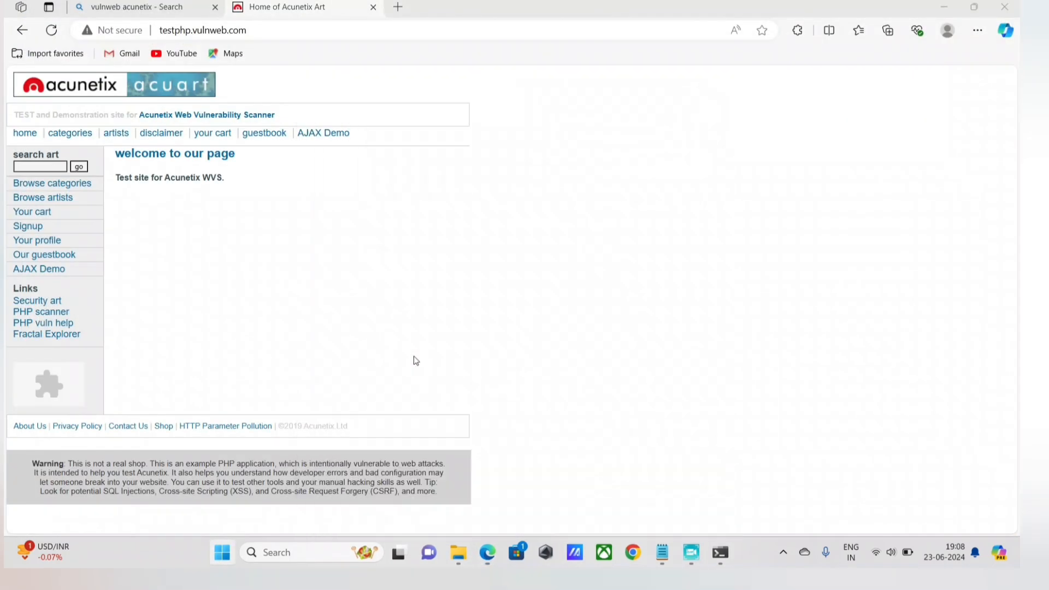
{"action": "key", "text": "super"}
{"action": "type", "text": "wi"}
{"action": "left_click", "coordinate": [522, 304]}
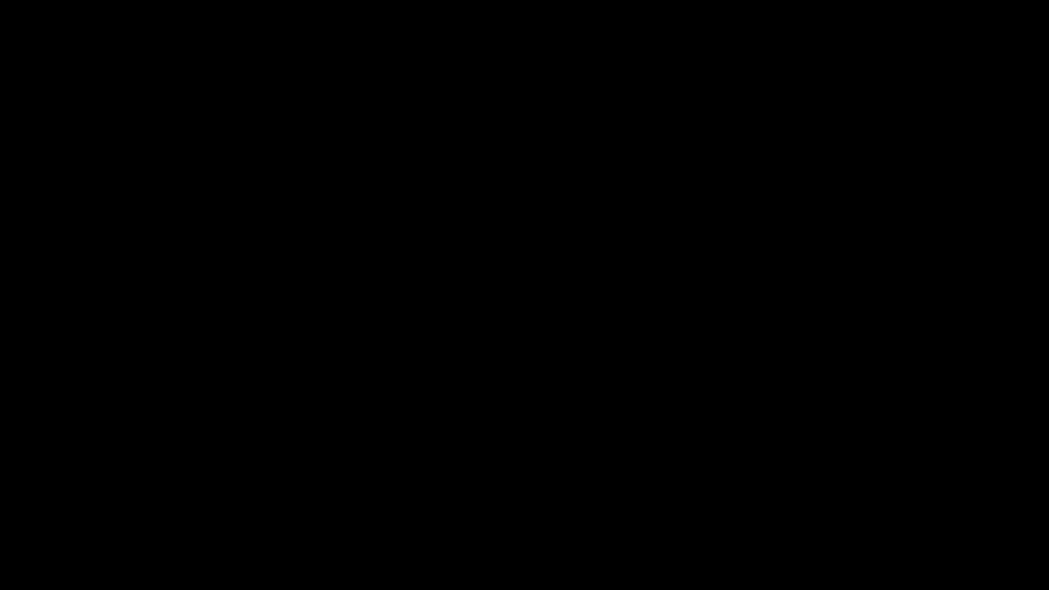
{"action": "left_click", "coordinate": [460, 391]}
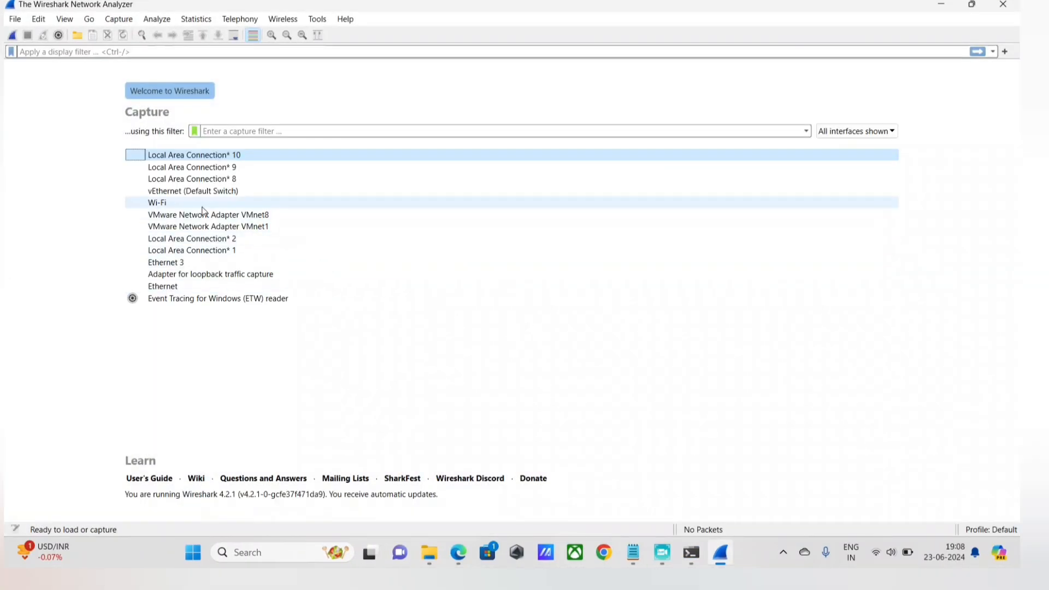
{"action": "double_click", "coordinate": [201, 159]}
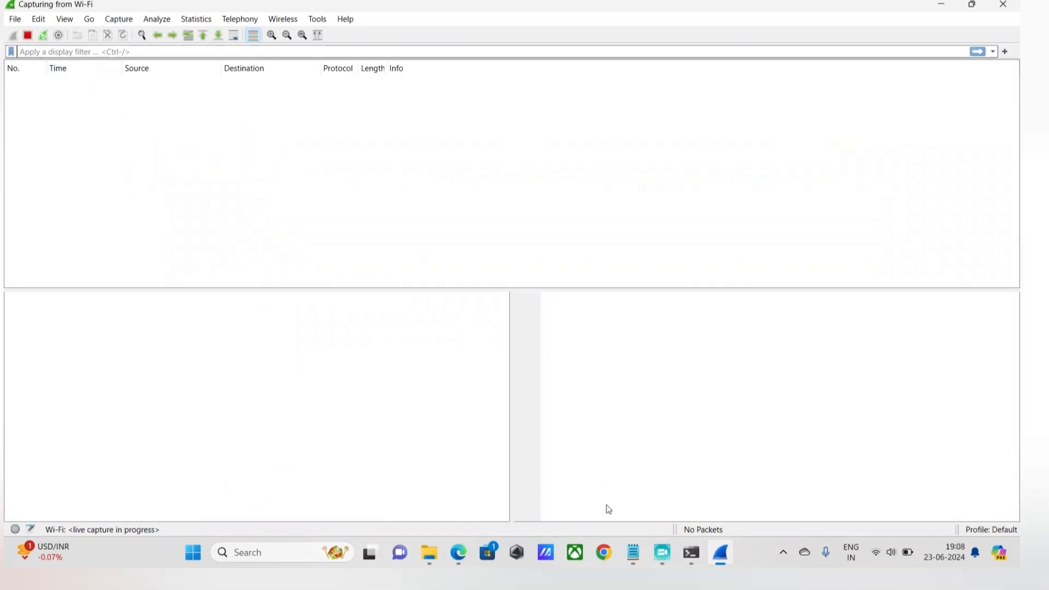
Switch to Edge, bring up the Notepad IP notes and start a new line with a blank line between it and 44.228.249.3.
{"action": "left_click", "coordinate": [459, 553]}
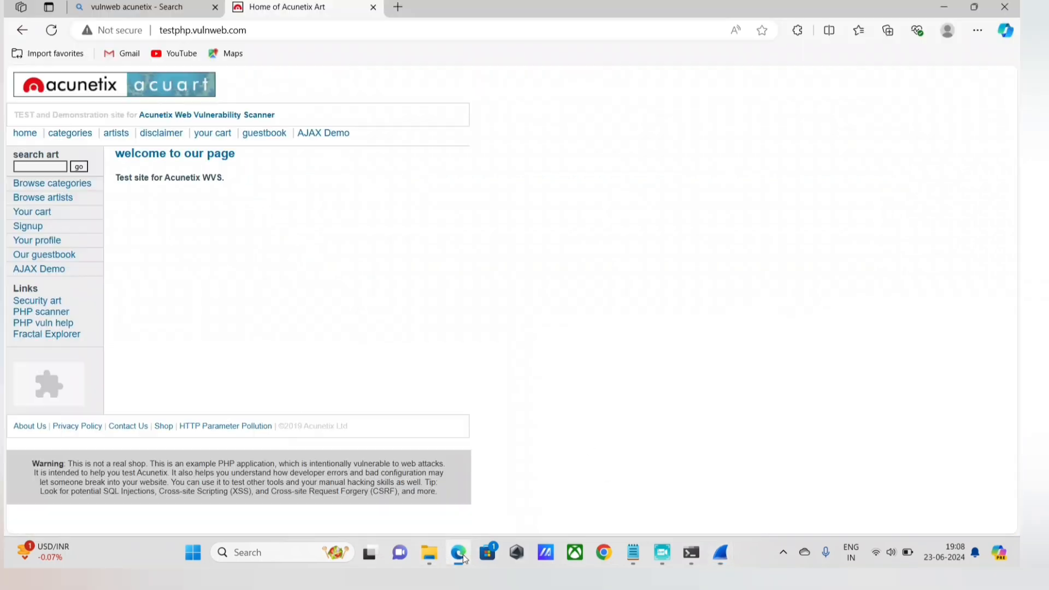
{"action": "left_click", "coordinate": [230, 31]}
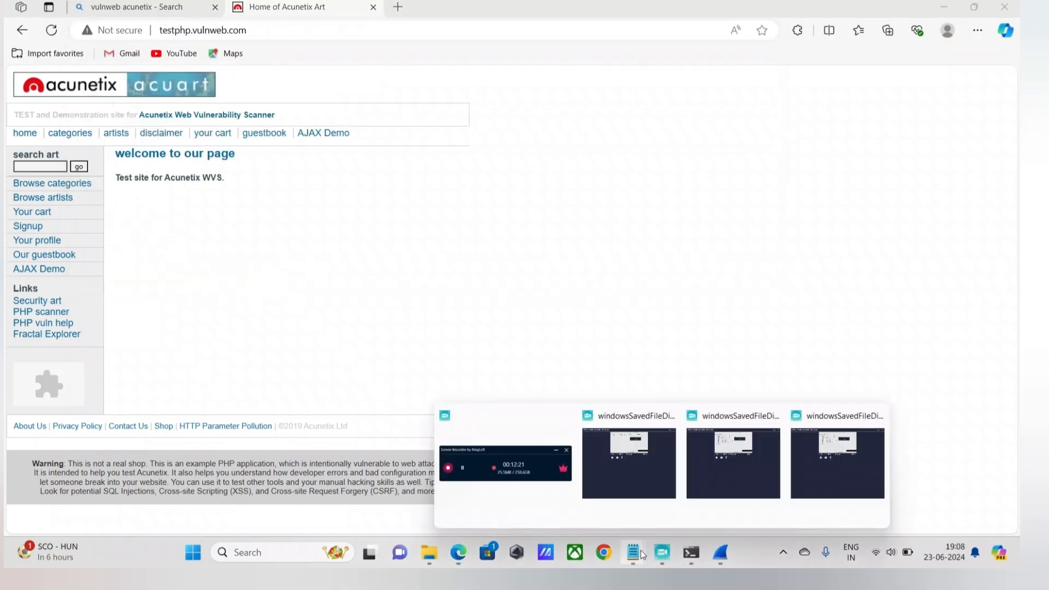
{"action": "left_click", "coordinate": [658, 486]}
{"action": "left_click", "coordinate": [355, 236]}
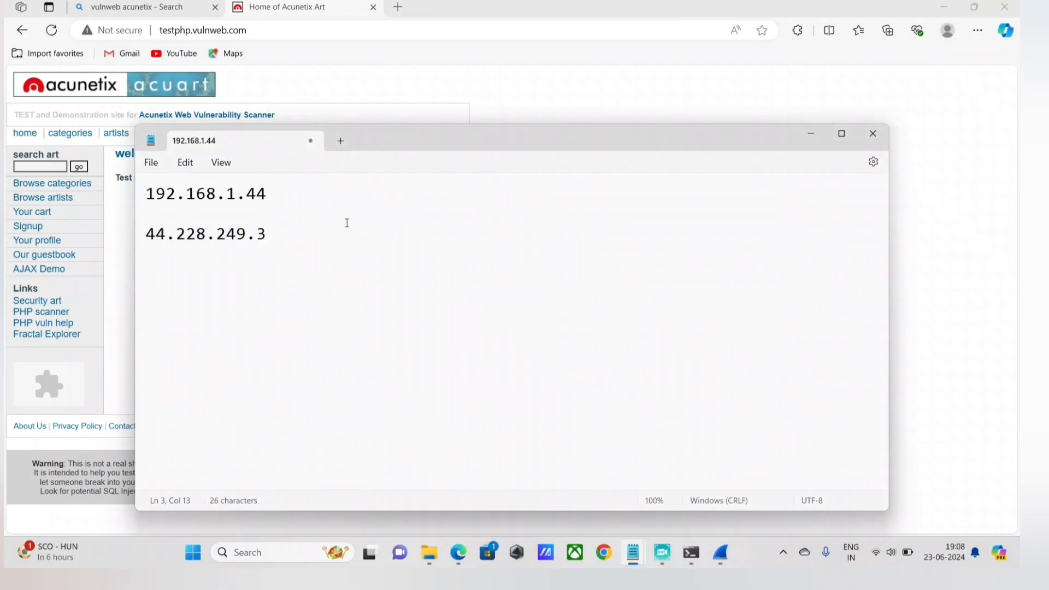
{"action": "key", "text": "Return"}
{"action": "key", "text": "Return"}
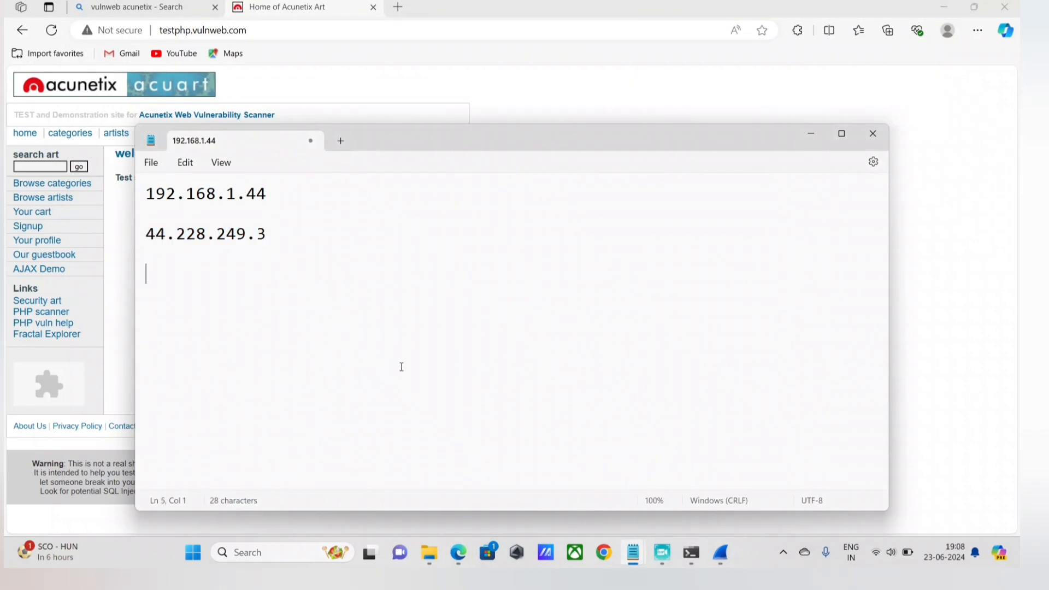
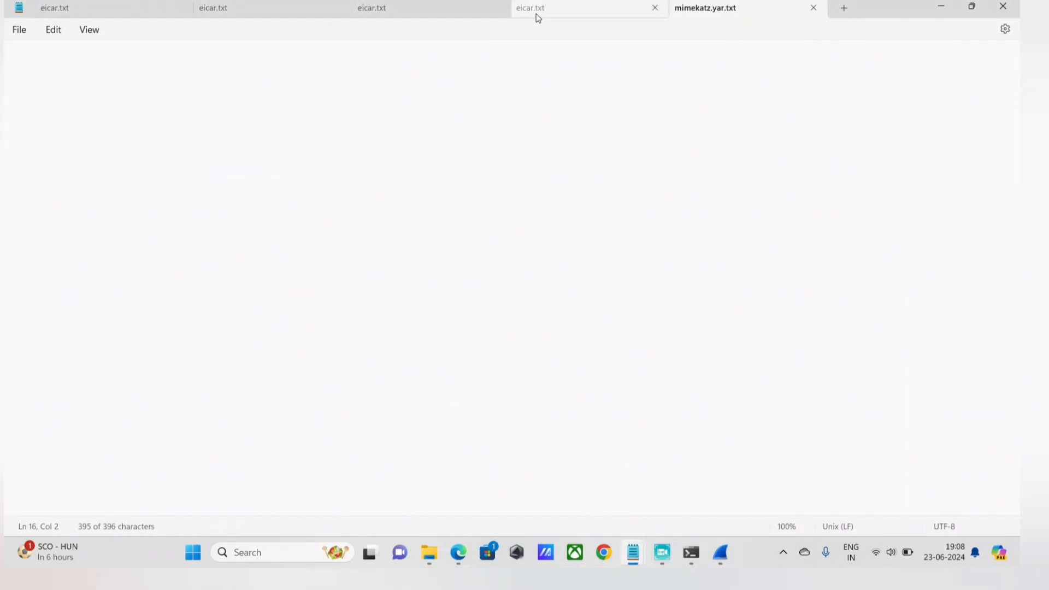
{"action": "left_click", "coordinate": [377, 10]}
{"action": "left_click", "coordinate": [225, 12]}
{"action": "left_click", "coordinate": [133, 13]}
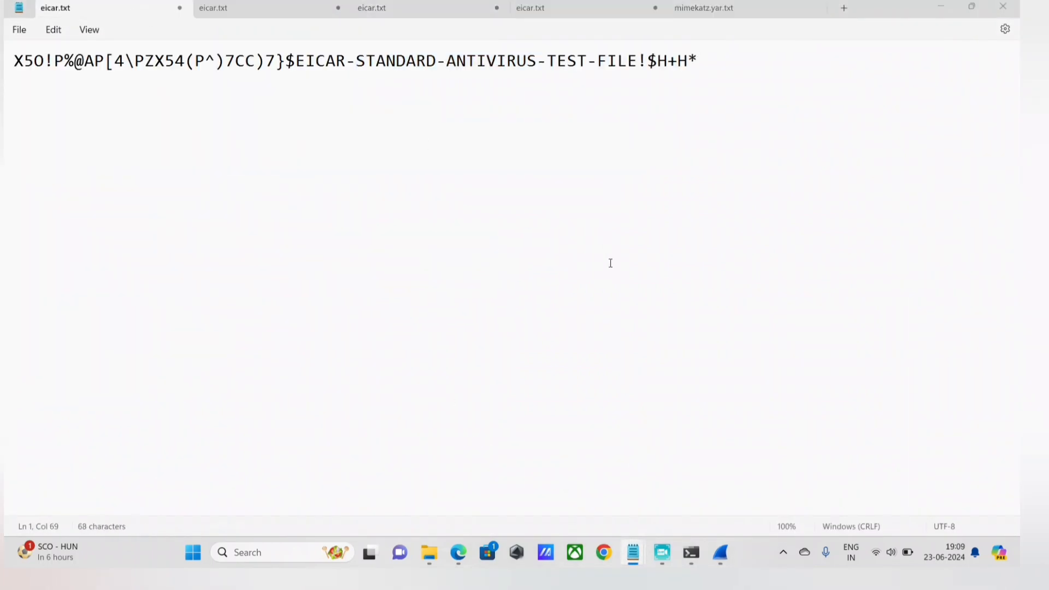
{"action": "left_click", "coordinate": [700, 464]}
Switch to Edge to reload testphp.vulnweb.com, and stop the live Wi-Fi capture in Wireshark.
{"action": "left_click", "coordinate": [458, 552]}
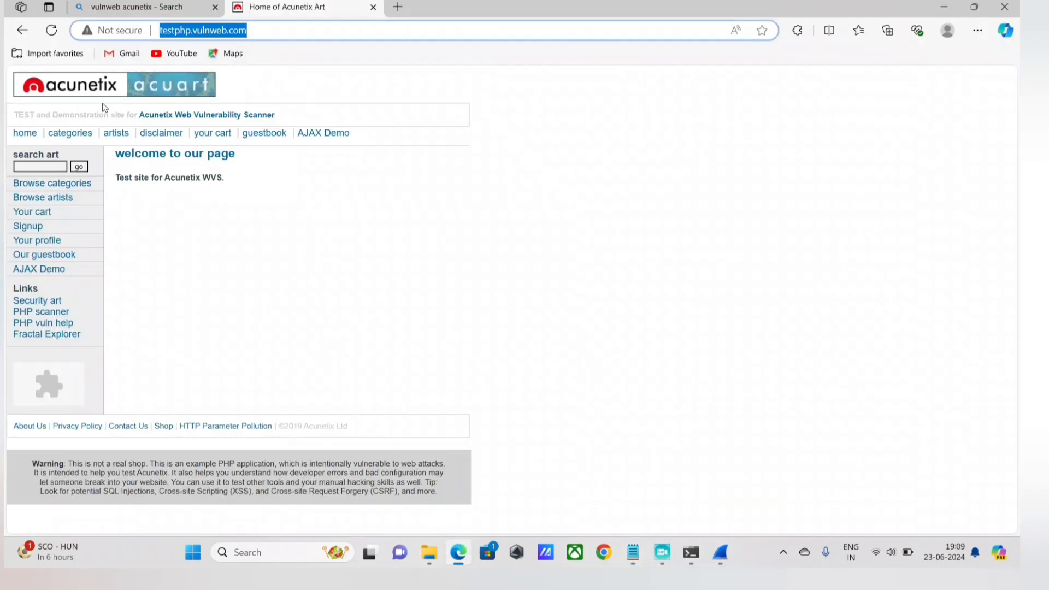
{"action": "left_click", "coordinate": [51, 30]}
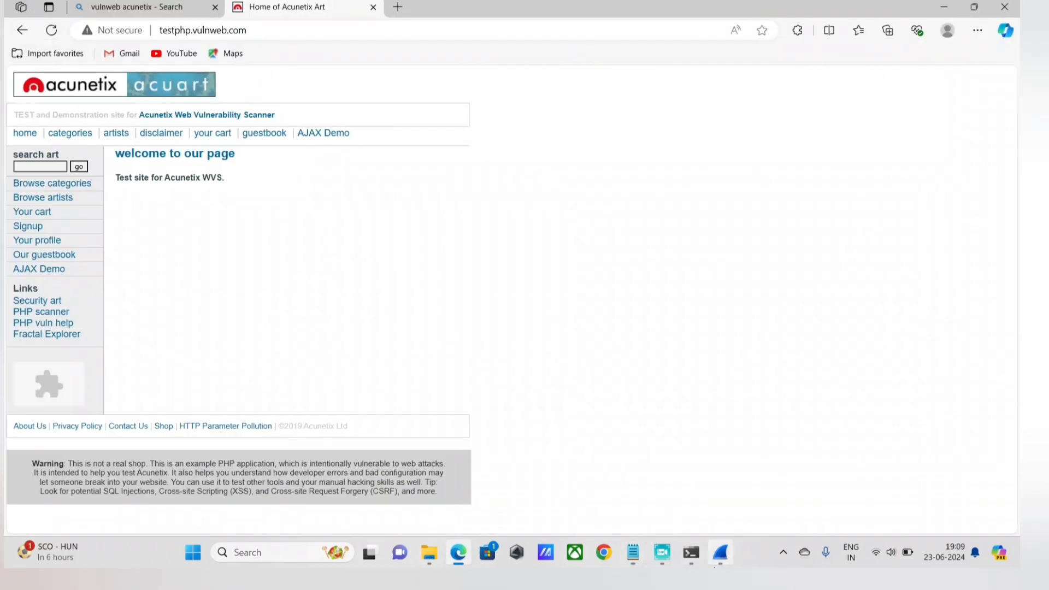
{"action": "left_click", "coordinate": [720, 553]}
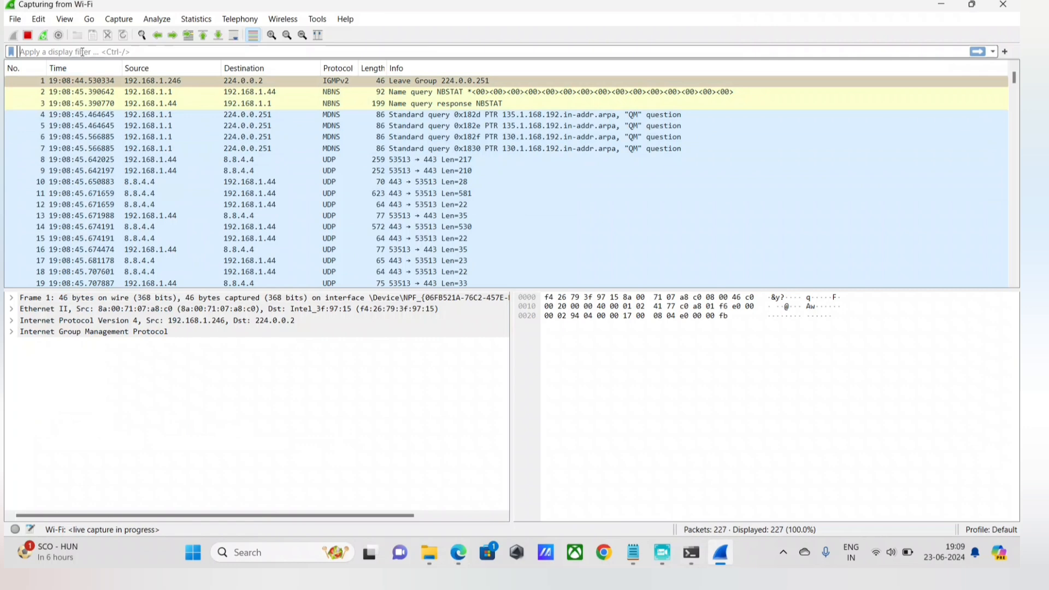
{"action": "left_click", "coordinate": [28, 35]}
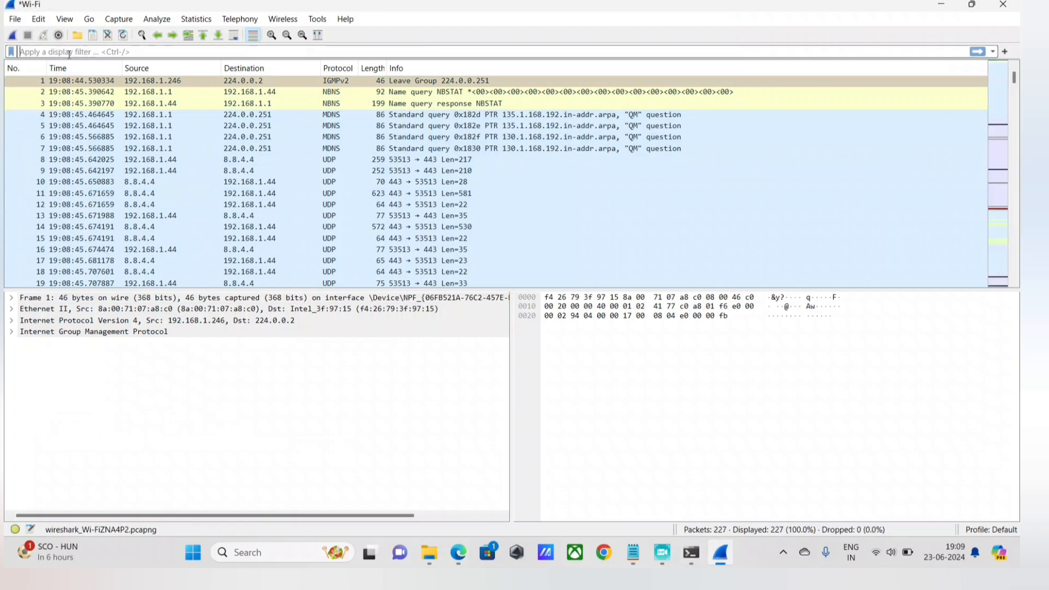
Enter the display filter condition tcp.flags.syn ==1 for SYN packets without applying it.
{"action": "left_click", "coordinate": [52, 53]}
{"action": "type", "text": "t"}
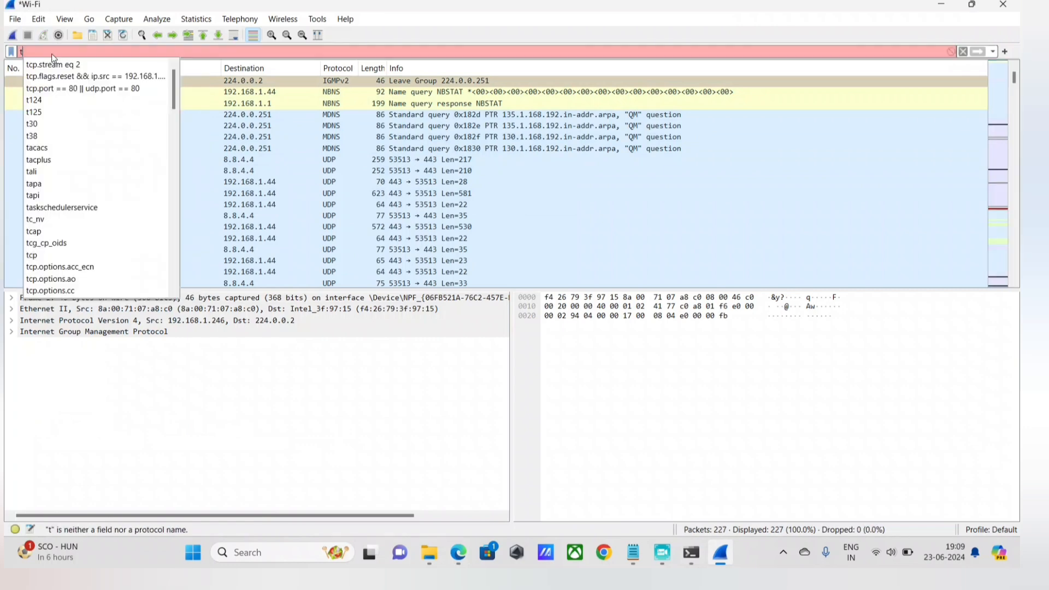
{"action": "type", "text": "cp.fla"}
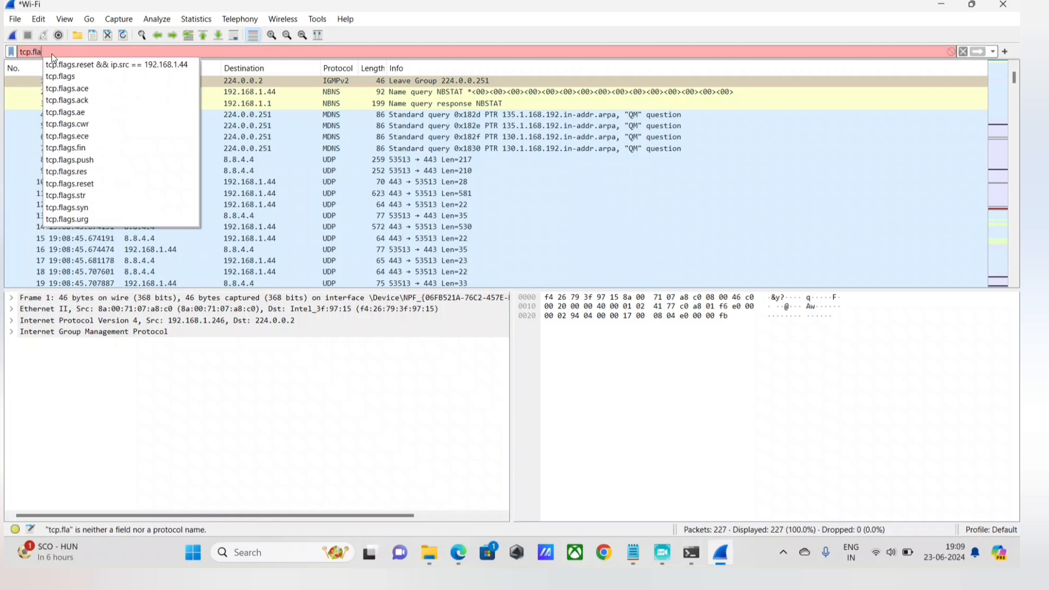
{"action": "type", "text": "gs.syn"}
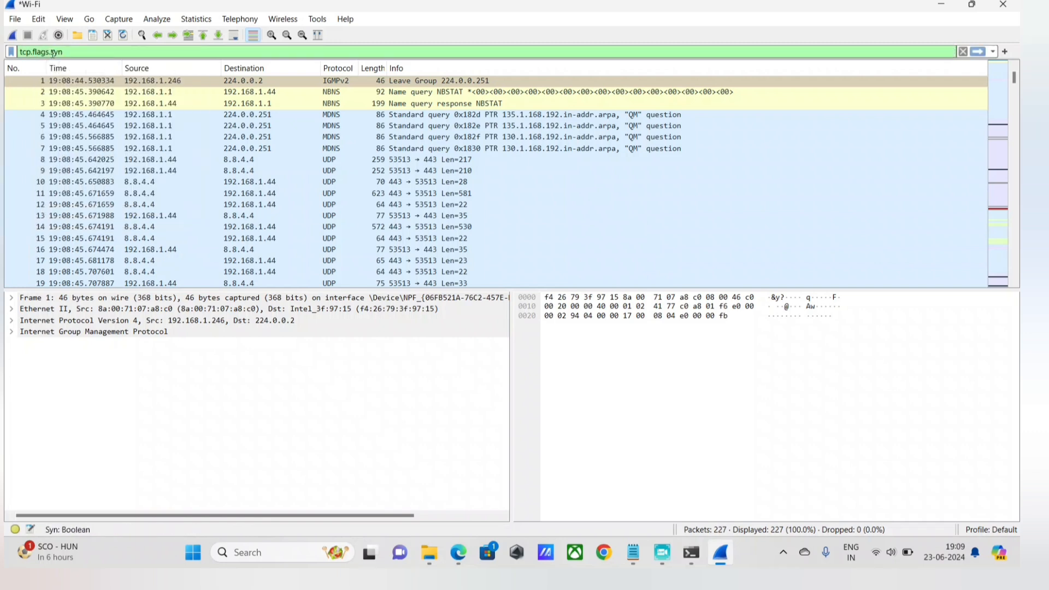
{"action": "type", "text": " ==1"}
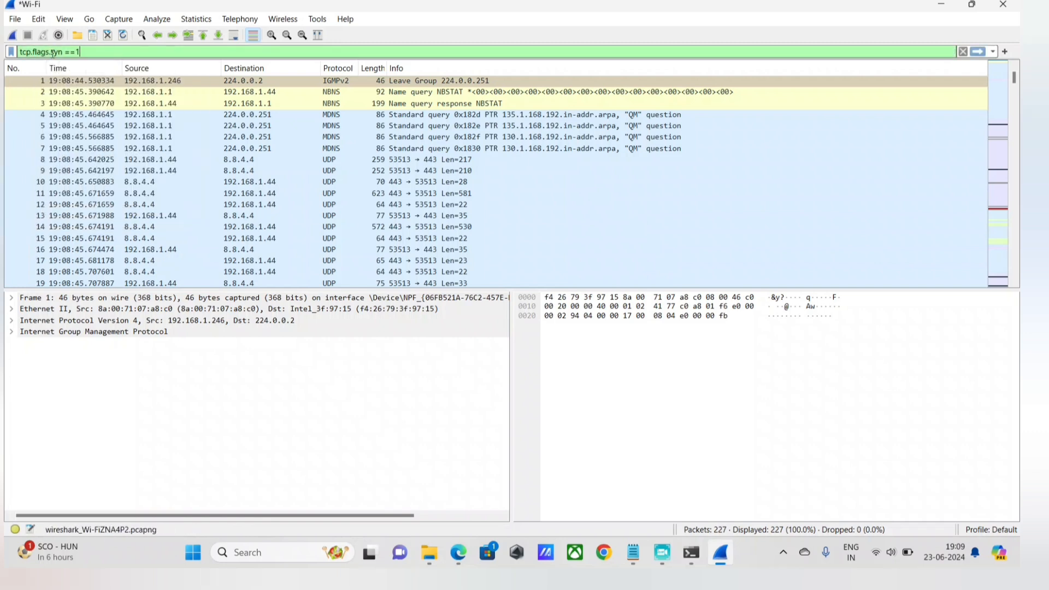
{"action": "type", "text": ")"}
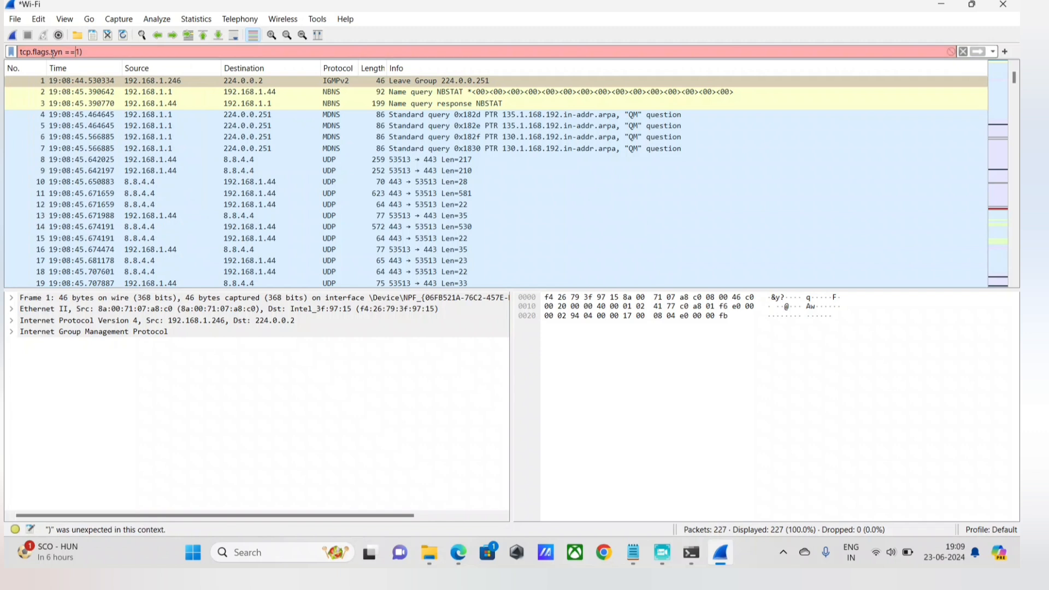
Enclose the SYN condition in parentheses and even out its spacing to read (tcp.flags.syn == 1).
{"action": "key", "text": "Home"}
{"action": "type", "text": "("}
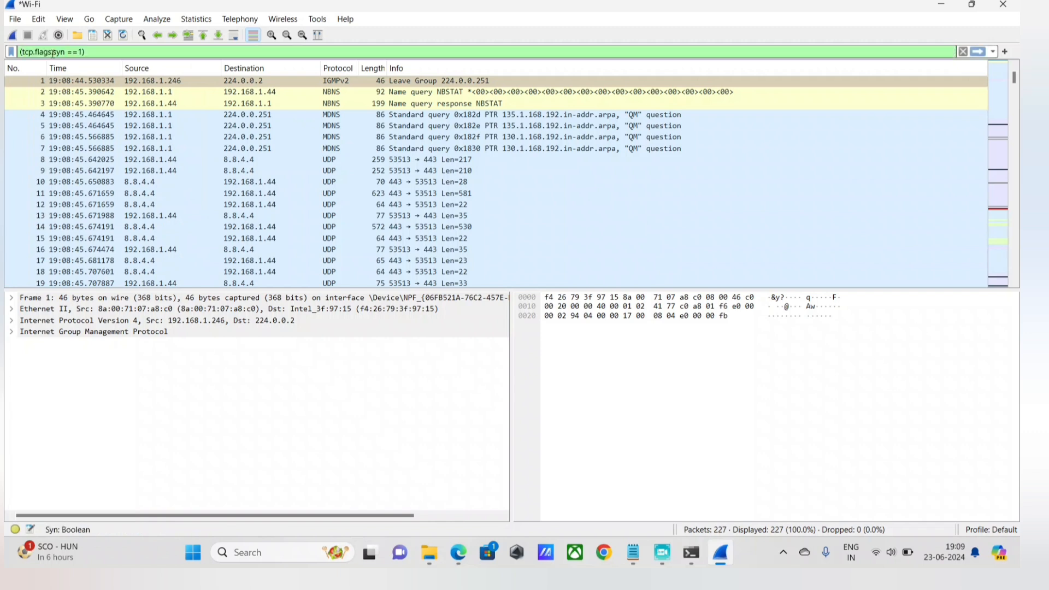
{"action": "key", "text": "Right"}
{"action": "key", "text": "Right"}
{"action": "key", "text": "Right"}
{"action": "key", "text": "Right"}
{"action": "key", "text": "Right"}
{"action": "key", "text": "Right"}
{"action": "key", "text": "Right"}
{"action": "key", "text": "Right"}
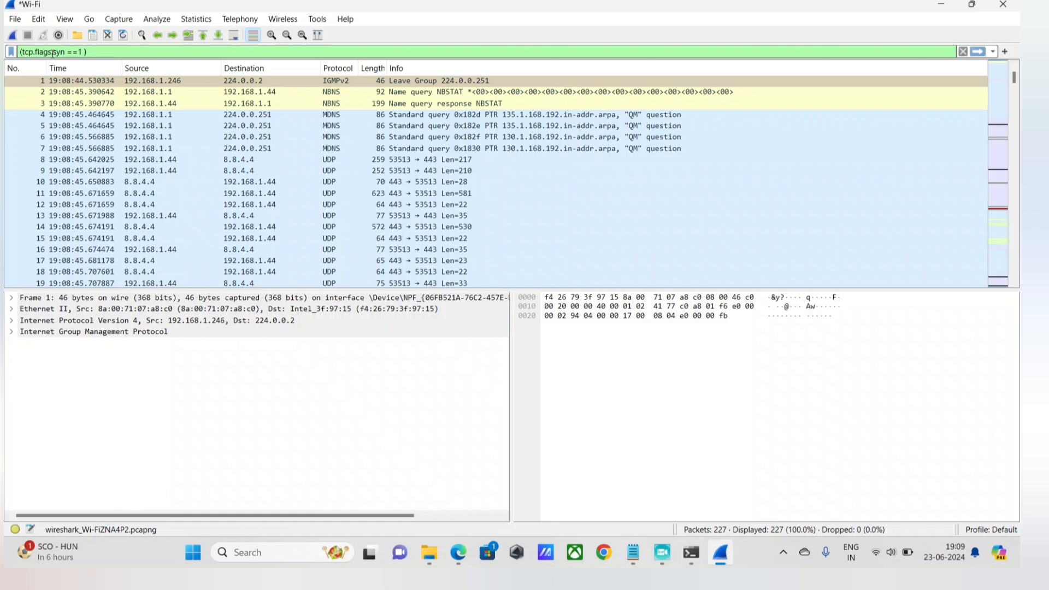
{"action": "key", "text": "BackSpace"}
{"action": "key", "text": "Left"}
{"action": "key", "text": "Right"}
{"action": "key", "text": "BackSpace"}
Extend the display filter after the SYN group with || tcp.flags. as the start of an alternative condition.
{"action": "type", "text": "tcp"}
{"action": "key", "text": "BackSpace"}
{"action": "key", "text": "BackSpace"}
{"action": "key", "text": "BackSpace"}
{"action": "type", "text": "|| t"}
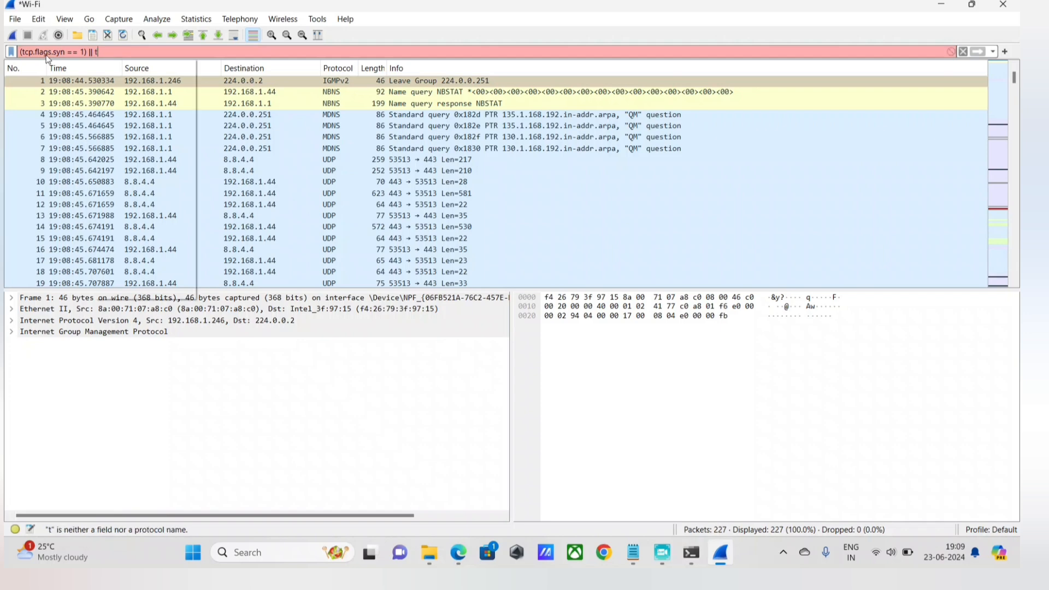
{"action": "type", "text": "cp/flag"}
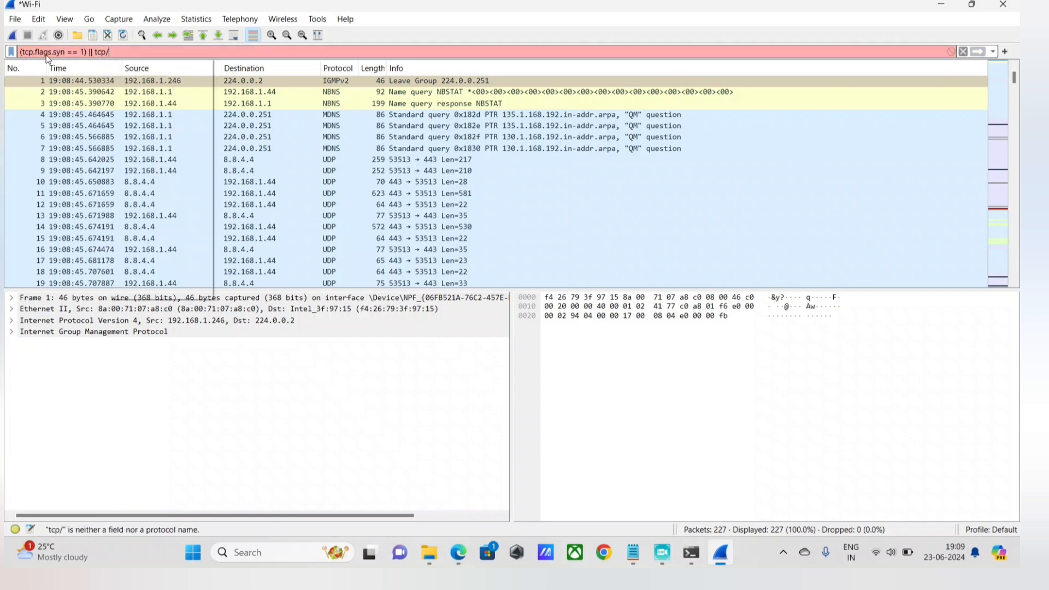
{"action": "key", "text": "BackSpace"}
{"action": "key", "text": "BackSpace"}
{"action": "key", "text": "BackSpace"}
{"action": "key", "text": "BackSpace"}
{"action": "key", "text": "BackSpace"}
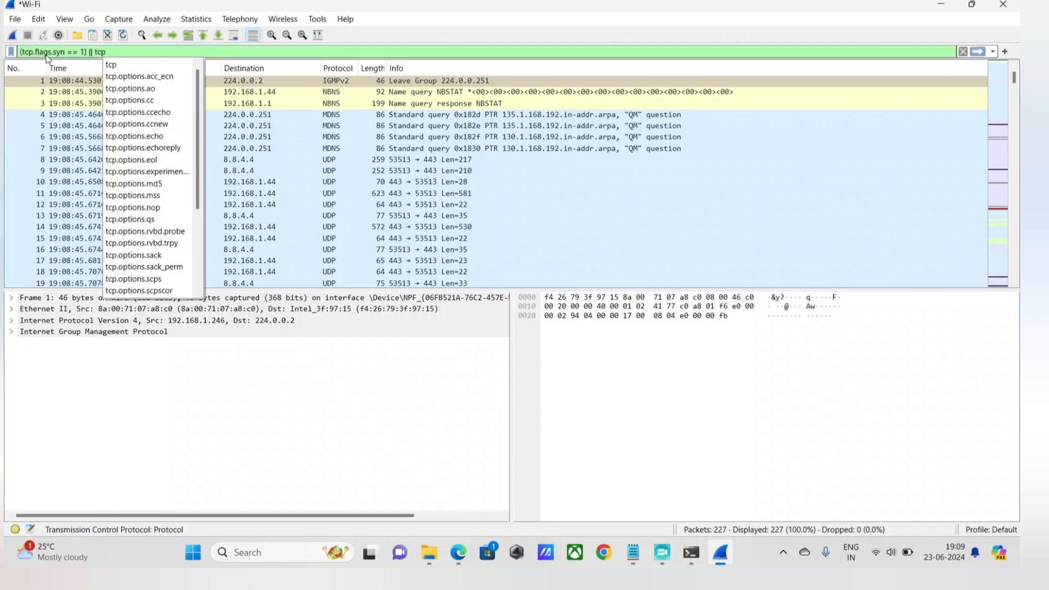
{"action": "type", "text": ".flags."}
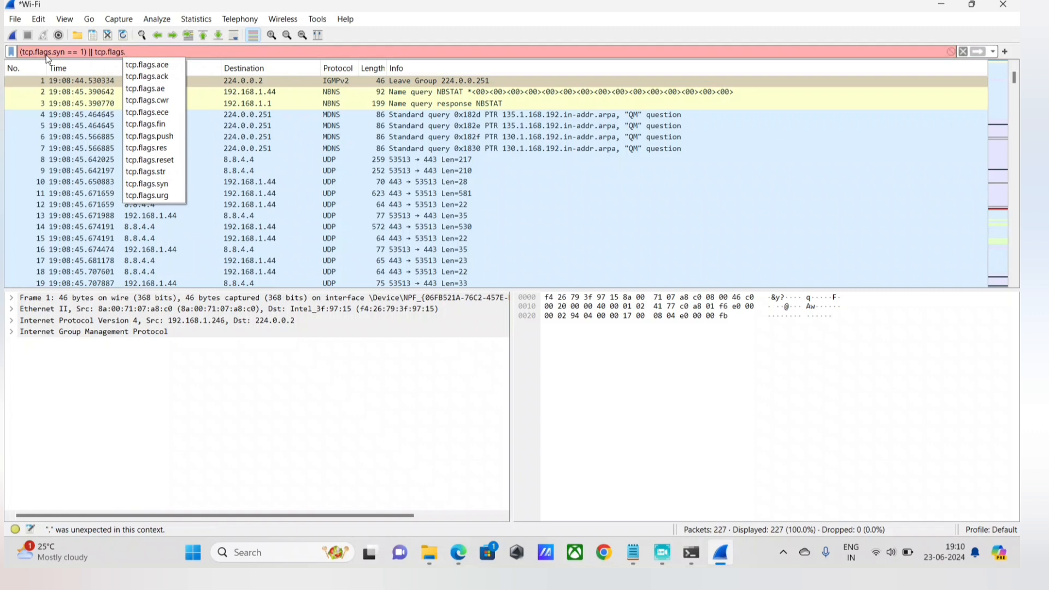
Insert an opening parenthesis before the second tcp.flags. term and return to the end of the filter.
{"action": "key", "text": "Left"}
{"action": "key", "text": "Left"}
{"action": "key", "text": "Left"}
{"action": "key", "text": "Left"}
{"action": "key", "text": "Left"}
{"action": "key", "text": "Left"}
{"action": "key", "text": "Left"}
{"action": "key", "text": "Left"}
{"action": "key", "text": "Left"}
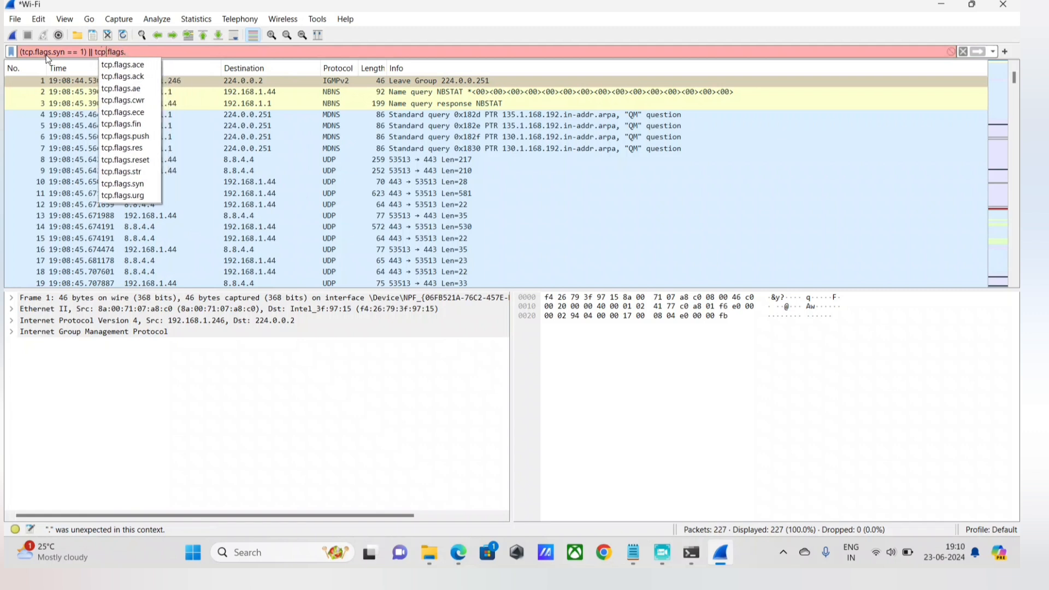
{"action": "type", "text": "("}
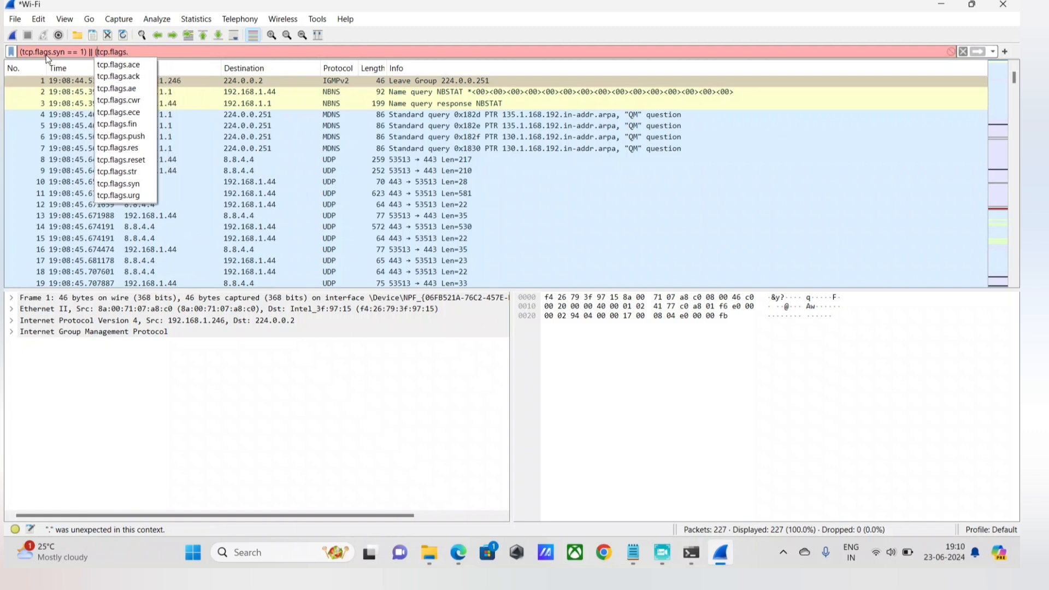
{"action": "key", "text": "Right"}
{"action": "key", "text": "Right"}
{"action": "key", "text": "Right"}
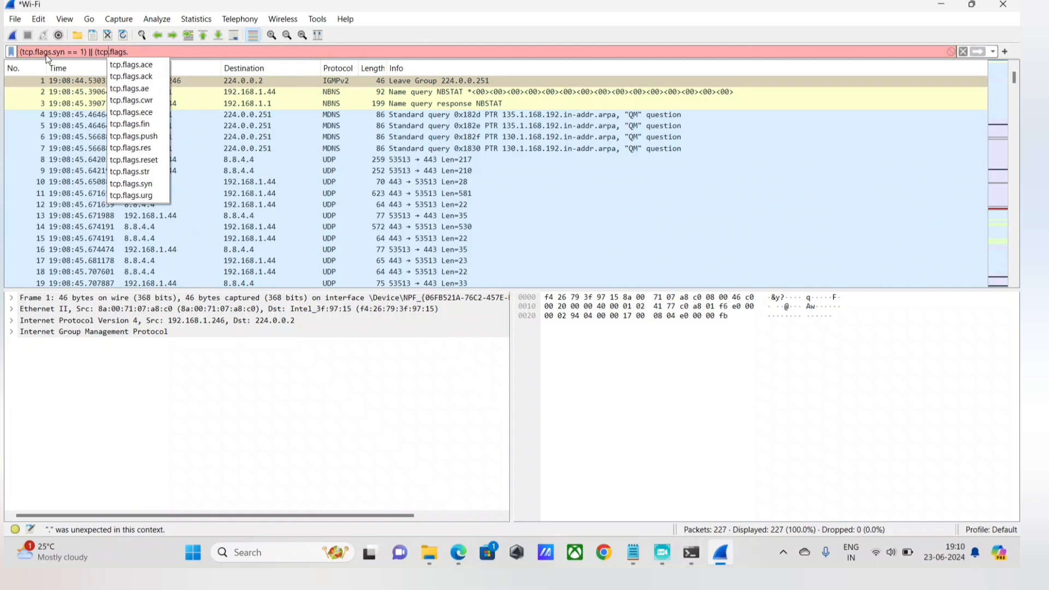
{"action": "key", "text": "Right"}
{"action": "key", "text": "Right"}
{"action": "key", "text": "Right"}
{"action": "key", "text": "Right"}
{"action": "key", "text": "Right"}
{"action": "key", "text": "Right"}
{"action": "key", "text": "Right"}
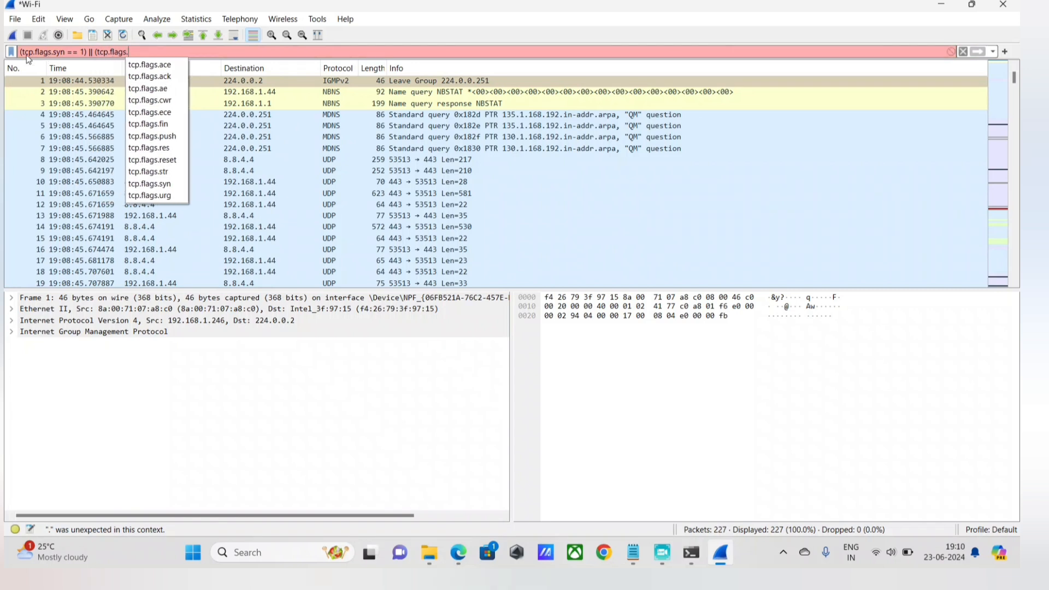
Complete the second filter group for SYN-ACK packets as (tcp.flags.syn ==1 && tcp.flags.ack == 1).
{"action": "type", "text": "syn == 1) || (tcp.flags.syn ="}
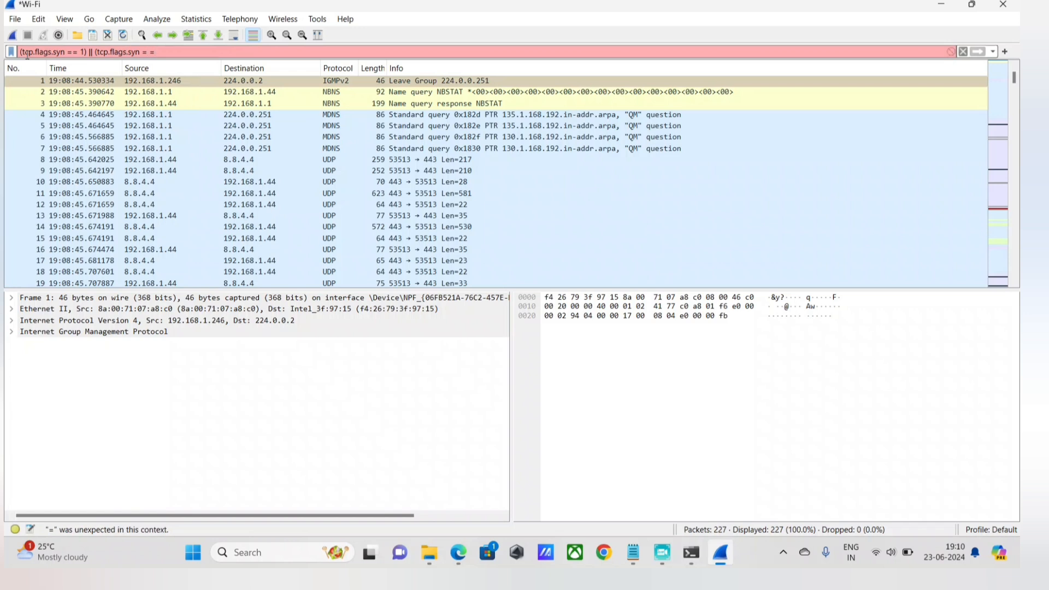
{"action": "type", "text": "="}
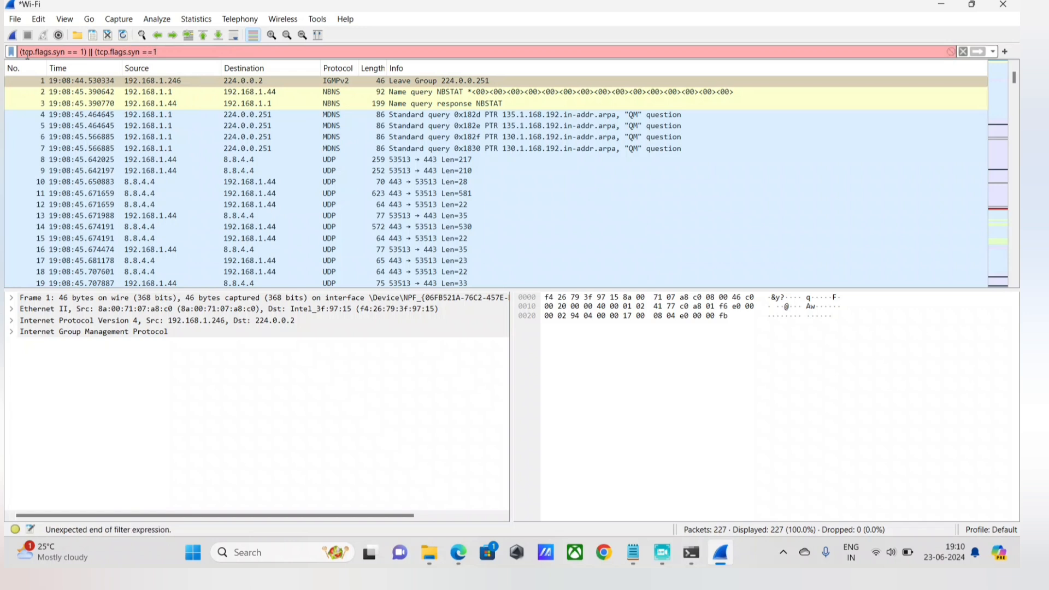
{"action": "type", "text": "1 &&"}
{"action": "type", "text": " tcp.flags."}
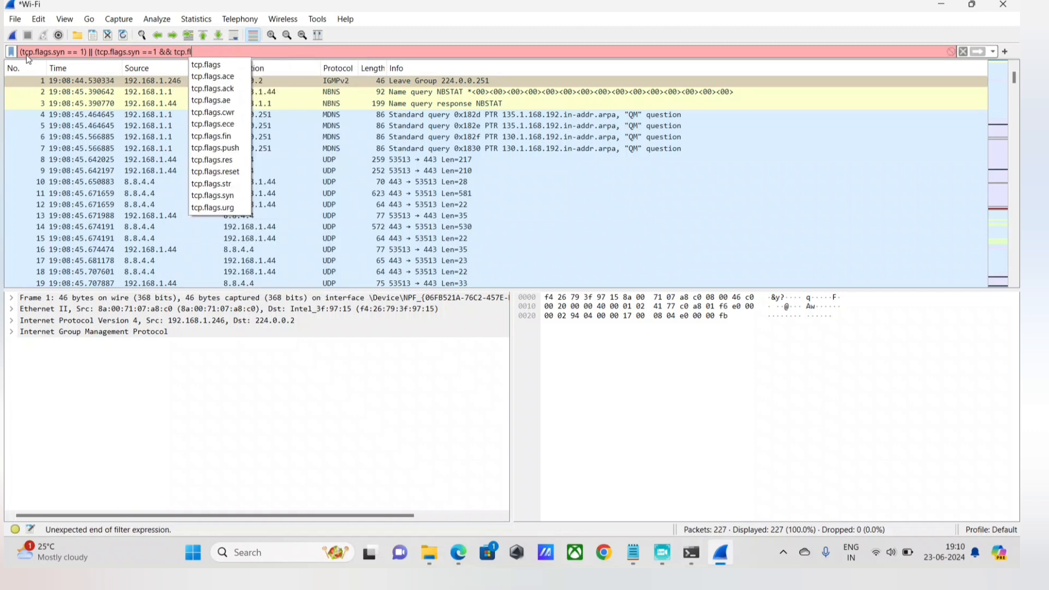
{"action": "type", "text": "ack"}
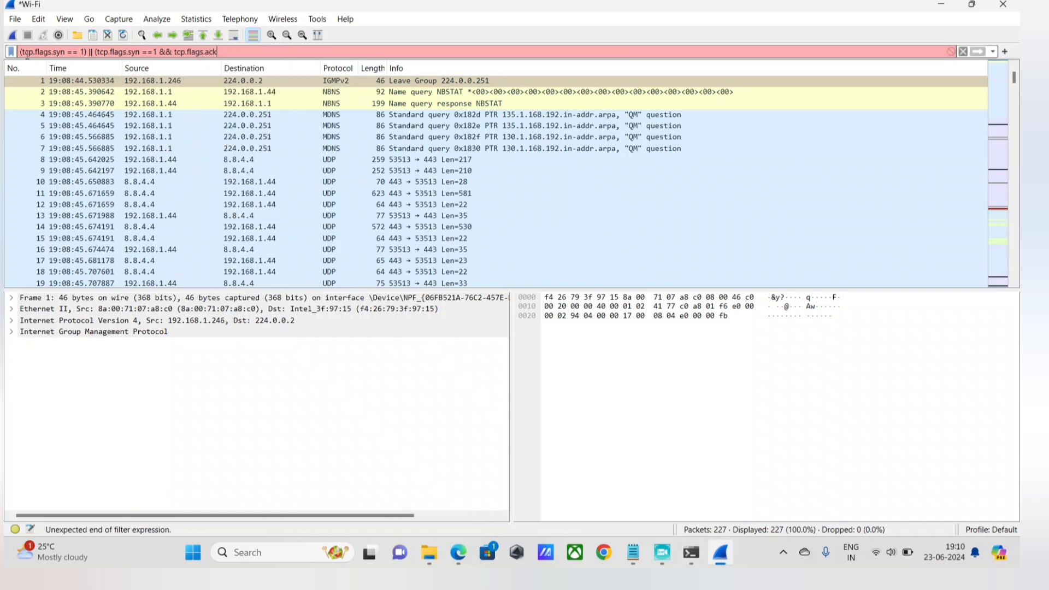
{"action": "type", "text": " ==1"}
{"action": "key", "text": "BackSpace"}
{"action": "type", "text": "1)"}
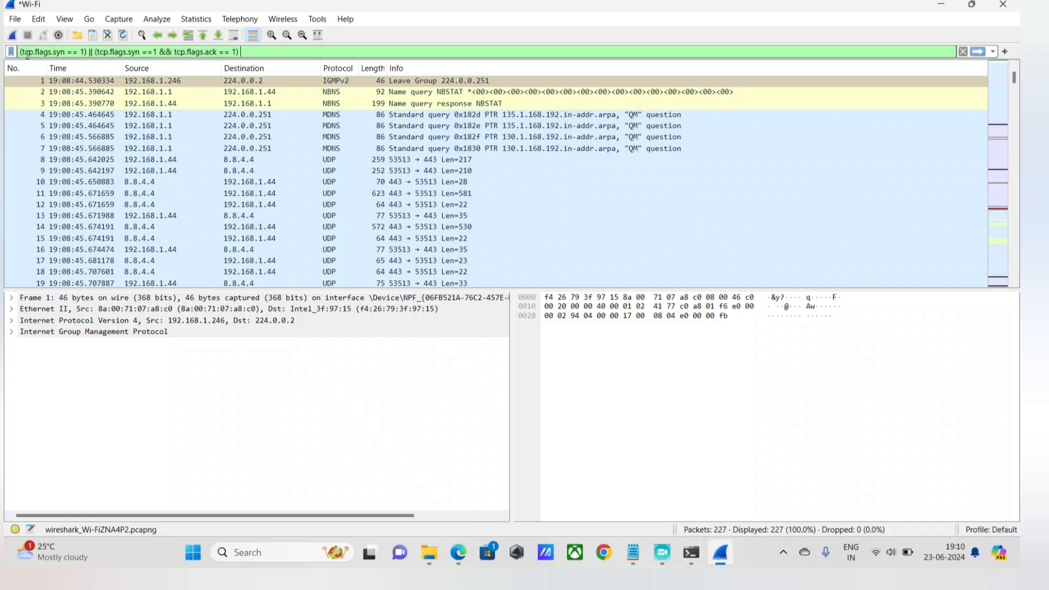
{"action": "type", "text": " ||"}
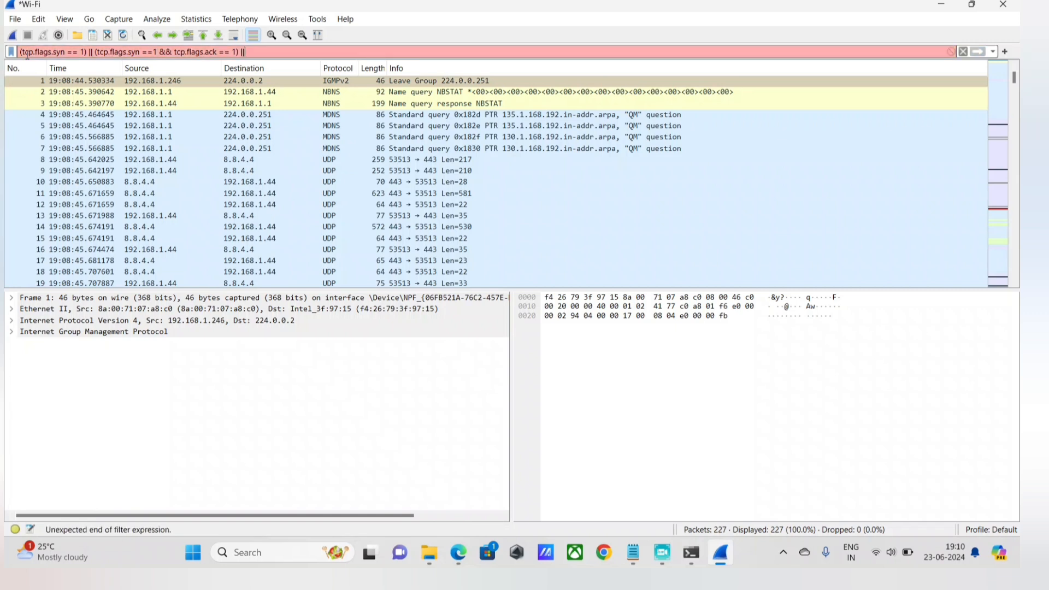
{"action": "type", "text": " (t"}
Append a third alternative for ACK packets to the display filter: || (tcp.flags.ack == 1).
{"action": "key", "text": "BackSpace"}
{"action": "type", "text": "(tcp.flags"}
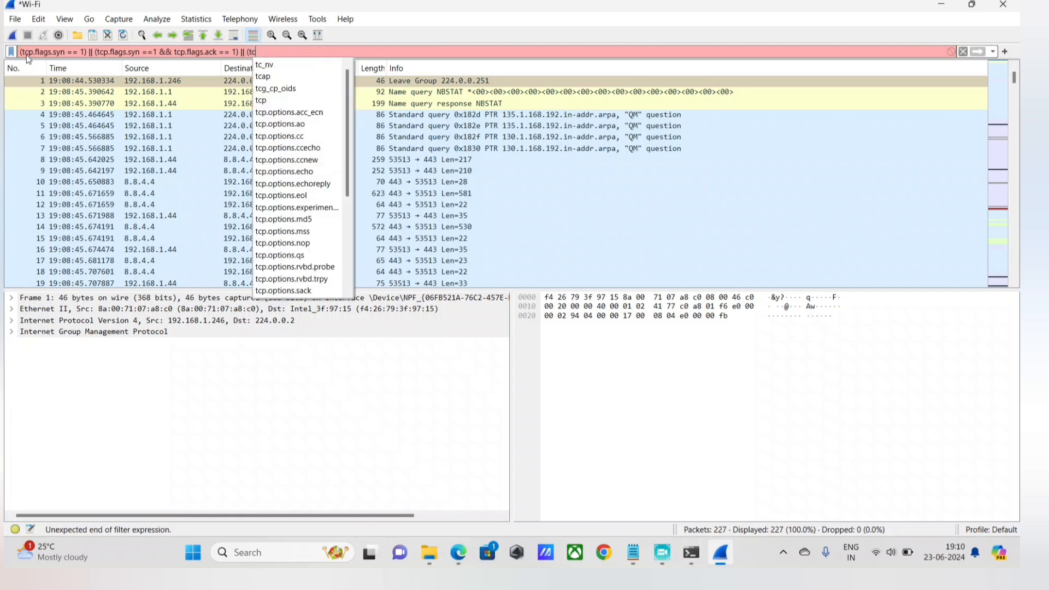
{"action": "type", "text": ".syn"}
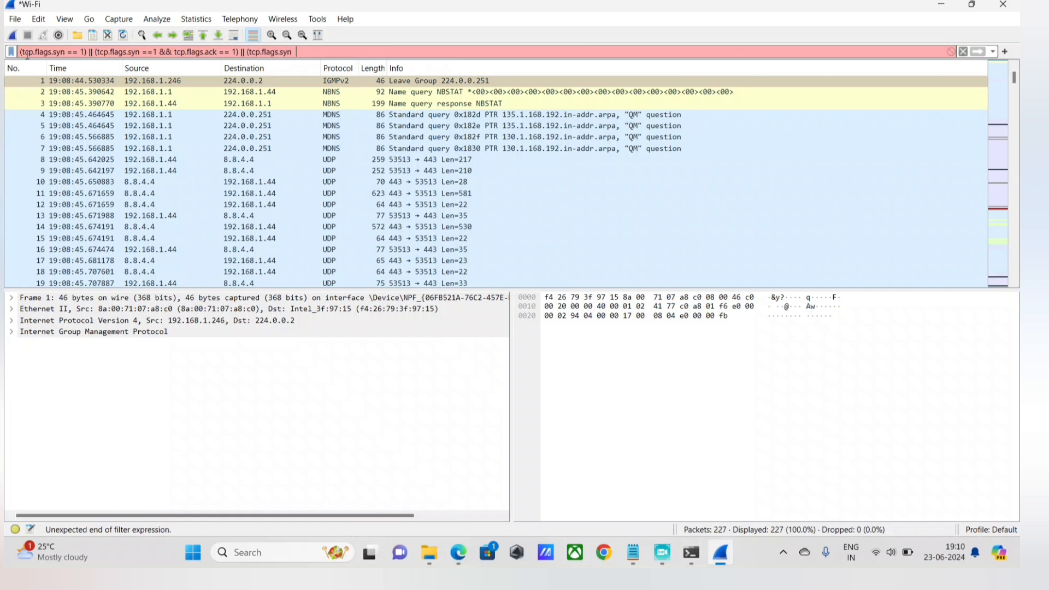
{"action": "type", "text": " =="}
{"action": "key", "text": "BackSpace"}
{"action": "key", "text": "BackSpace"}
{"action": "key", "text": "BackSpace"}
{"action": "key", "text": "BackSpace"}
{"action": "type", "text": "ack"}
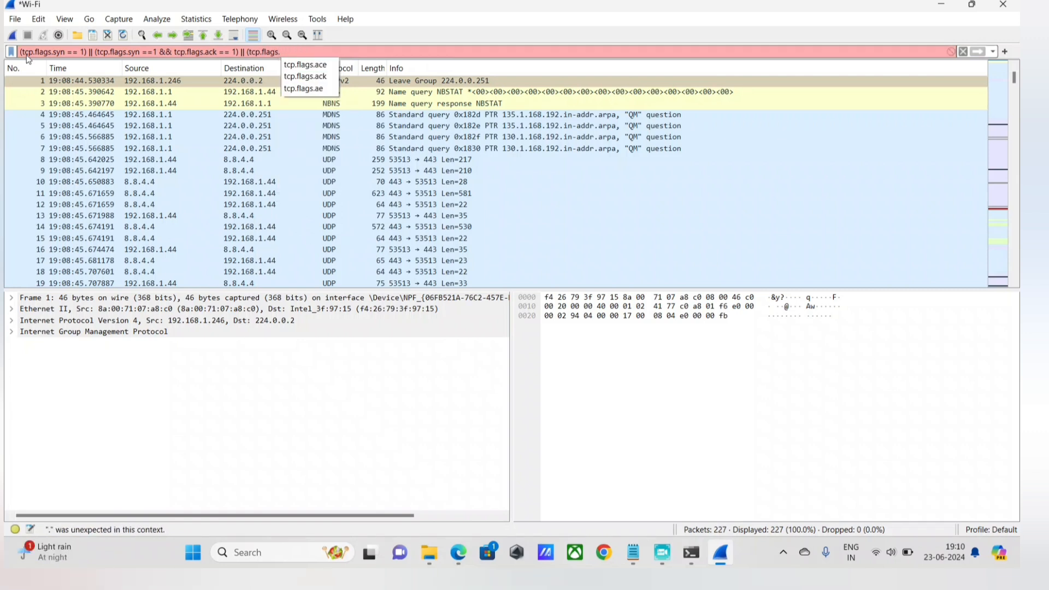
{"action": "type", "text": " == 1"}
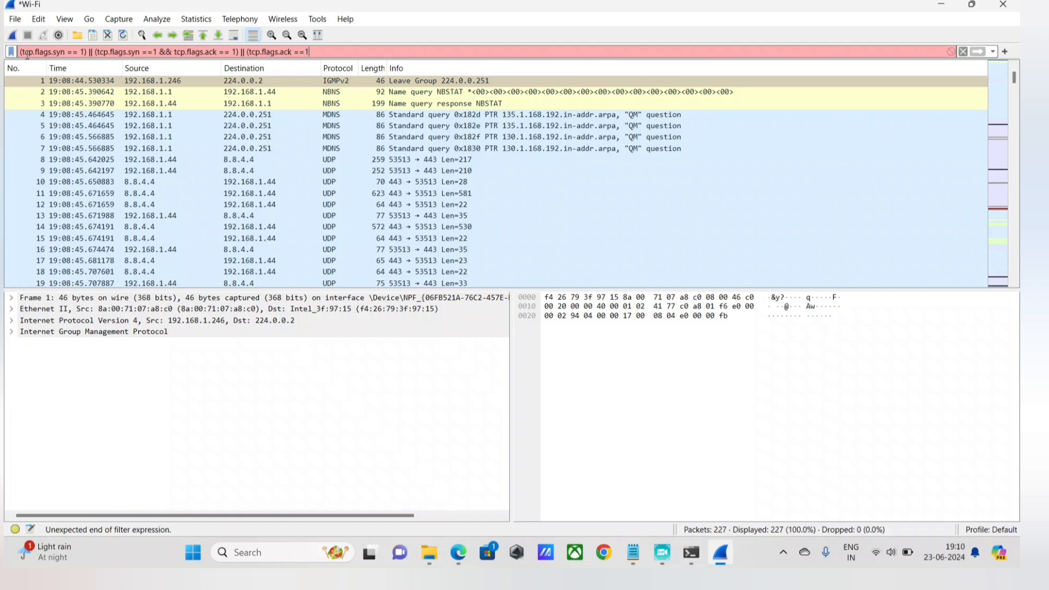
{"action": "type", "text": ")"}
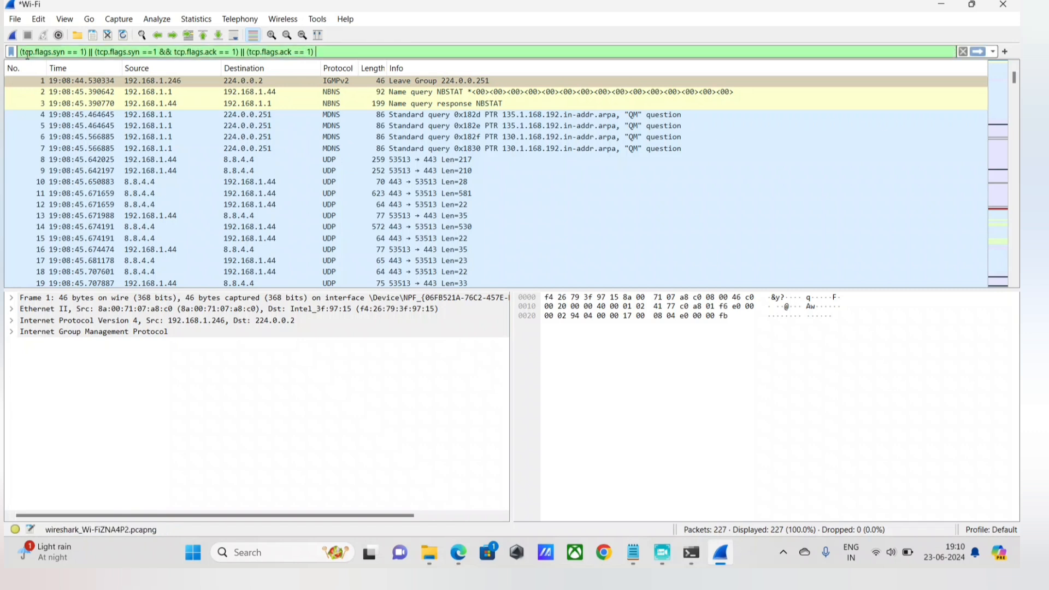
{"action": "type", "text": " &&"}
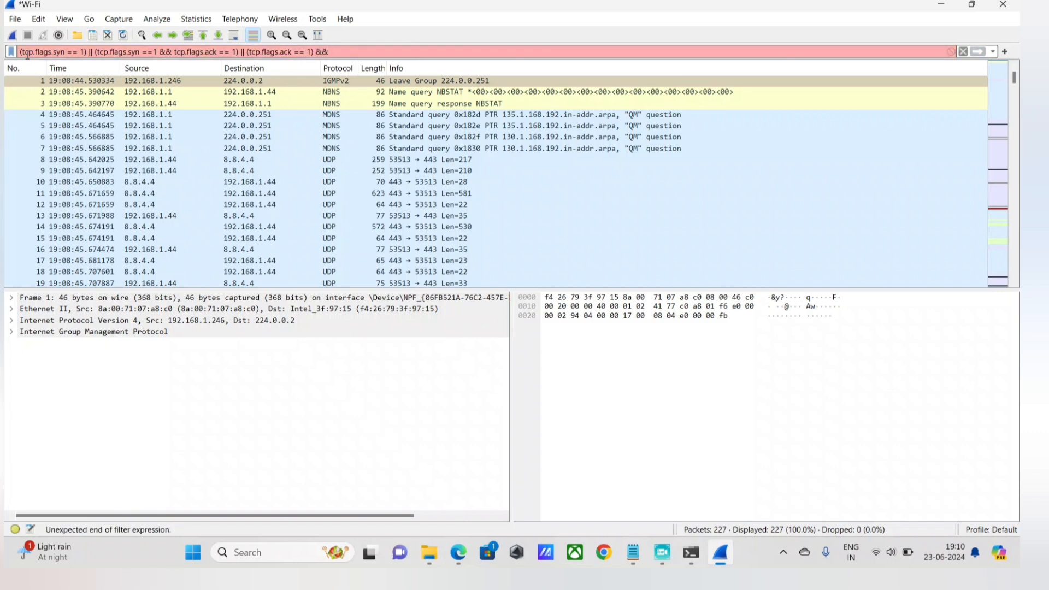
{"action": "type", "text": " ip."}
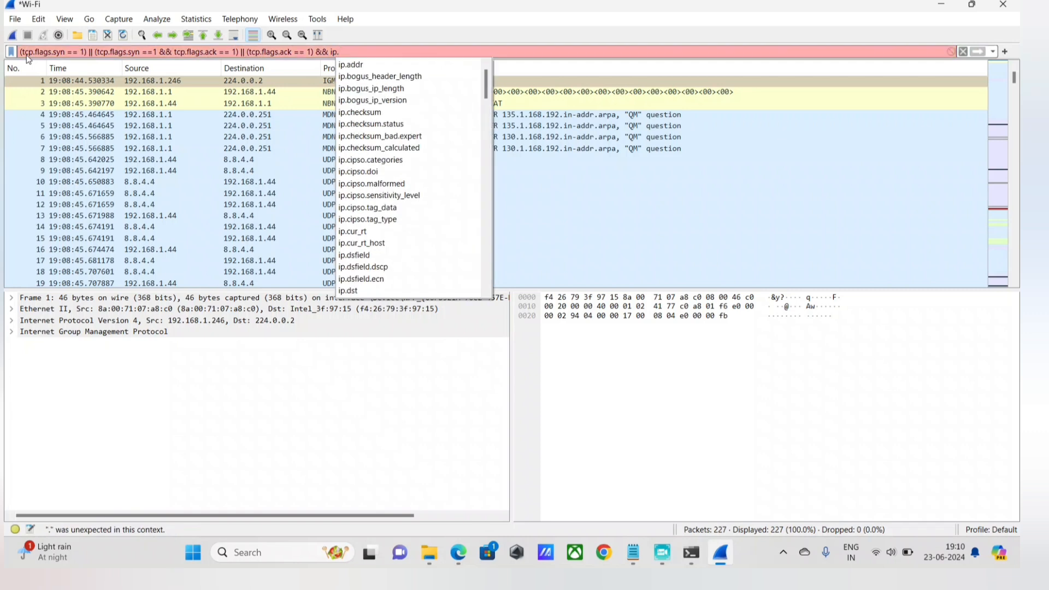
{"action": "type", "text": "sr"}
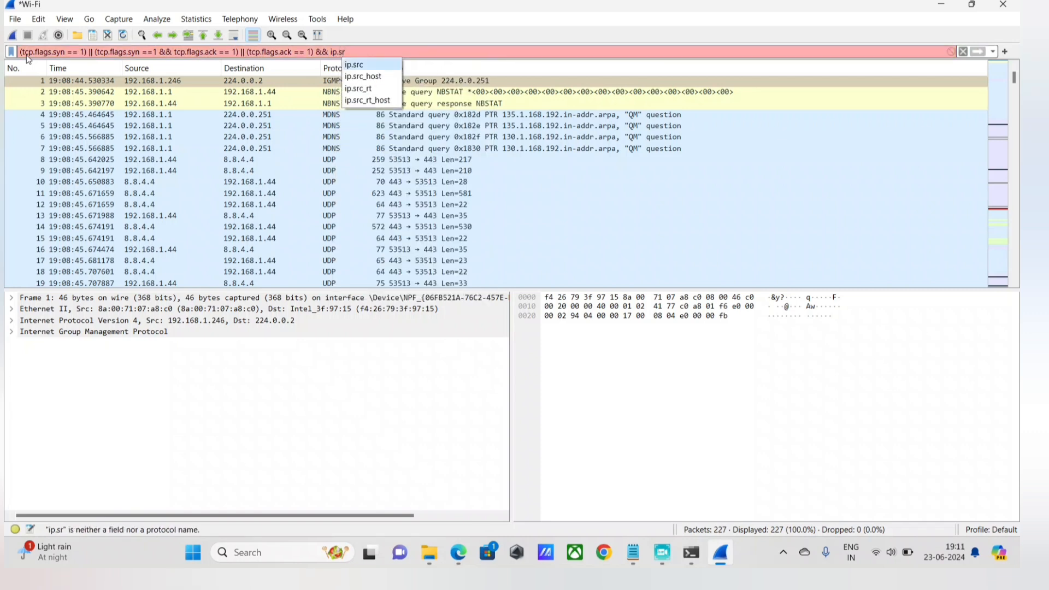
{"action": "type", "text": "c "}
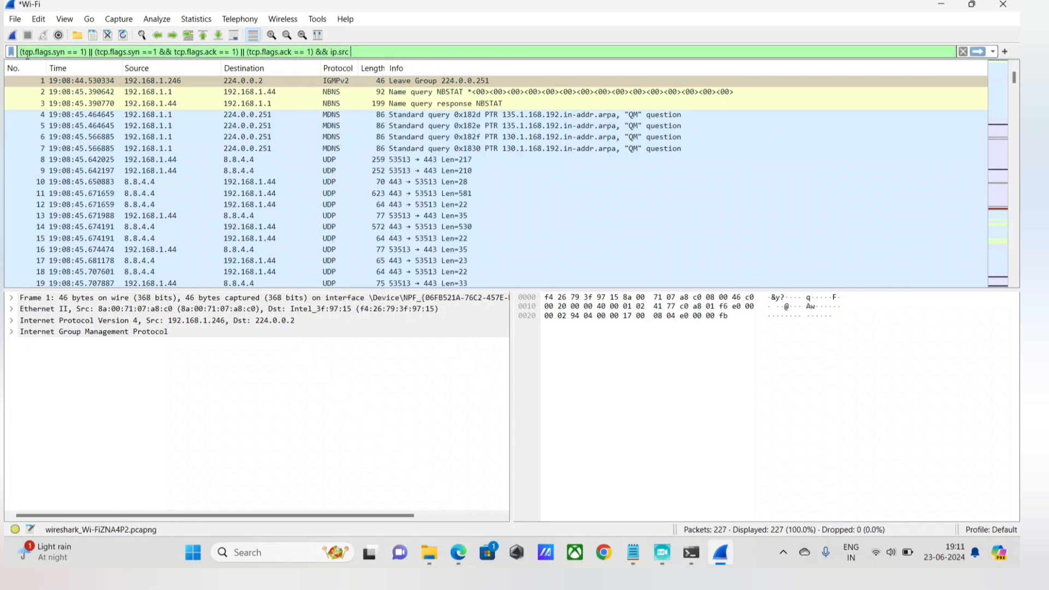
{"action": "type", "text": "=="}
Append a source address condition to the display filter, && ip.src == 192.168.1.44, copying the address from its note in Notepad.
{"action": "mouse_move", "coordinate": [632, 552]}
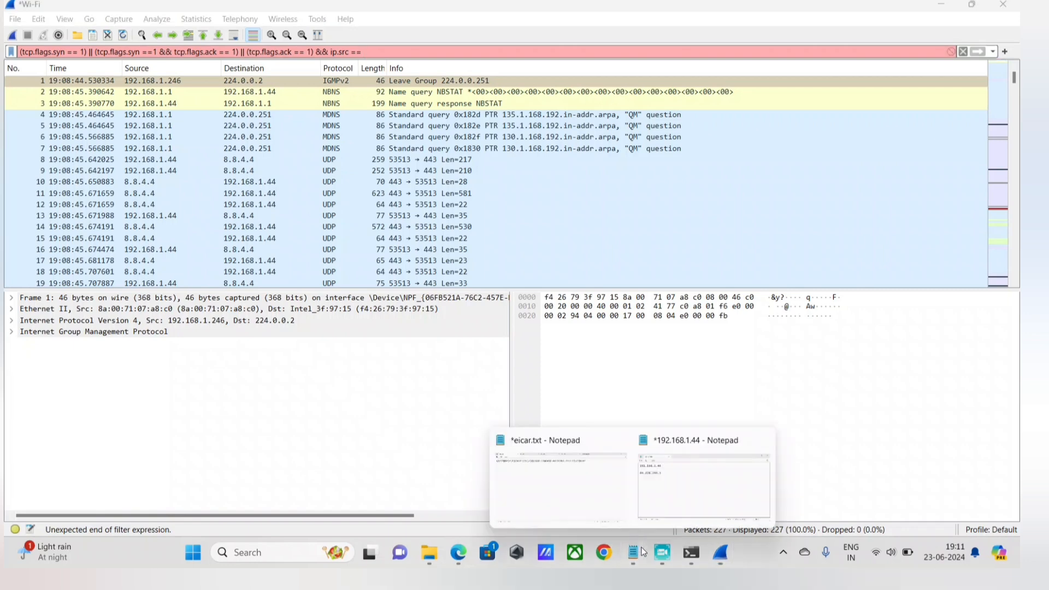
{"action": "left_click", "coordinate": [642, 493]}
{"action": "left_click_drag", "start_coordinate": [268, 193], "coordinate": [146, 194]}
{"action": "key", "text": "ctrl+c"}
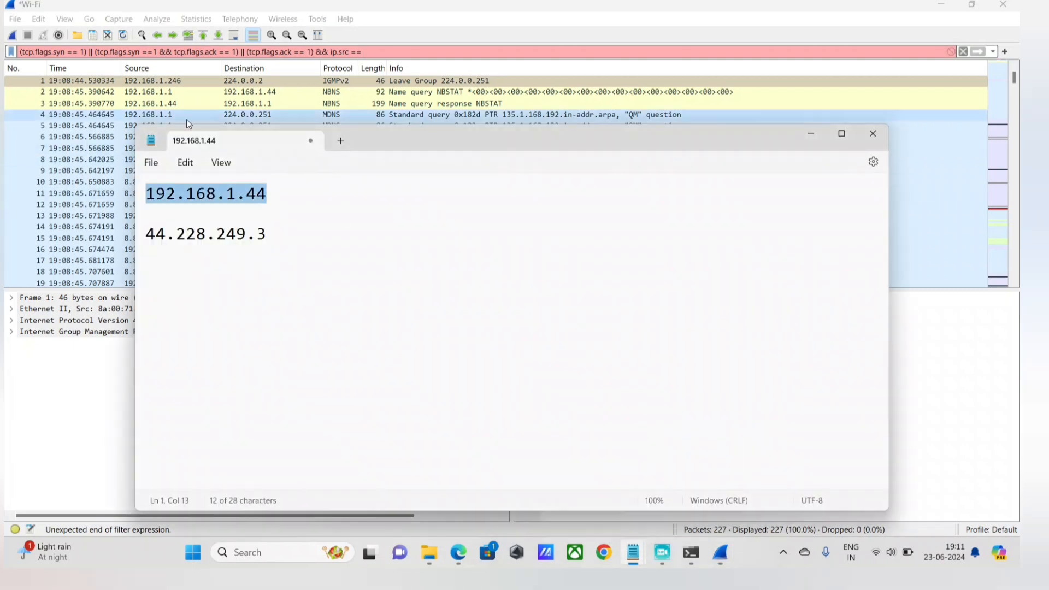
{"action": "key", "text": "alt+Tab"}
{"action": "key", "text": "ctrl+v"}
Append && ip.dst == 44.228.249.3 to the display filter, copying the destination address from the Notepad note, and apply the filter.
{"action": "type", "text": "&& "}
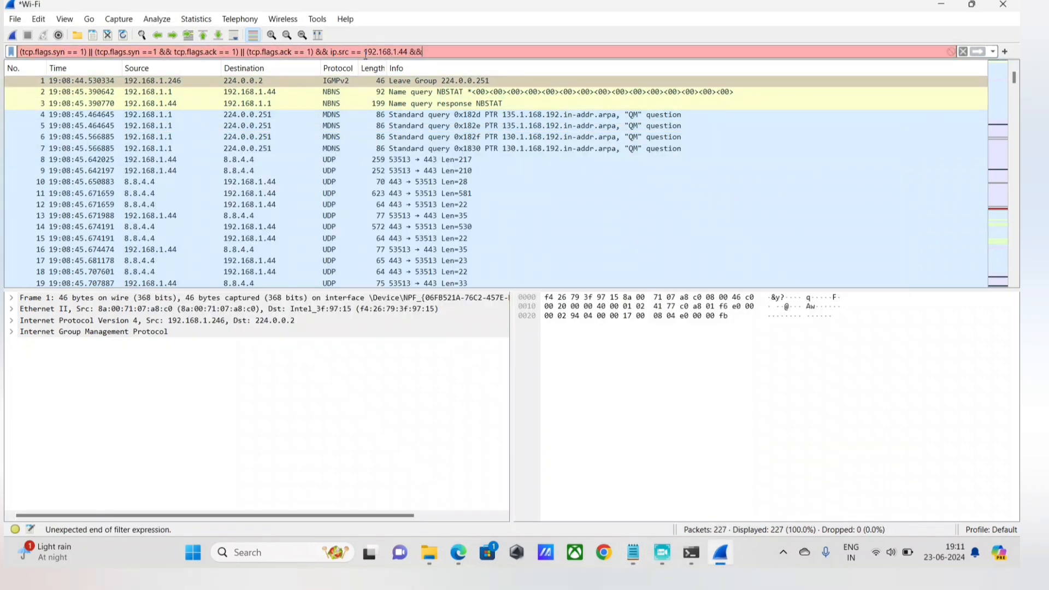
{"action": "type", "text": "ip."}
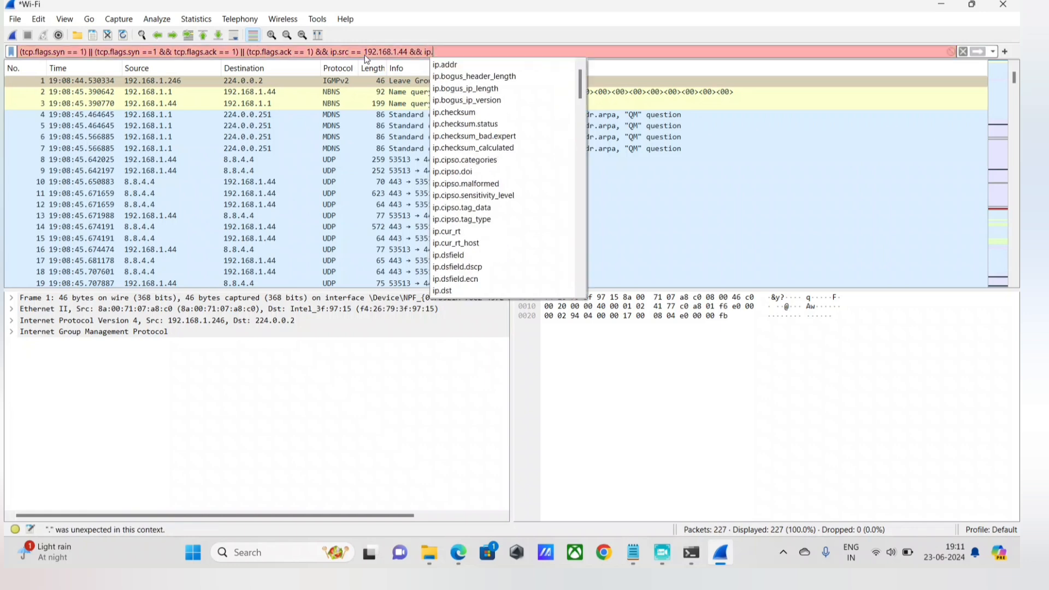
{"action": "type", "text": "dst ="}
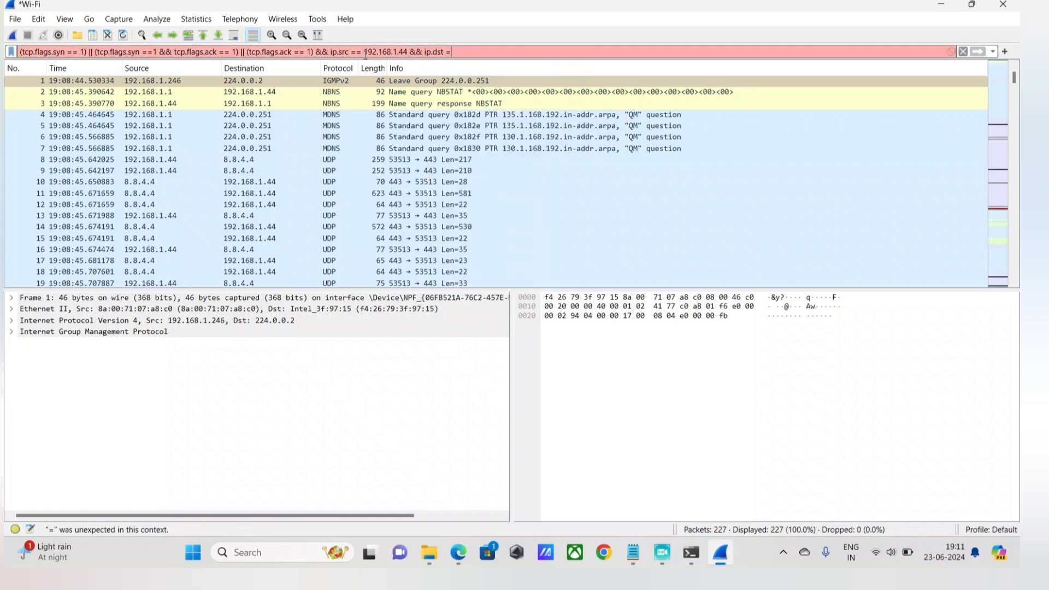
{"action": "key", "text": "BackSpace"}
{"action": "key", "text": "BackSpace"}
{"action": "type", "text": "="}
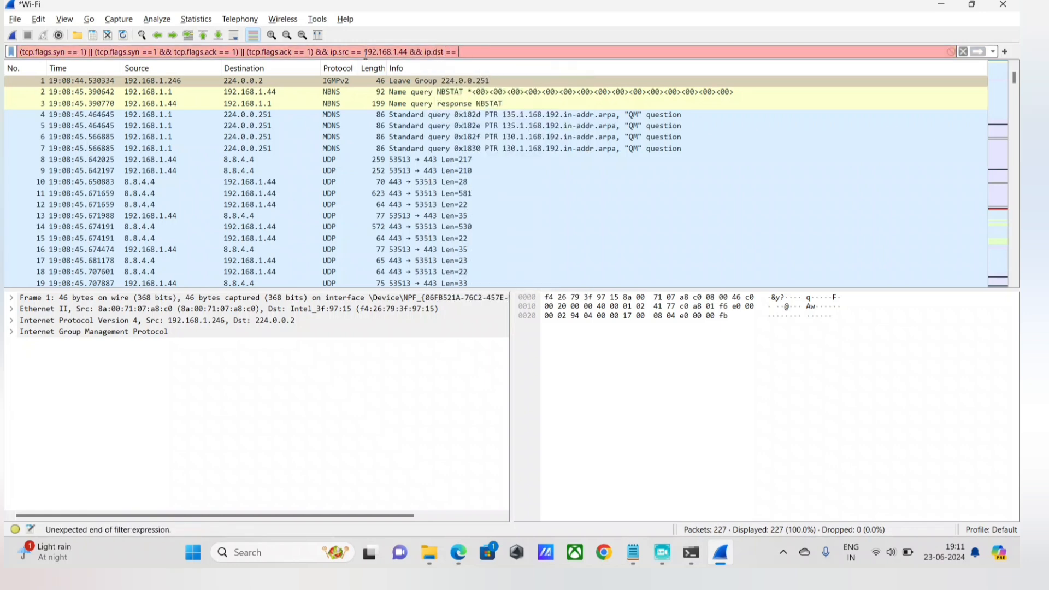
{"action": "key", "text": "alt+Tab"}
{"action": "double_click", "coordinate": [272, 237]}
{"action": "left_click_drag", "start_coordinate": [267, 241], "coordinate": [102, 228]}
{"action": "key", "text": "ctrl+c"}
{"action": "key", "text": "alt+Tab"}
{"action": "key", "text": "ctrl+v"}
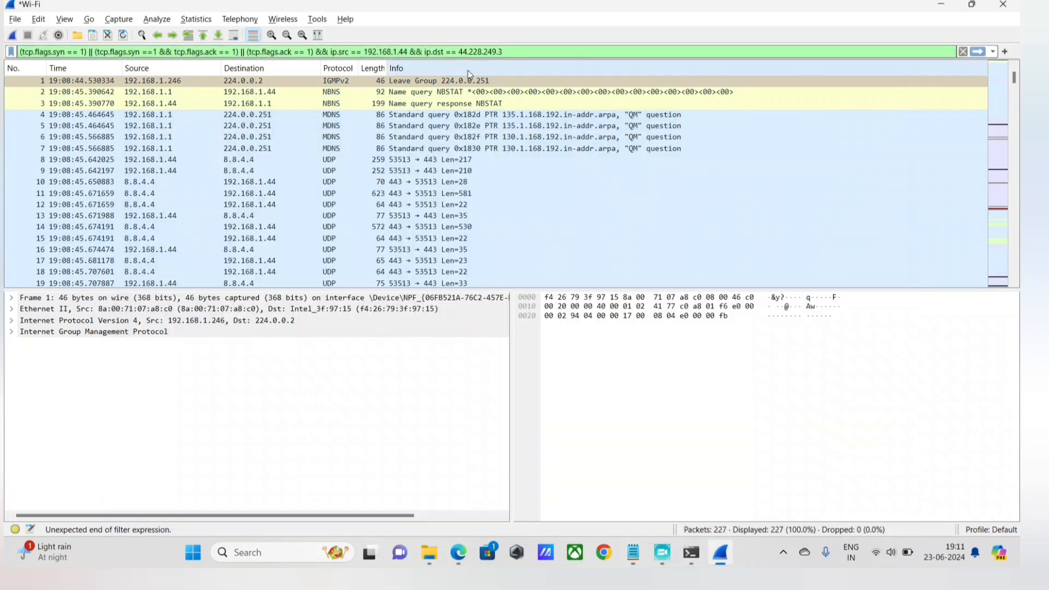
{"action": "key", "text": "Return"}
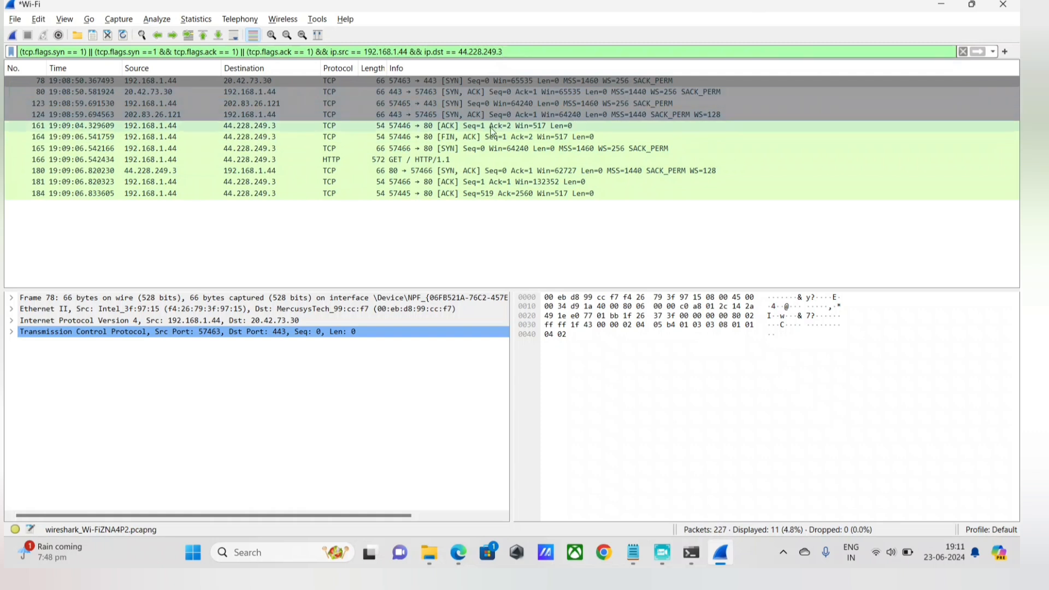
Select the SYN packet from 192.168.1.44 to 44.228.249.3 and check the matching Acunetix test page in Edge.
{"action": "left_click", "coordinate": [160, 151]}
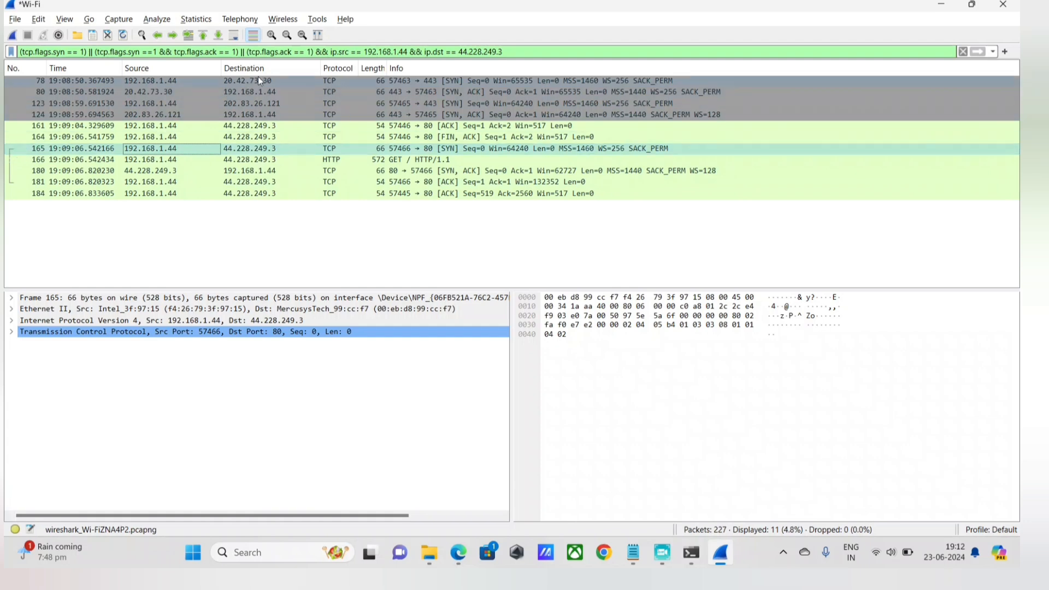
{"action": "left_click", "coordinate": [457, 554]}
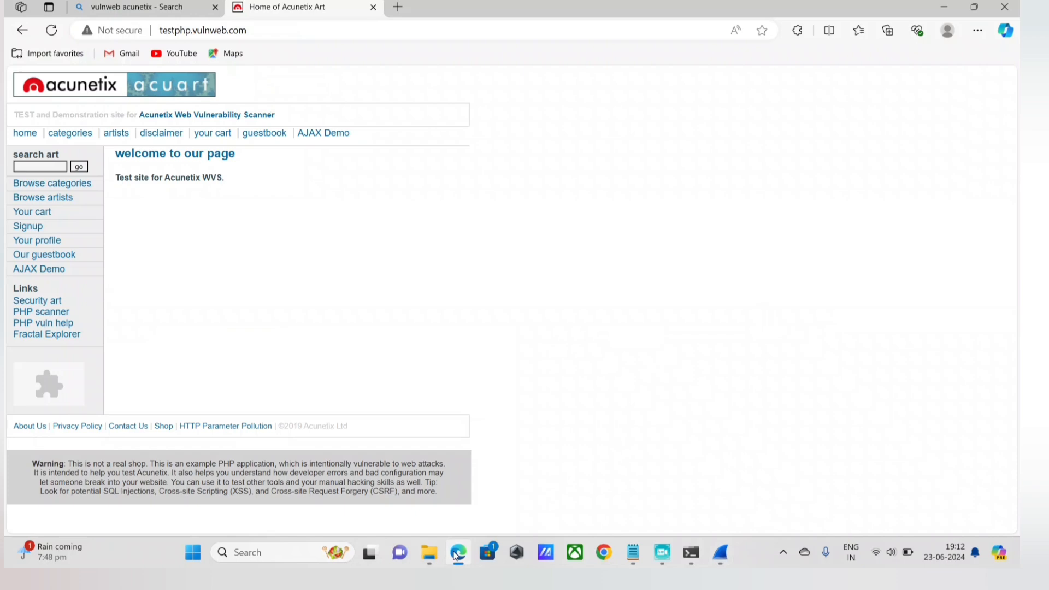
{"action": "left_click", "coordinate": [457, 554]}
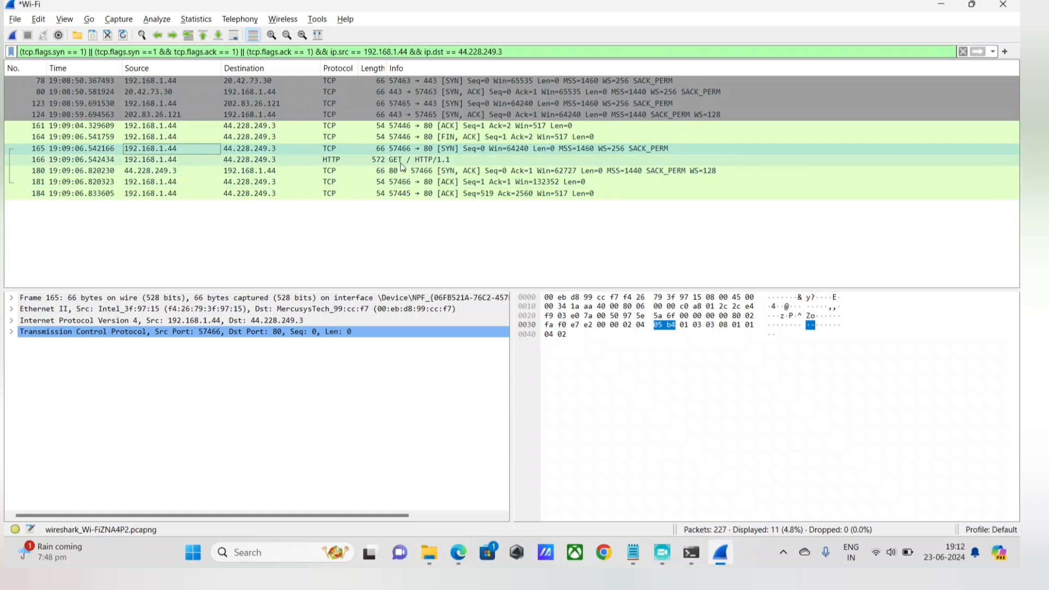
Follow the TCP stream of SYN packet 165 and close the stream window, leaving only that conversation filtered.
{"action": "right_click", "coordinate": [358, 139]}
{"action": "left_click", "coordinate": [333, 149]}
{"action": "right_click", "coordinate": [333, 148]}
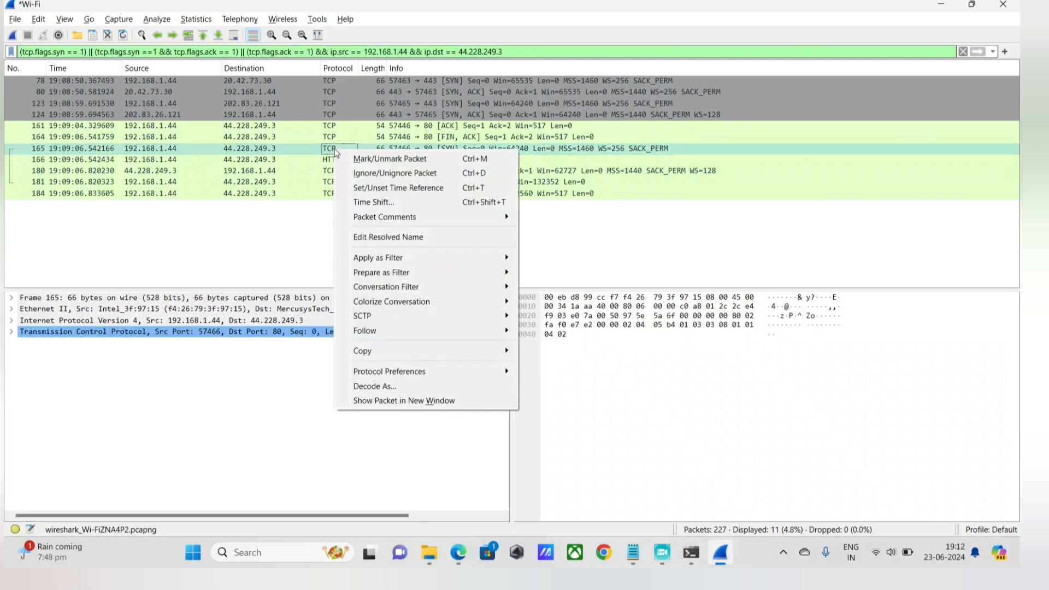
{"action": "mouse_move", "coordinate": [391, 326]}
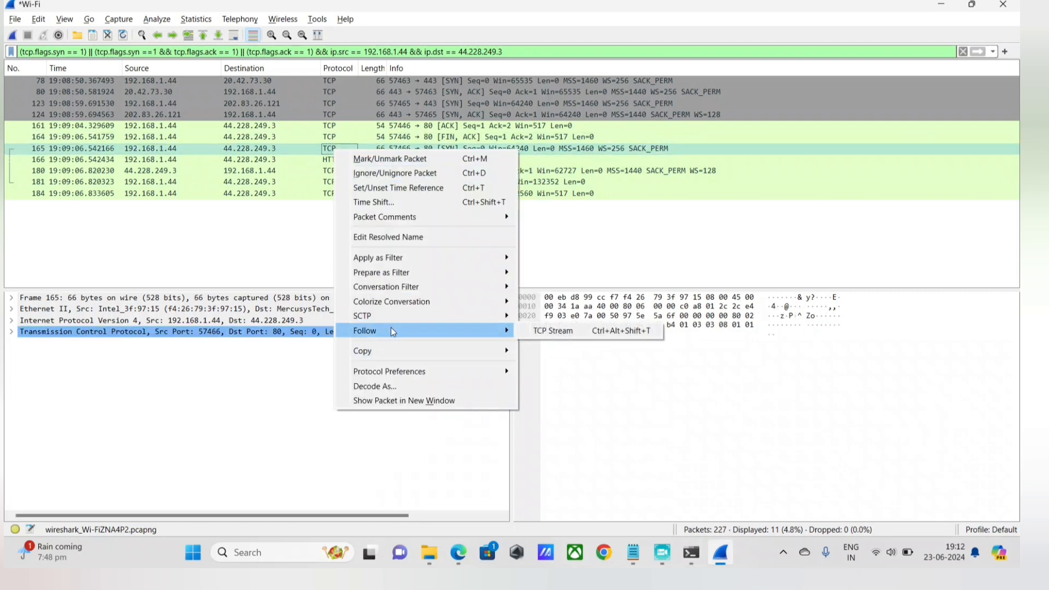
{"action": "left_click", "coordinate": [546, 331]}
{"action": "left_click", "coordinate": [828, 6]}
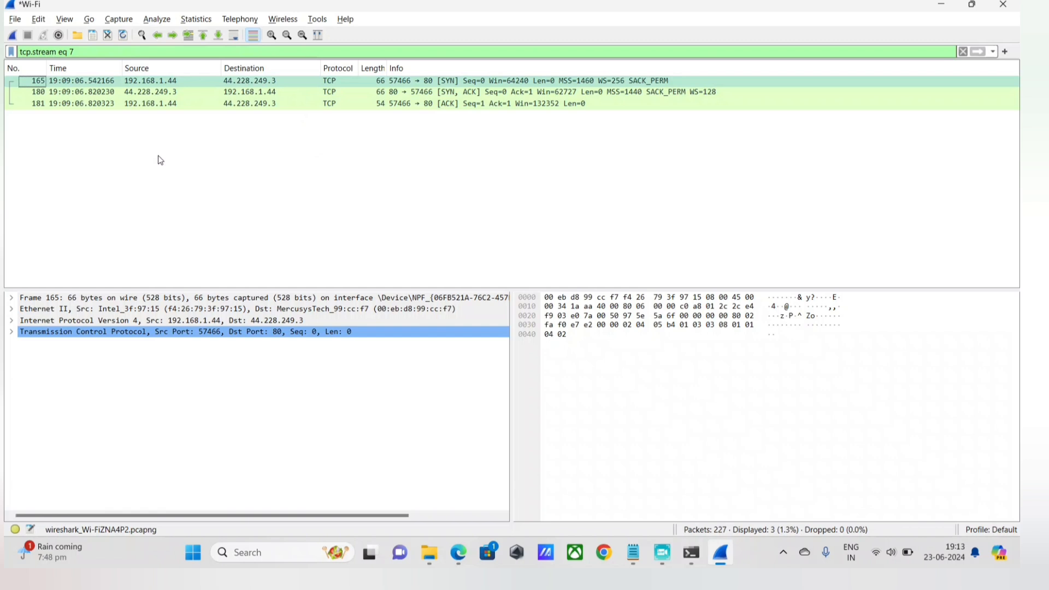
Compare the Acunetix test page in Edge with the isolated handshake packets in Wireshark, and open eicar.txt in Notepad.
{"action": "key", "text": "alt+Tab"}
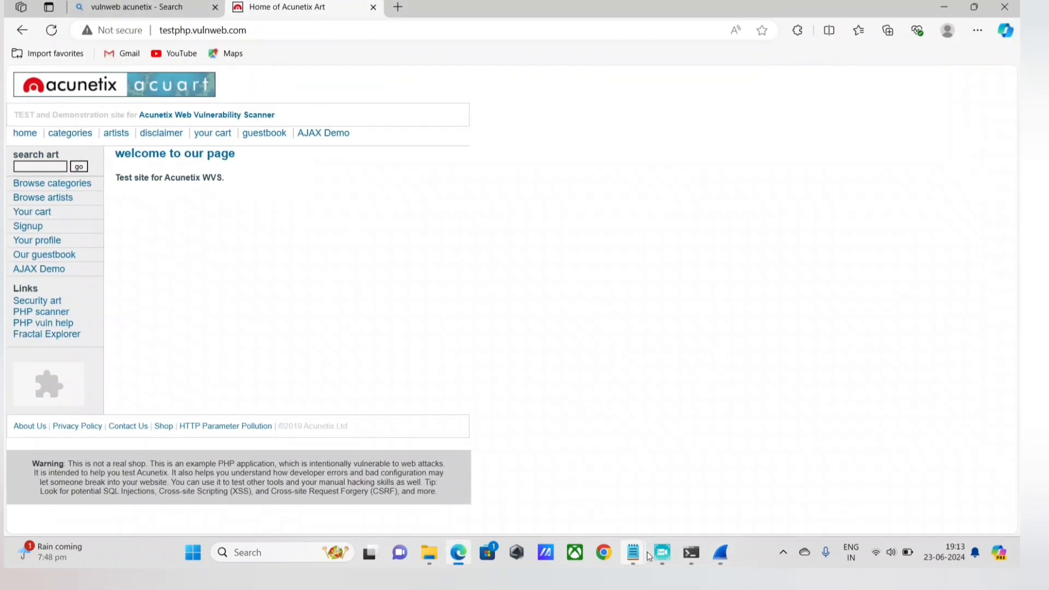
{"action": "left_click", "coordinate": [720, 553]}
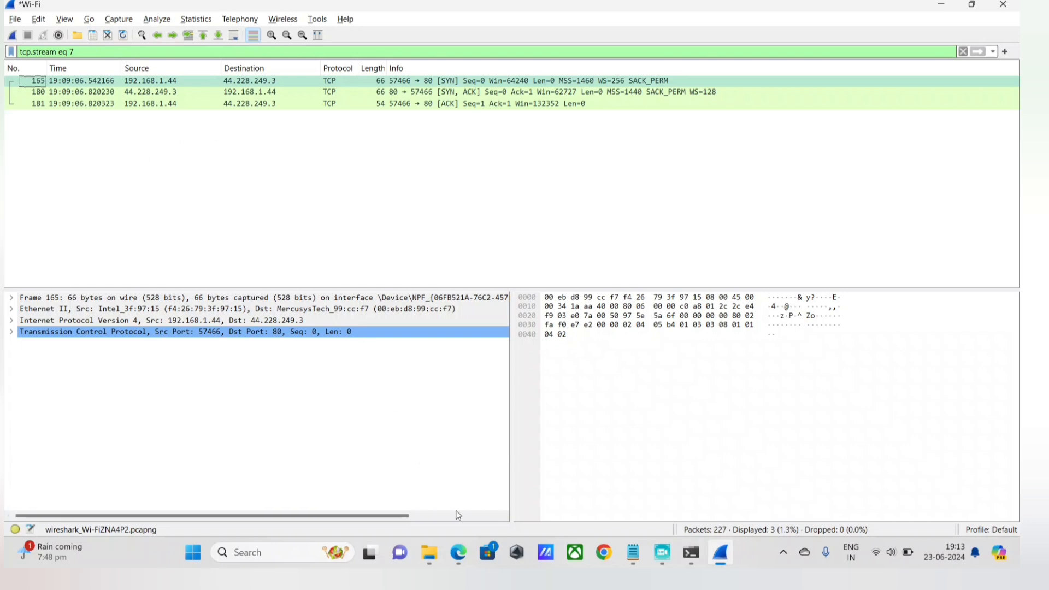
{"action": "left_click", "coordinate": [458, 552]}
{"action": "left_click", "coordinate": [458, 552]}
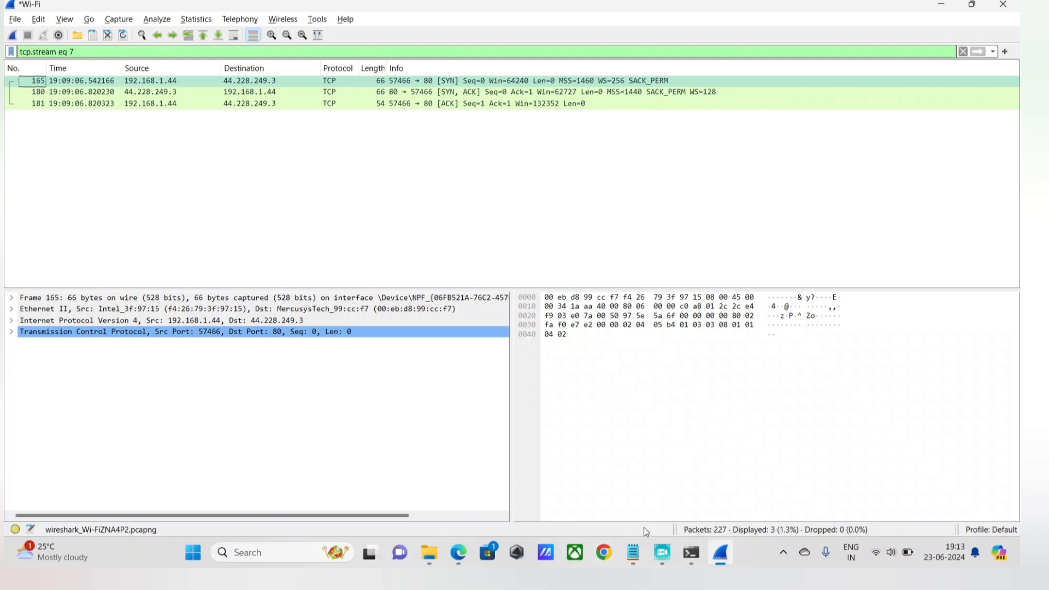
{"action": "left_click", "coordinate": [633, 553]}
{"action": "left_click", "coordinate": [569, 507]}
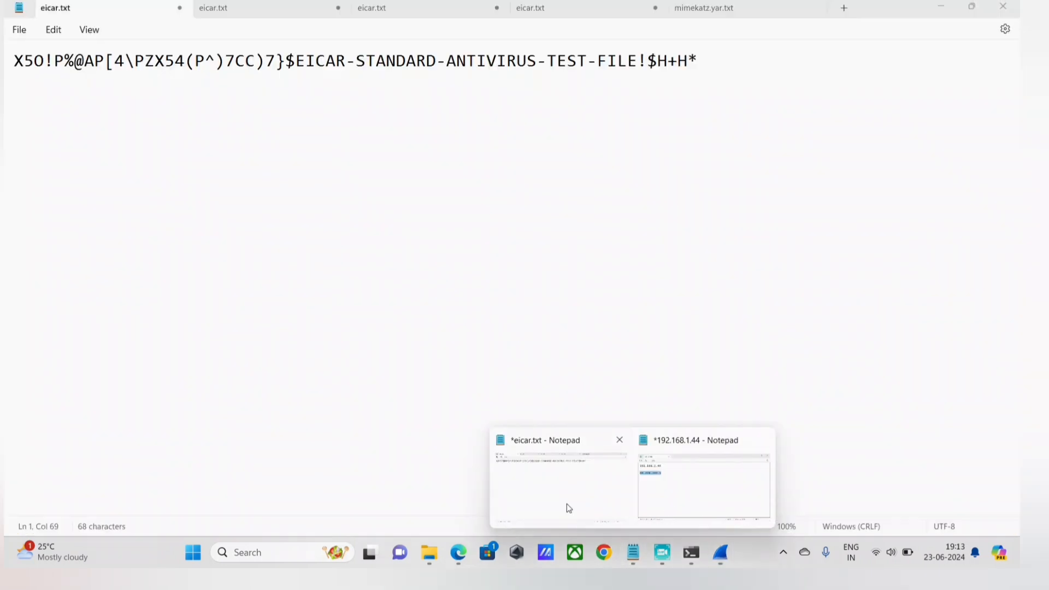
Switch back to Wireshark and clear the tcp.stream eq 7 display filter.
{"action": "left_click", "coordinate": [721, 555]}
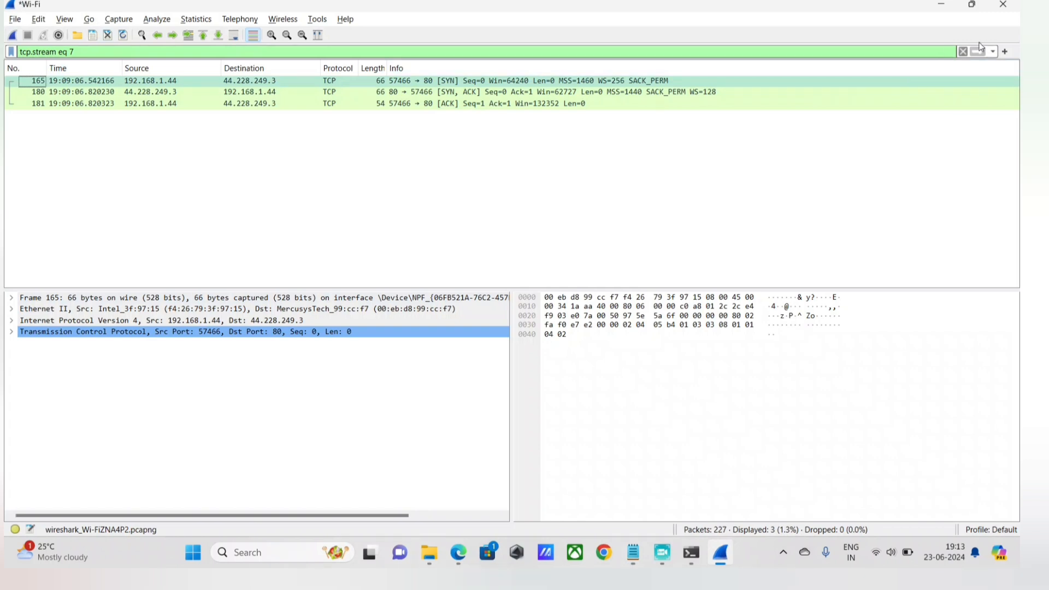
{"action": "left_click", "coordinate": [960, 51]}
{"action": "left_click", "coordinate": [962, 51]}
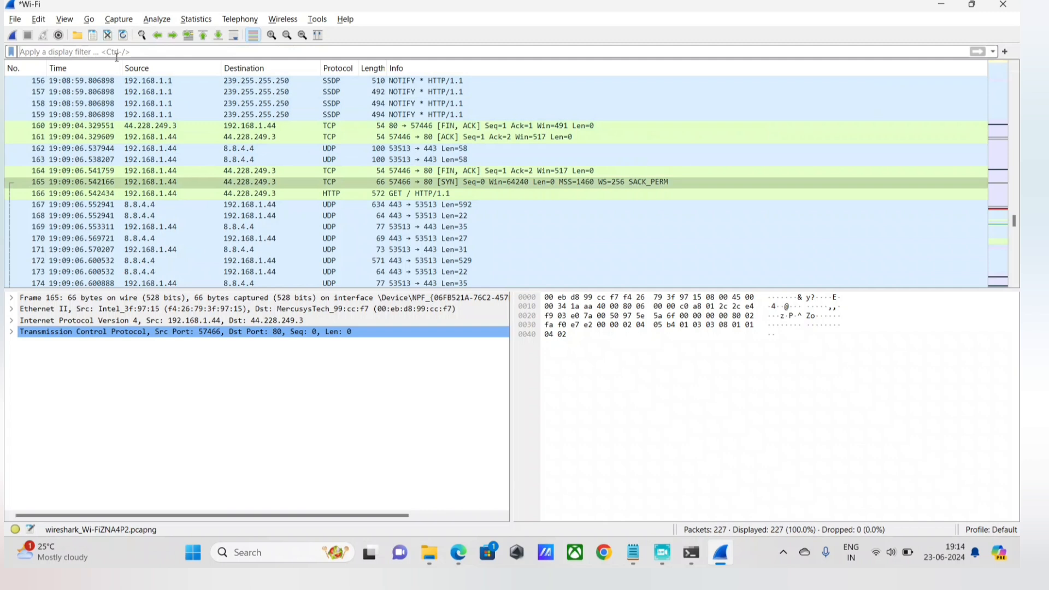
{"action": "type", "text": "tcp."}
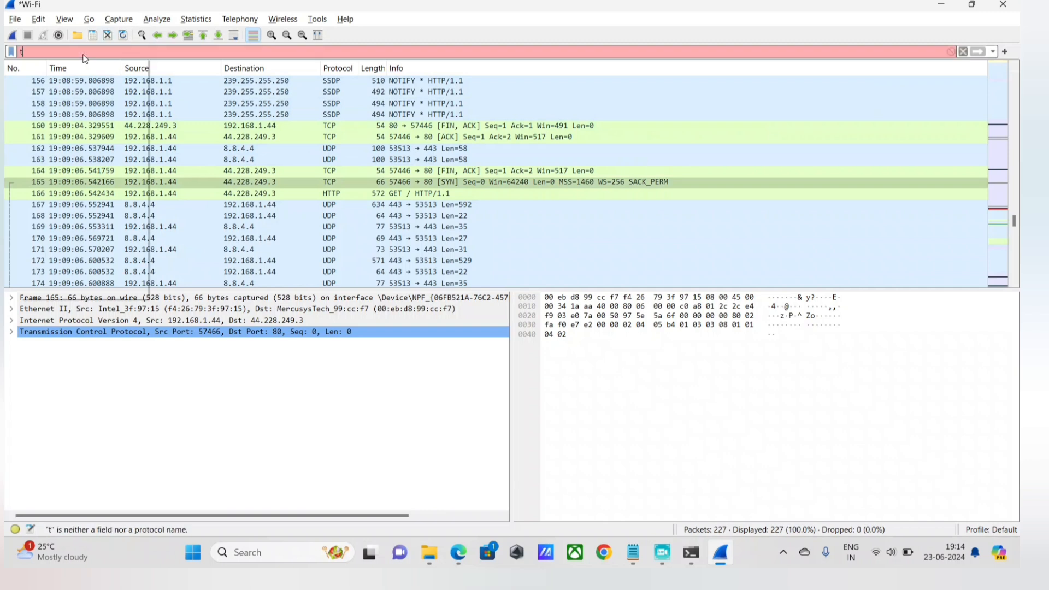
{"action": "key", "text": "BackSpace"}
{"action": "key", "text": "BackSpace"}
{"action": "key", "text": "BackSpace"}
{"action": "key", "text": "BackSpace"}
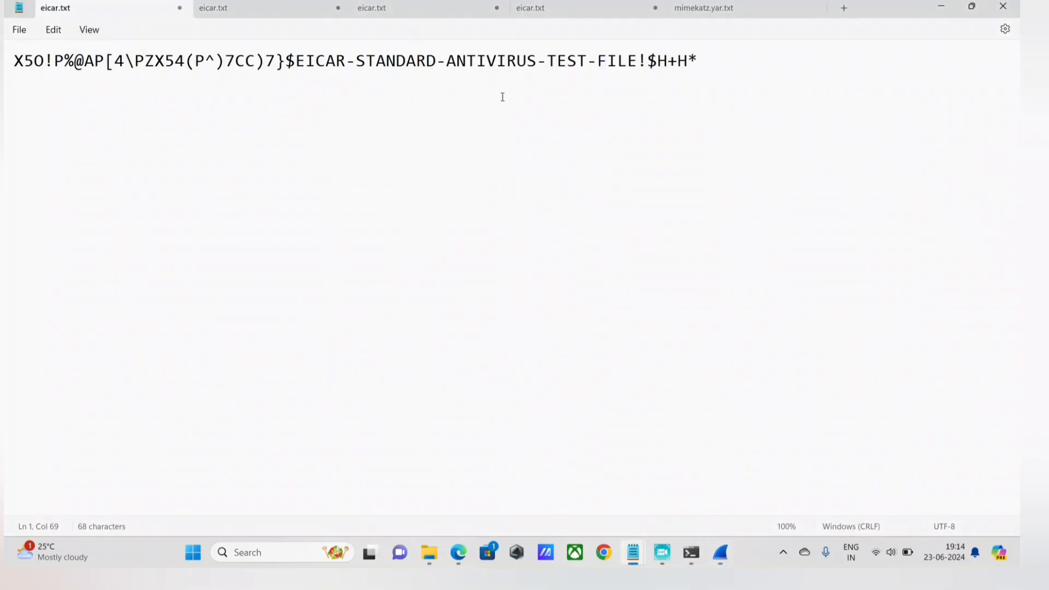
Replace the whole text of eicar.txt in Notepad with the copied address 44.228.249.3 and return to Wireshark.
{"action": "key", "text": "ctrl+a"}
{"action": "key", "text": "ctrl+v"}
{"action": "key", "text": "ctrl+a"}
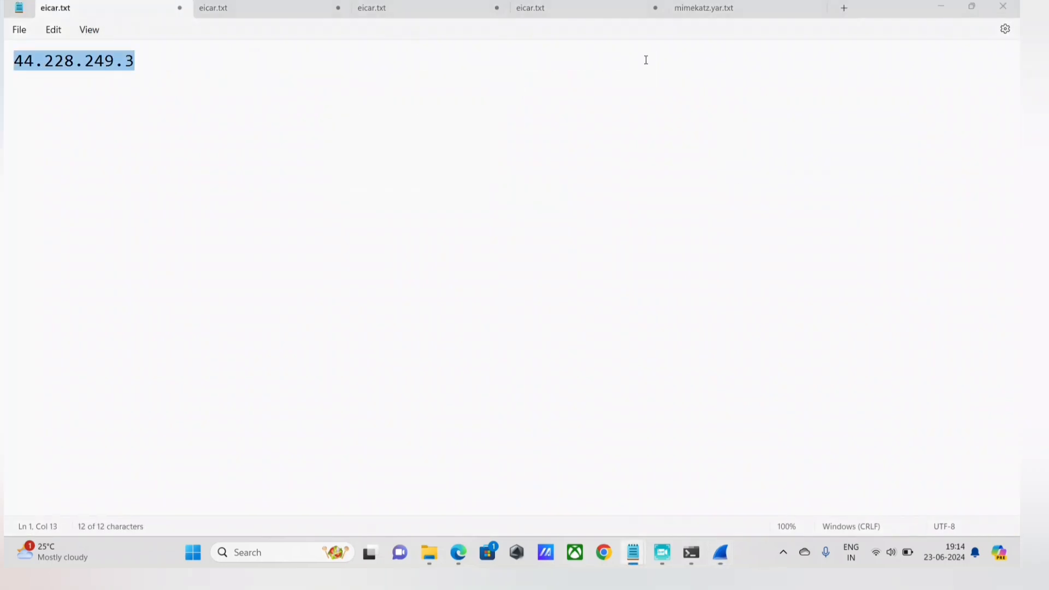
{"action": "key", "text": "alt+Tab"}
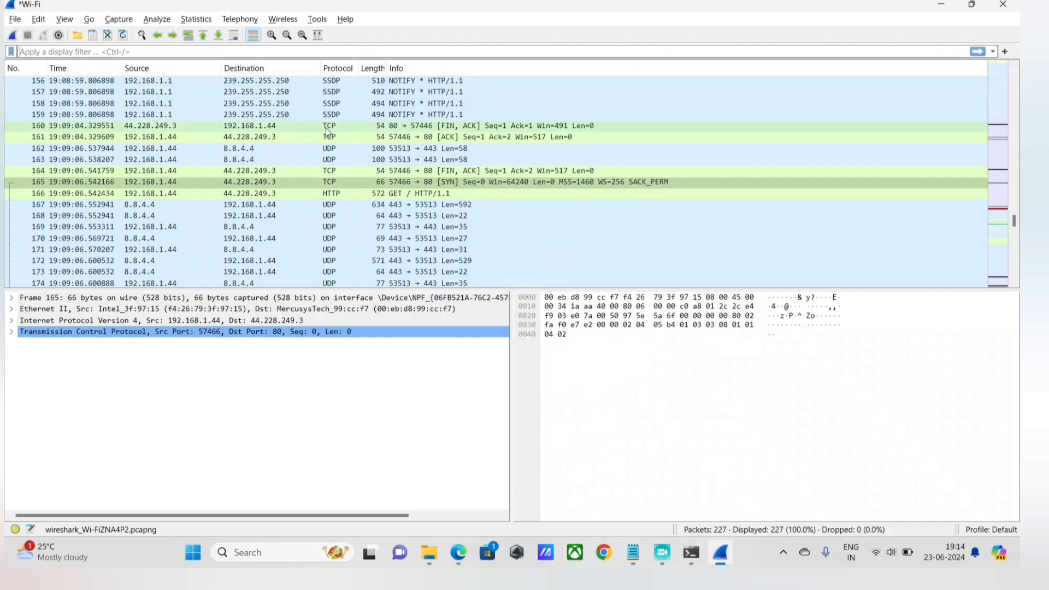
{"action": "type", "text": "tcp."}
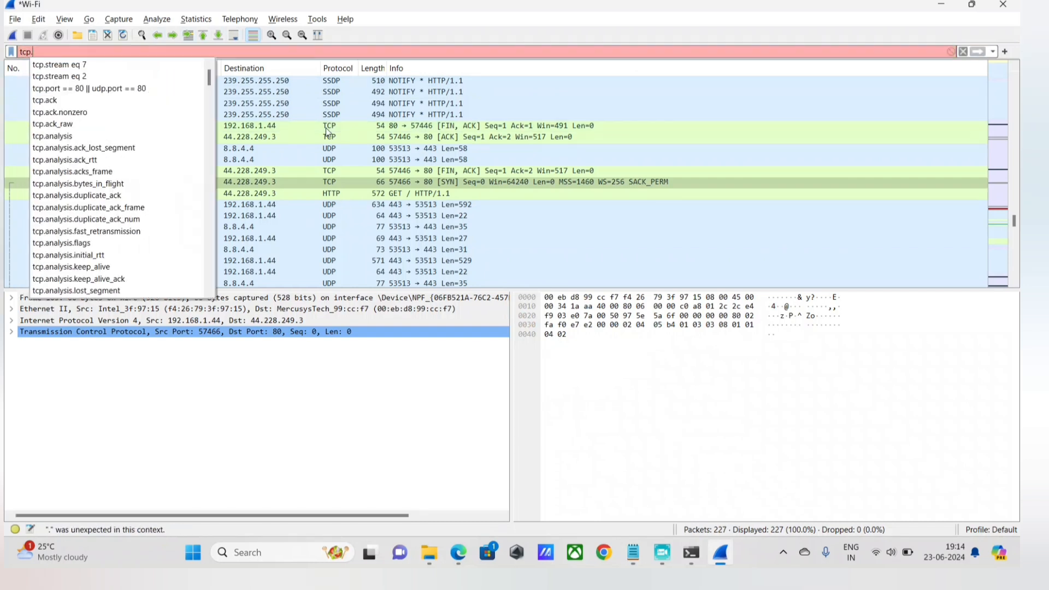
{"action": "type", "text": "flags"}
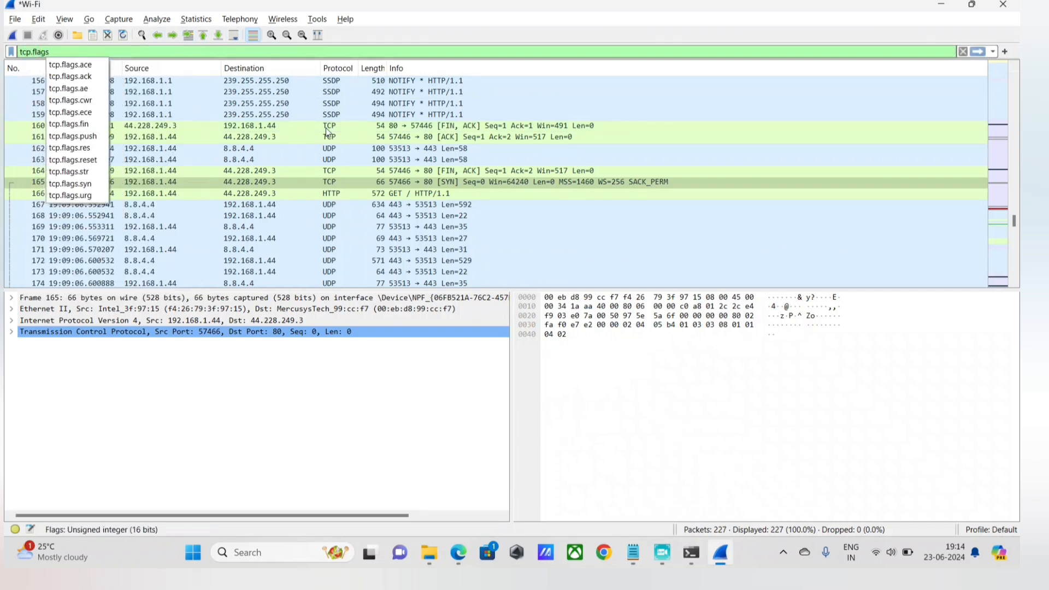
{"action": "type", "text": ".syn"}
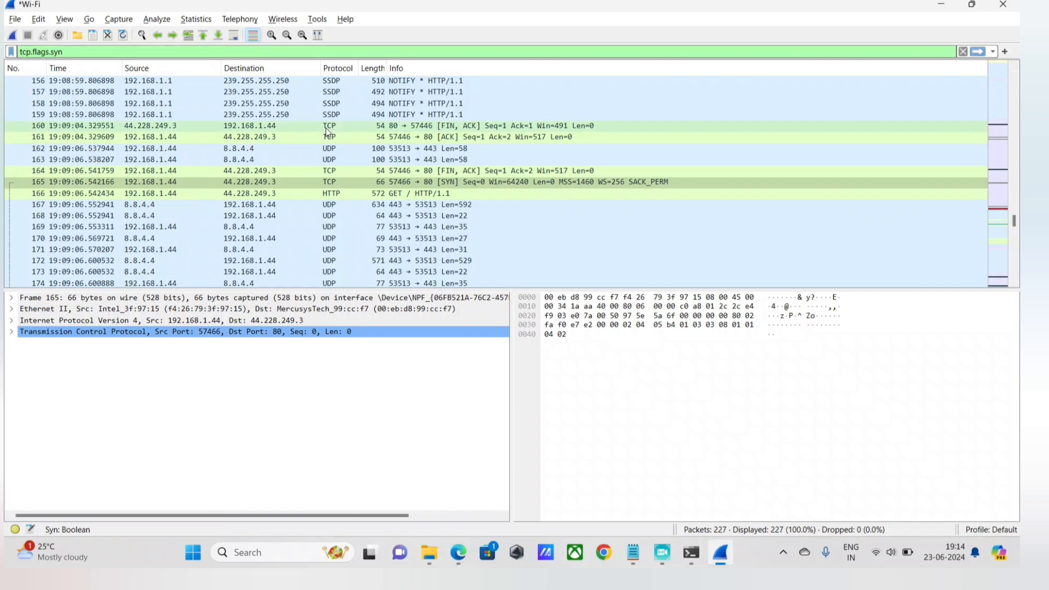
{"action": "type", "text": " =="}
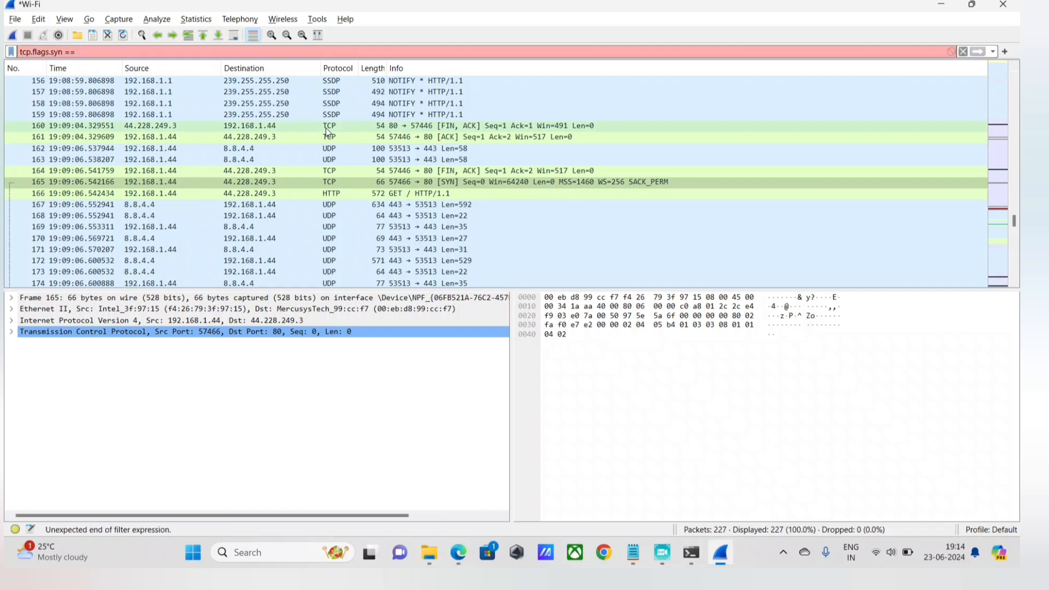
{"action": "key", "text": "ctrl+a"}
{"action": "key", "text": "BackSpace"}
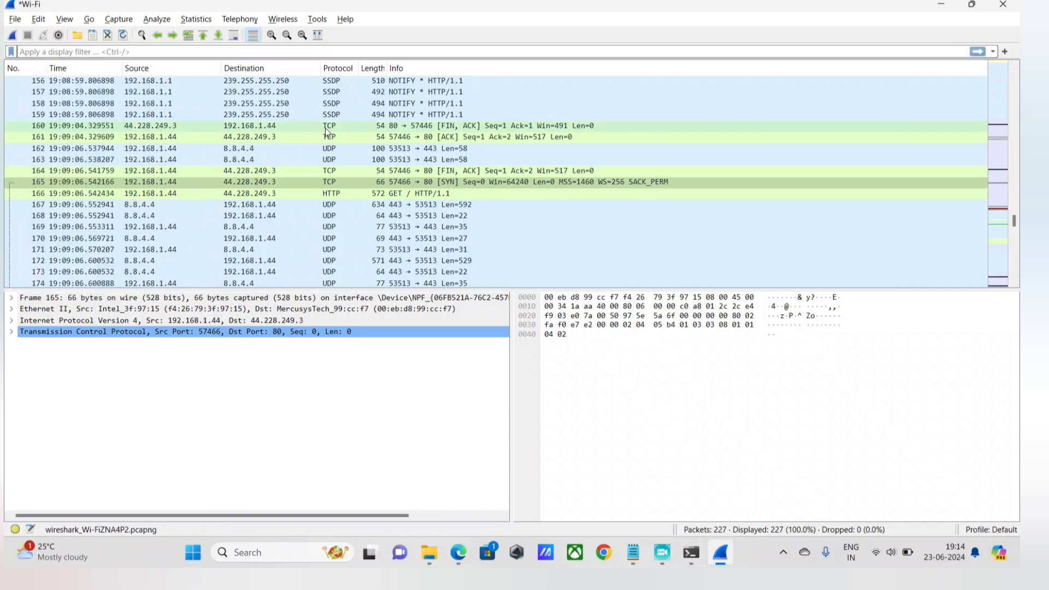
Begin a new display filter with the SYN condition (tcp.flags.syn == 1).
{"action": "type", "text": "(tcp"}
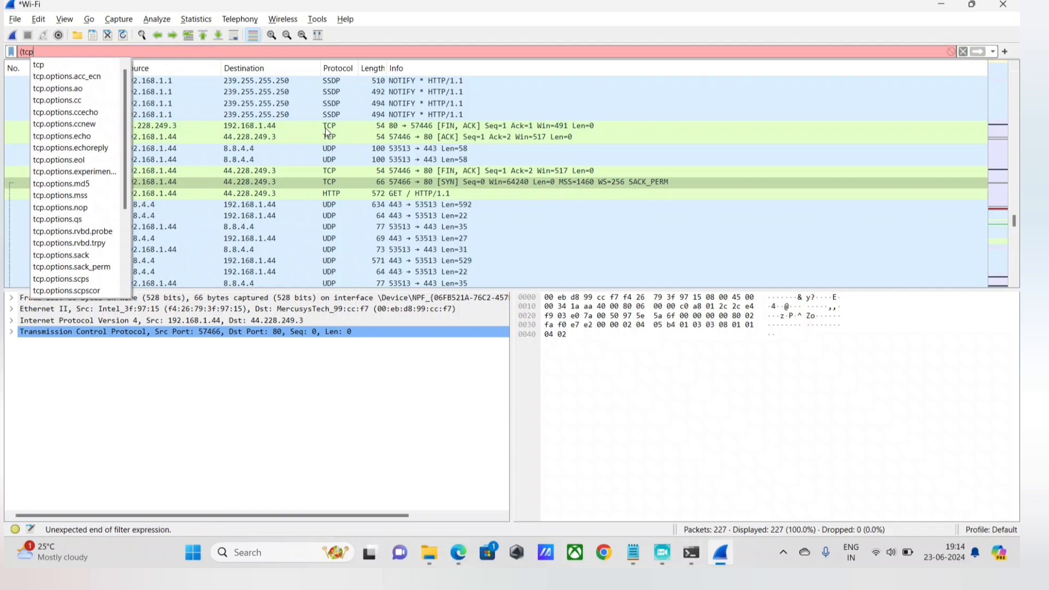
{"action": "type", "text": ".flags."}
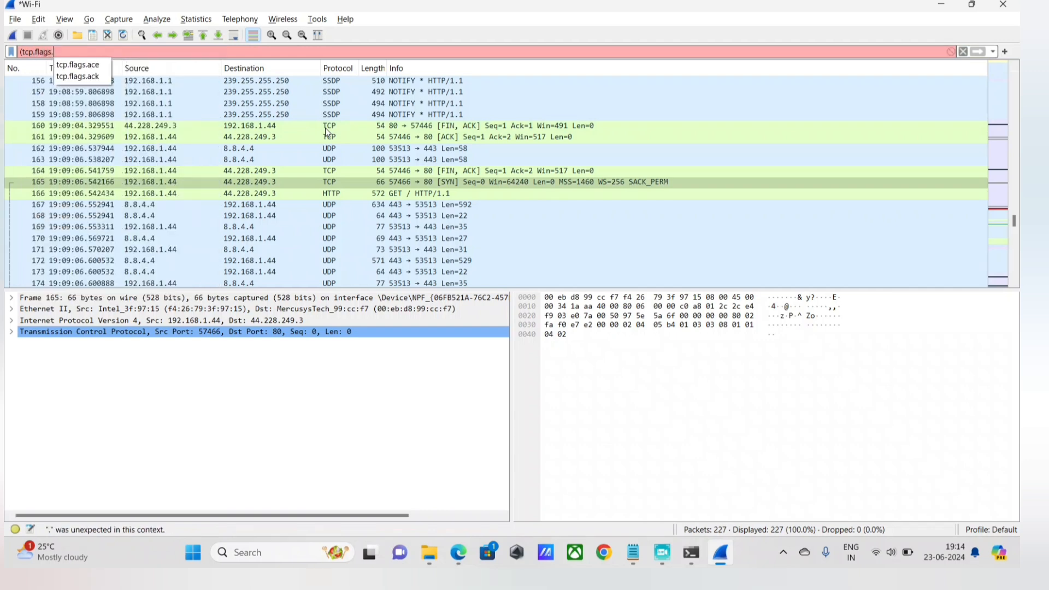
{"action": "type", "text": "syn == 1)"}
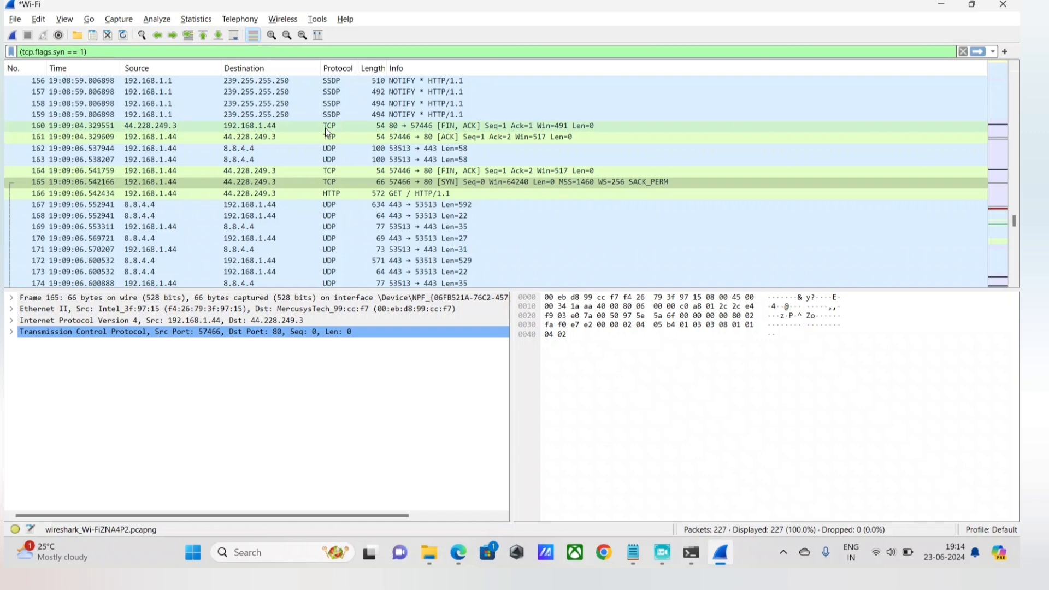
{"action": "type", "text": " ||"}
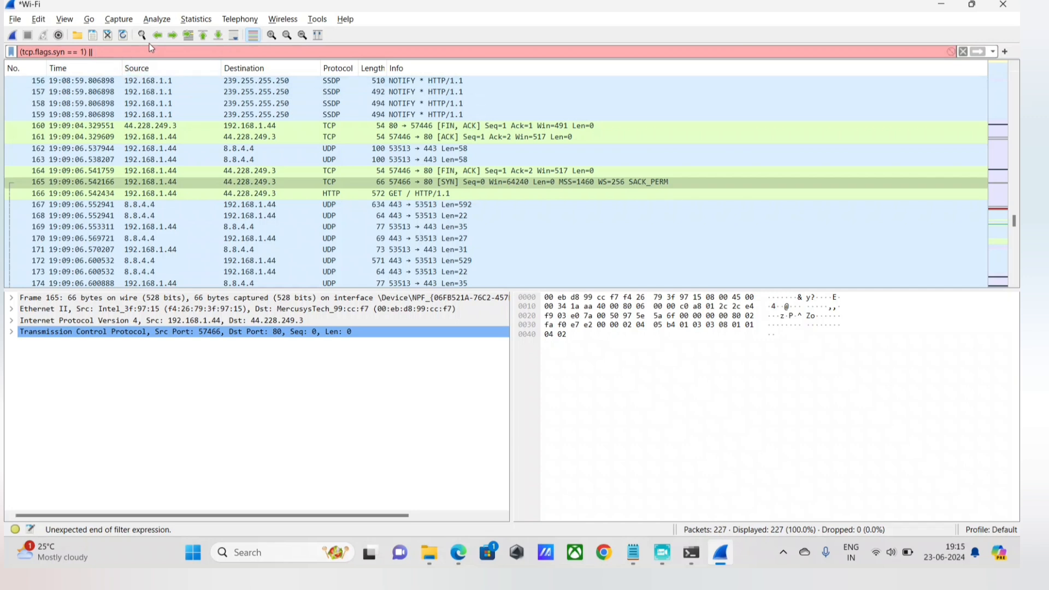
Extend the display filter with the SYN-ACK alternative || (tcp.flags.syn == 1 && tcp.flags.ack == 1).
{"action": "type", "text": "t"}
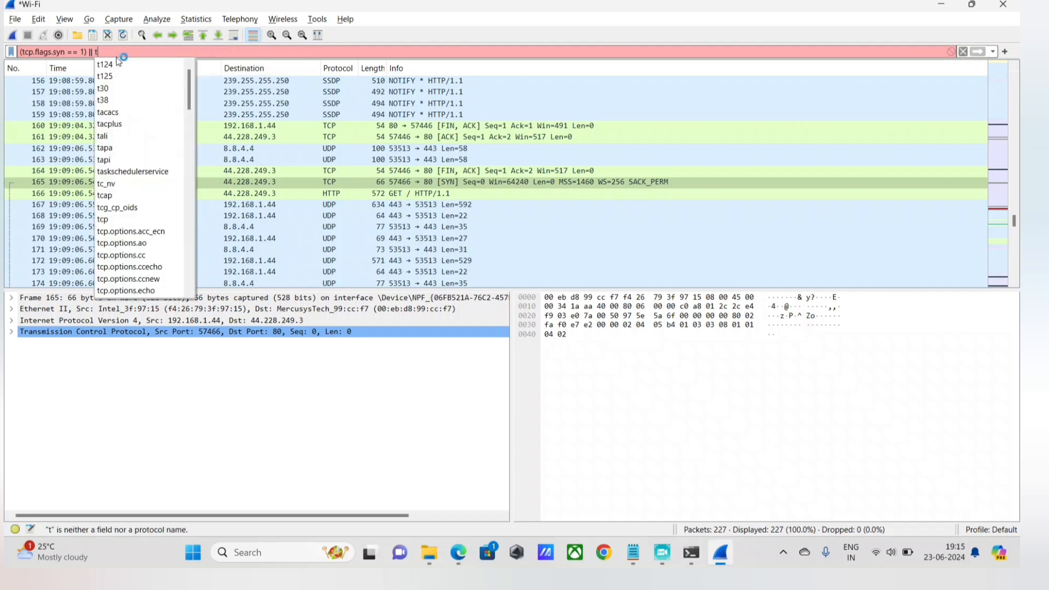
{"action": "key", "text": "BackSpace"}
{"action": "type", "text": "(tcp."}
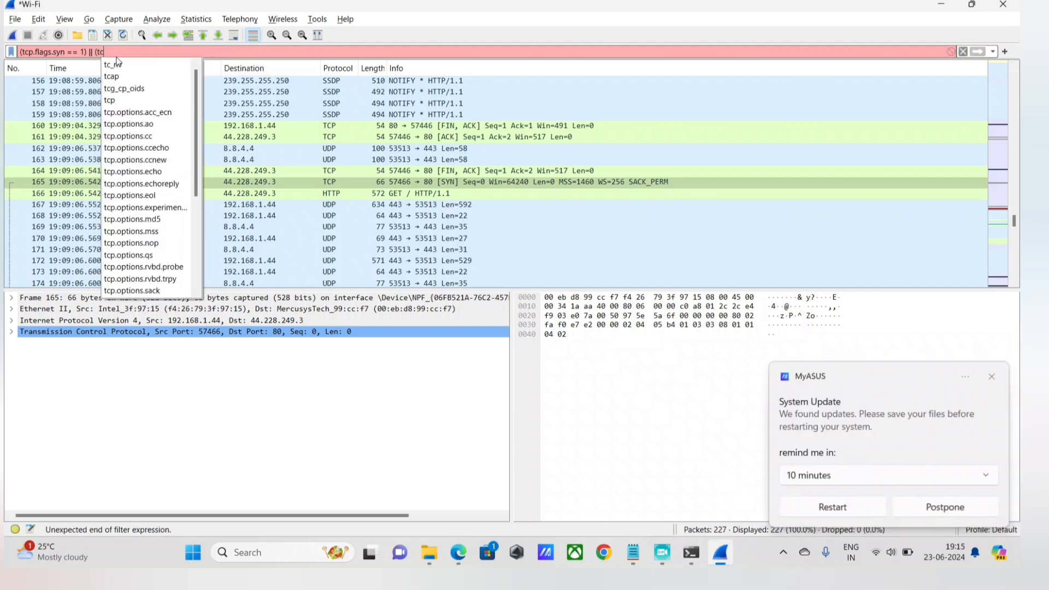
{"action": "type", "text": "flags.syn"}
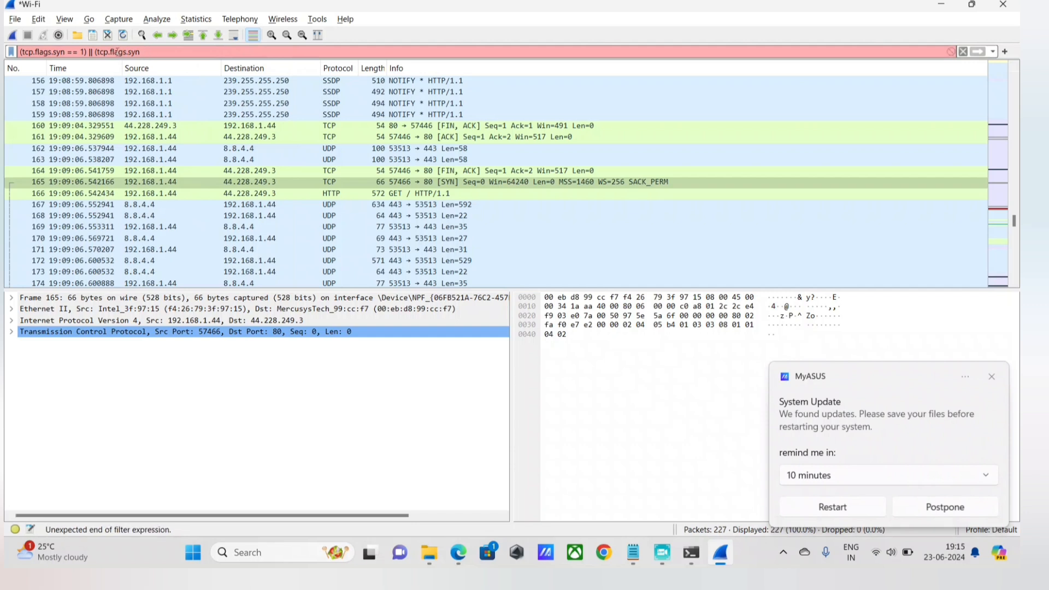
{"action": "type", "text": " == 1) || (tcp.flags.syn == 1 && t"}
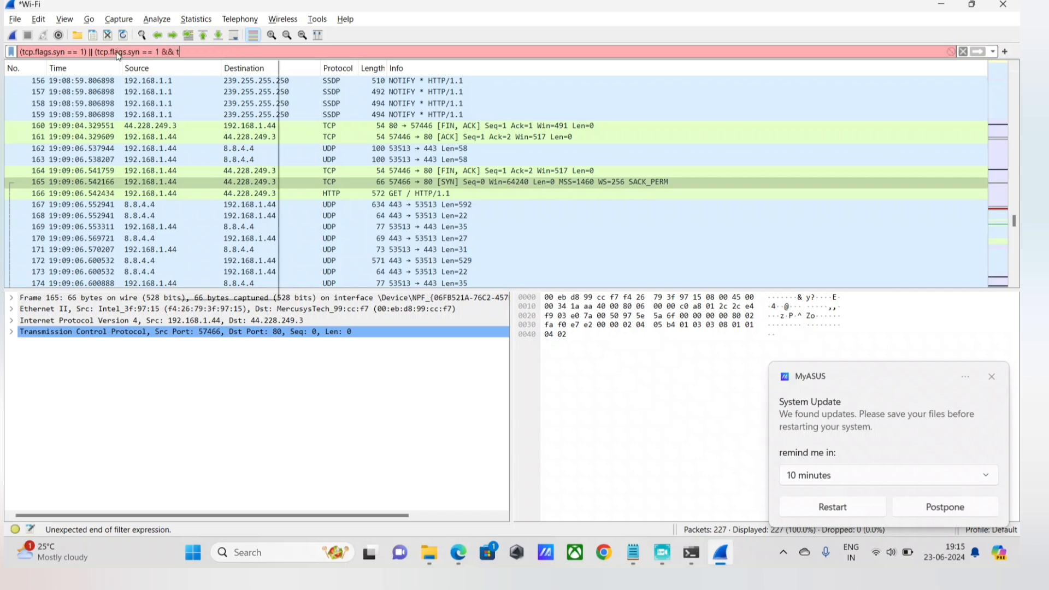
{"action": "type", "text": "cp.flags.ack"}
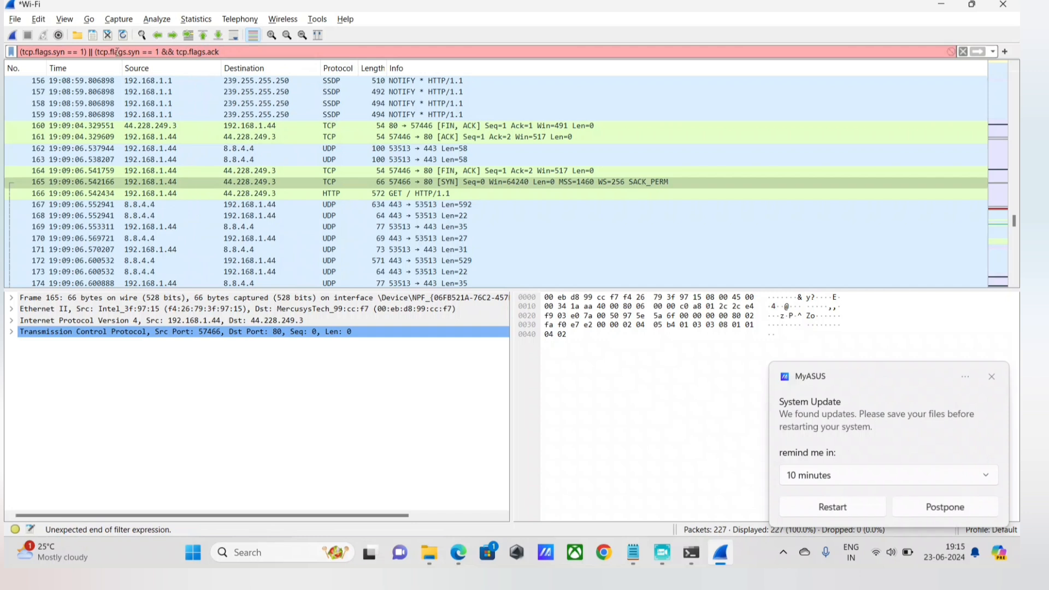
{"action": "type", "text": " == 1)"}
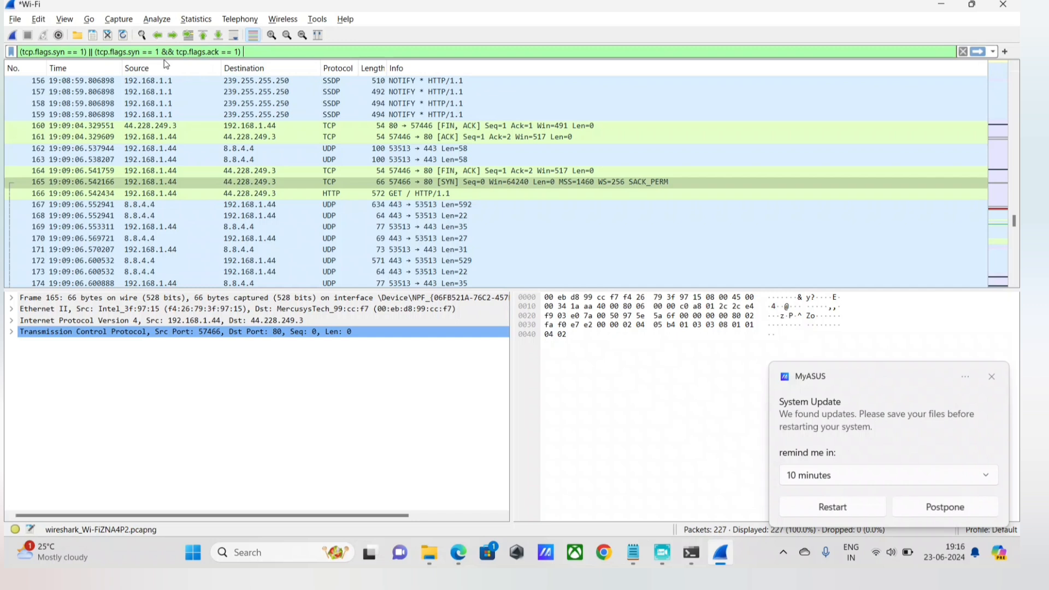
Add the ACK alternative || (tcp.flags.ack == 1) to the end of the display filter.
{"action": "type", "text": "||"}
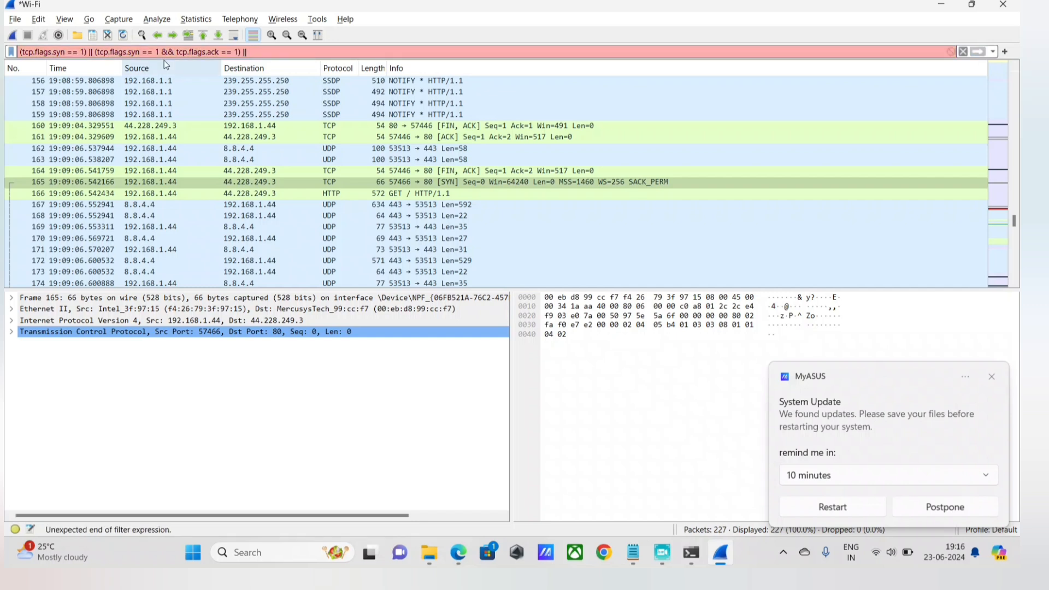
{"action": "type", "text": " (tcp."}
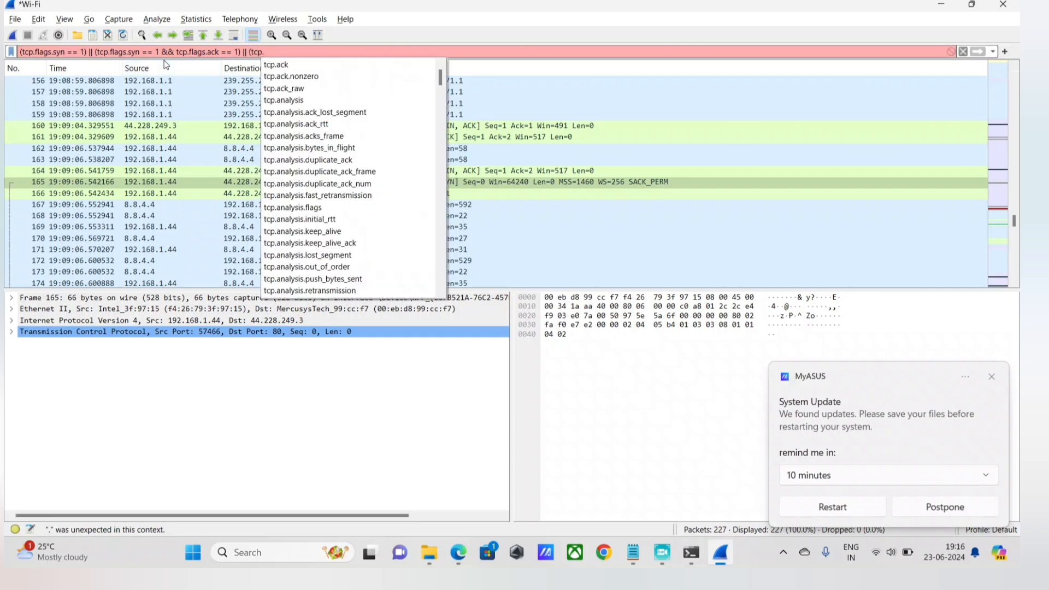
{"action": "type", "text": "flags."}
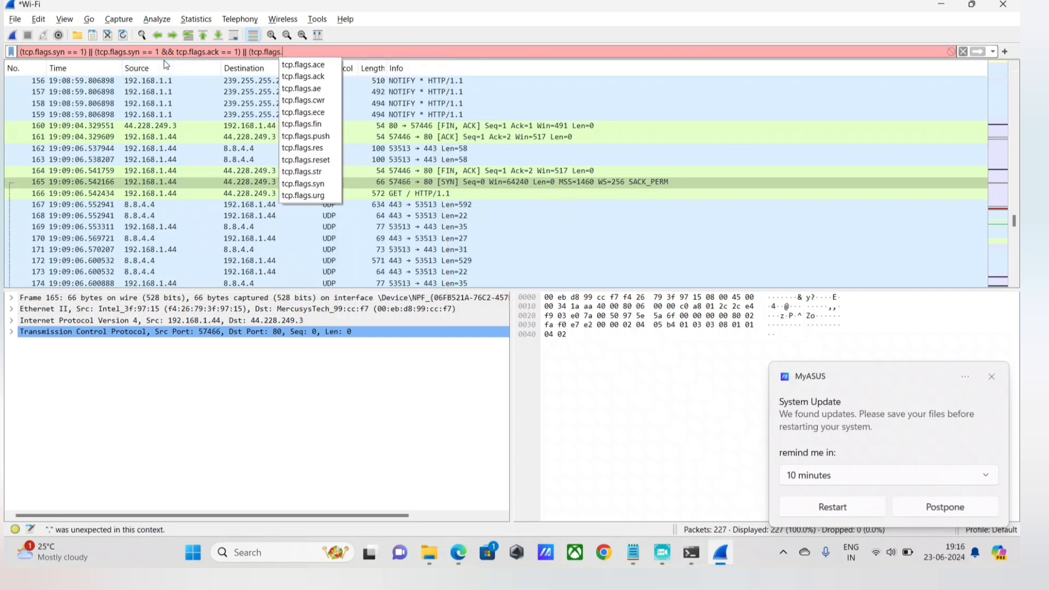
{"action": "type", "text": "ack"}
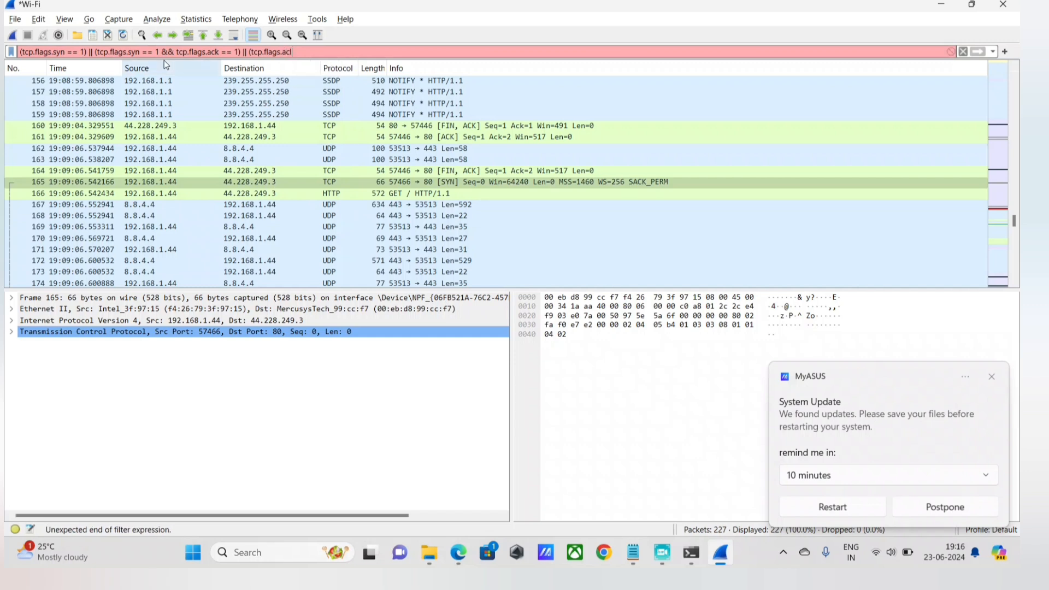
{"action": "key", "text": "BackSpace"}
{"action": "type", "text": "k ="}
{"action": "type", "text": "= 1)"}
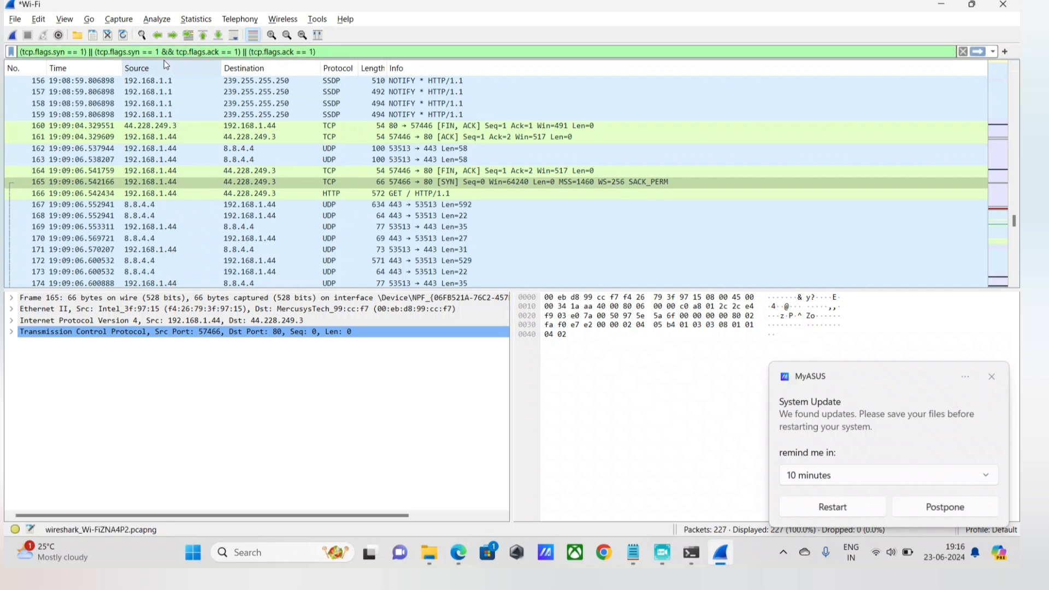
Append && ip.src == 192.168.1.44 to the display filter, taking the source address from the Notepad note.
{"action": "type", "text": "&"}
{"action": "type", "text": "&"}
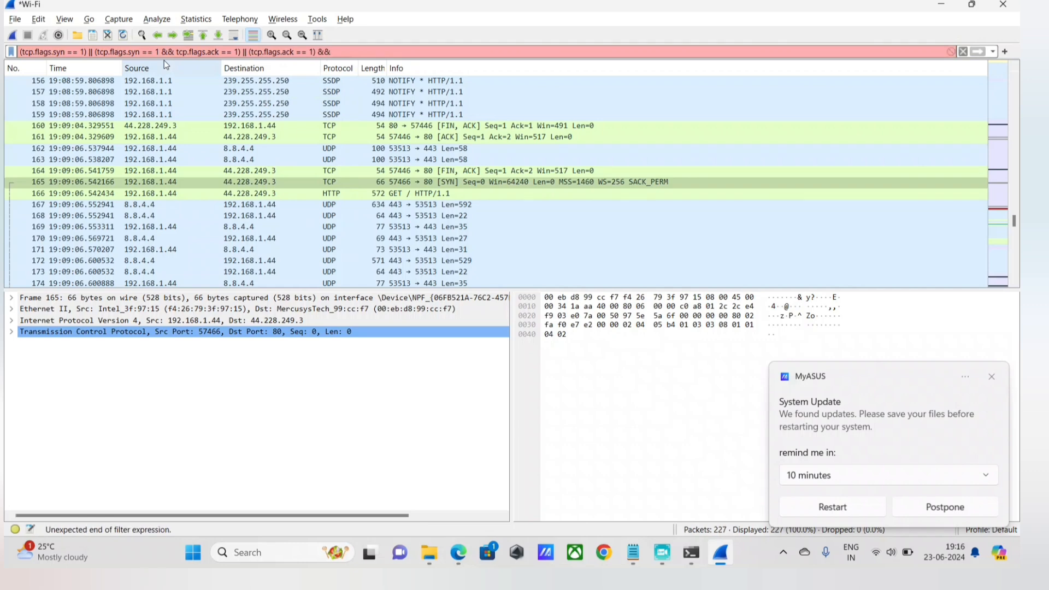
{"action": "type", "text": " ip."}
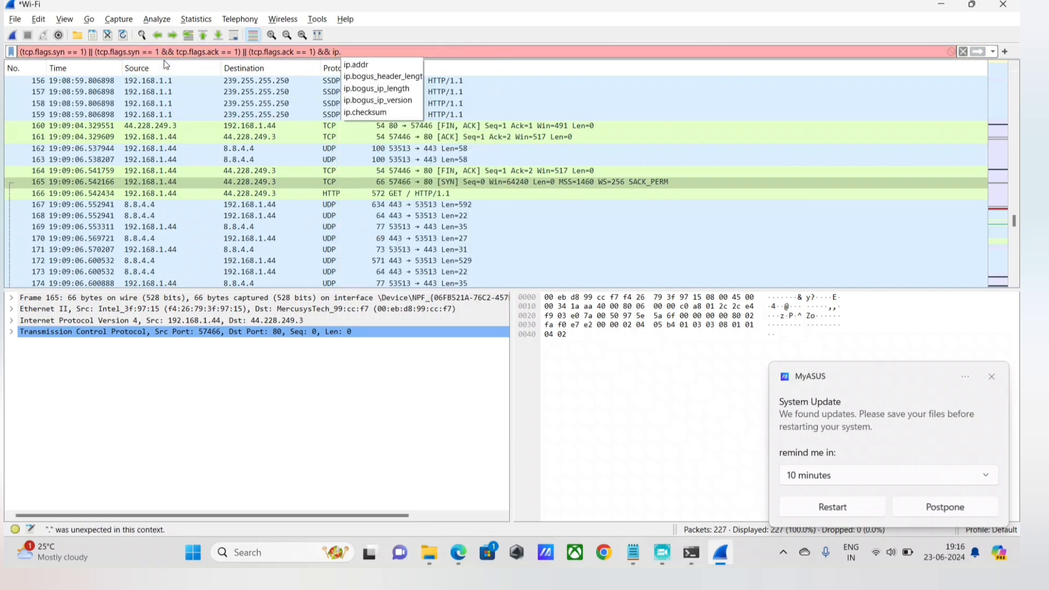
{"action": "type", "text": "src =="}
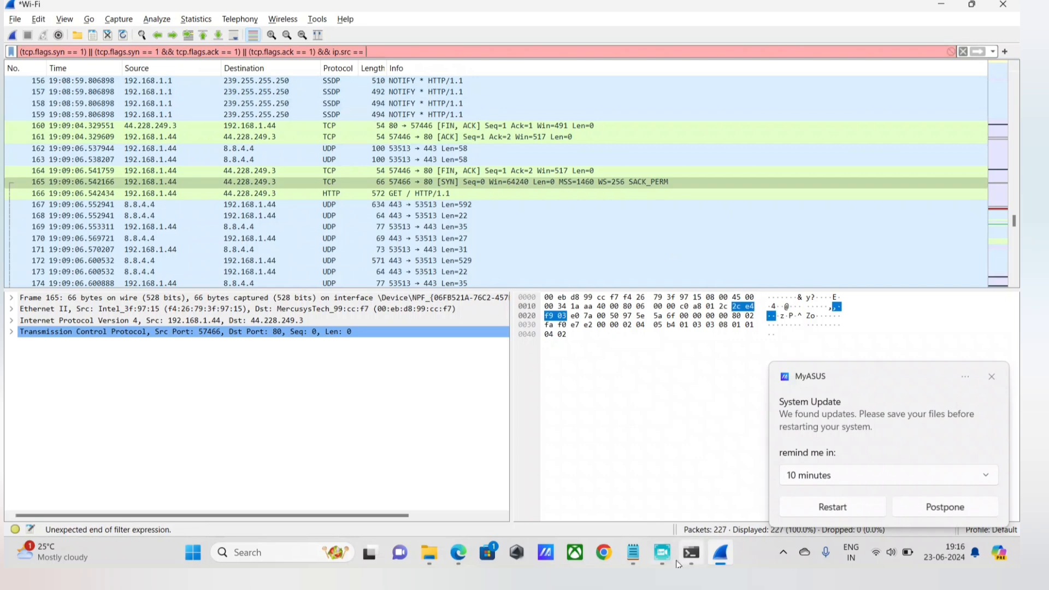
{"action": "left_click", "coordinate": [638, 561]}
{"action": "left_click", "coordinate": [644, 494]}
{"action": "left_click_drag", "start_coordinate": [287, 201], "coordinate": [32, 191]}
{"action": "key", "text": "ctrl+c"}
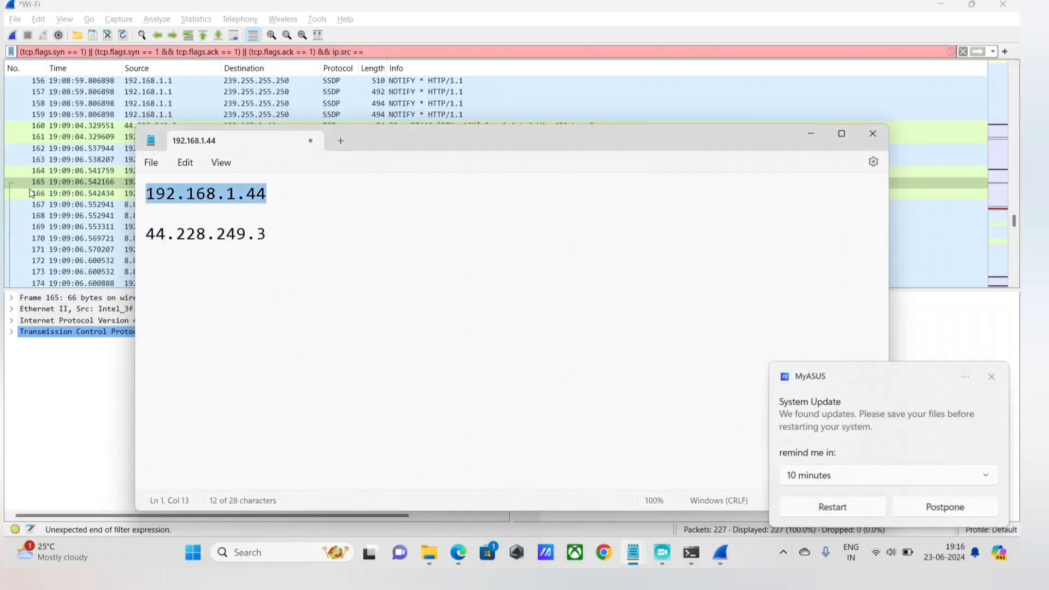
{"action": "left_click", "coordinate": [385, 53]}
{"action": "key", "text": "ctrl+v"}
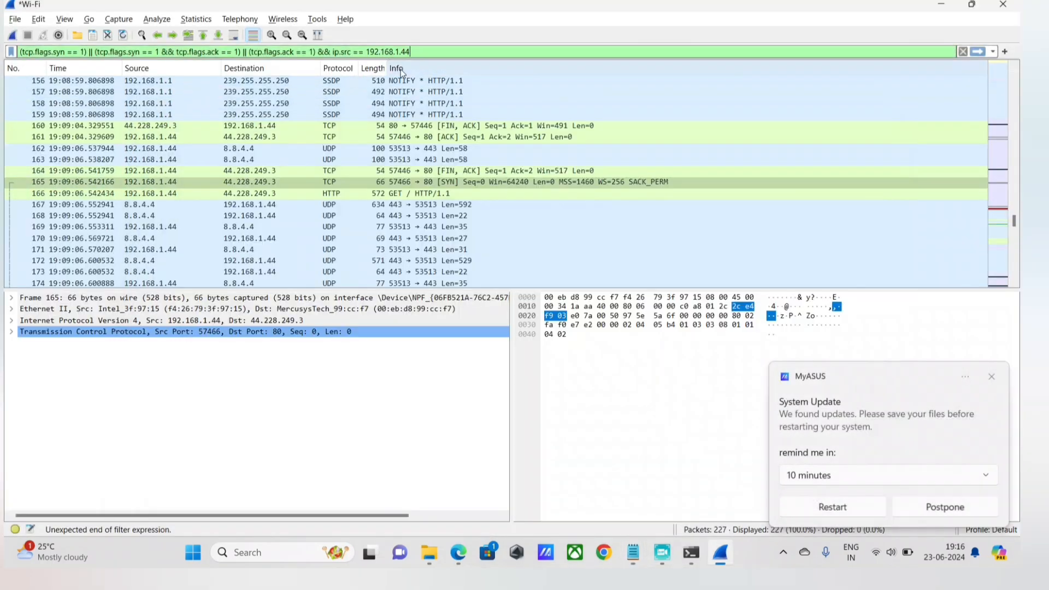
Append && ip.dst == 44.228.249.3 using the second address in the Notepad note, and apply the completed display filter.
{"action": "type", "text": "&&"}
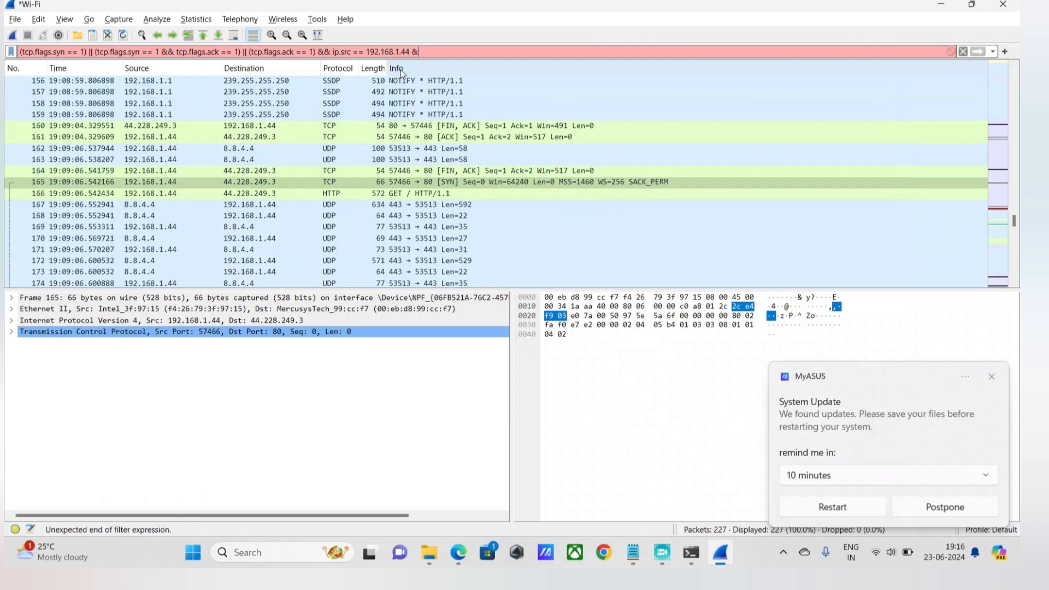
{"action": "type", "text": " ip.s"}
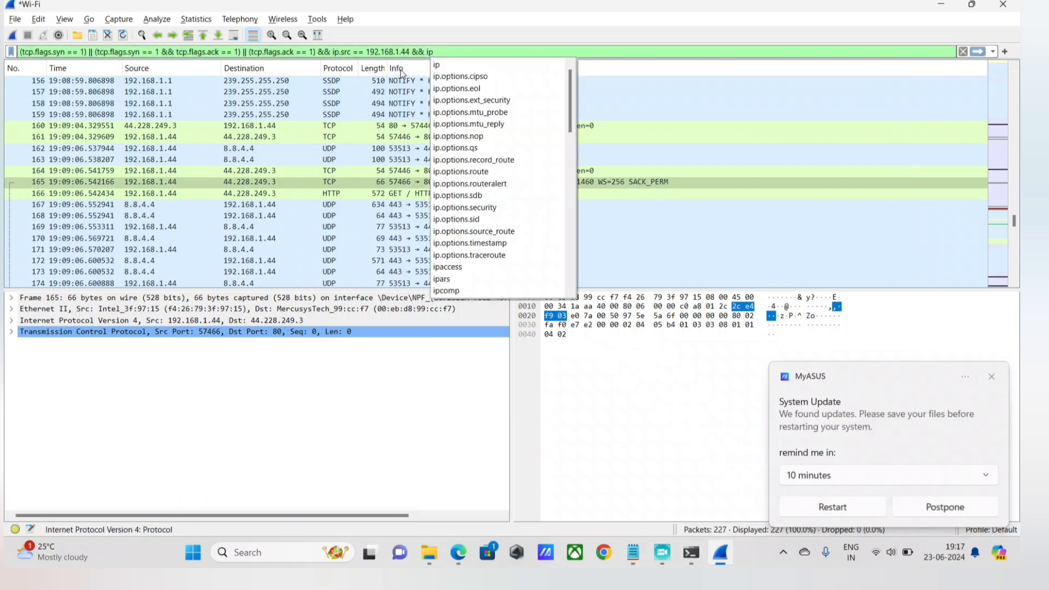
{"action": "key", "text": "BackSpace"}
{"action": "type", "text": "dst =="}
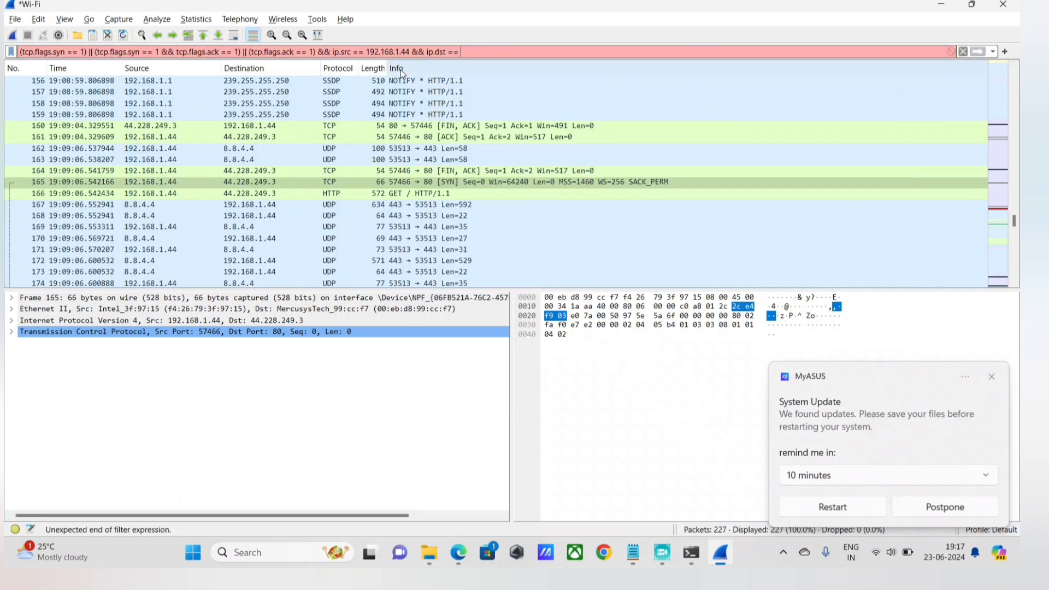
{"action": "key", "text": "alt+Tab"}
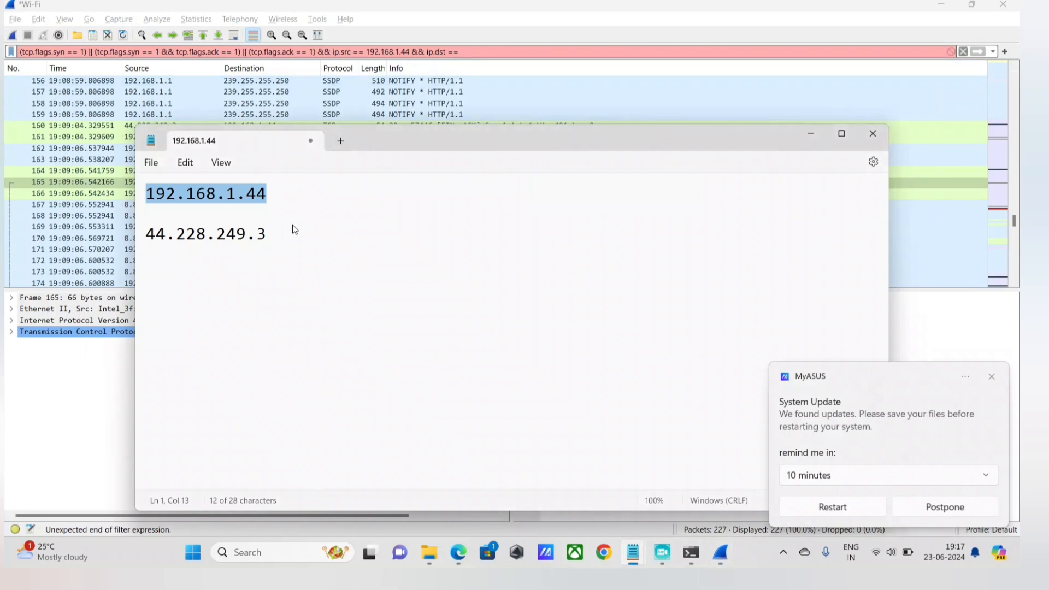
{"action": "left_click_drag", "start_coordinate": [295, 229], "coordinate": [134, 235]}
{"action": "key", "text": "ctrl+c"}
{"action": "key", "text": "alt+Tab"}
{"action": "key", "text": "ctrl+v"}
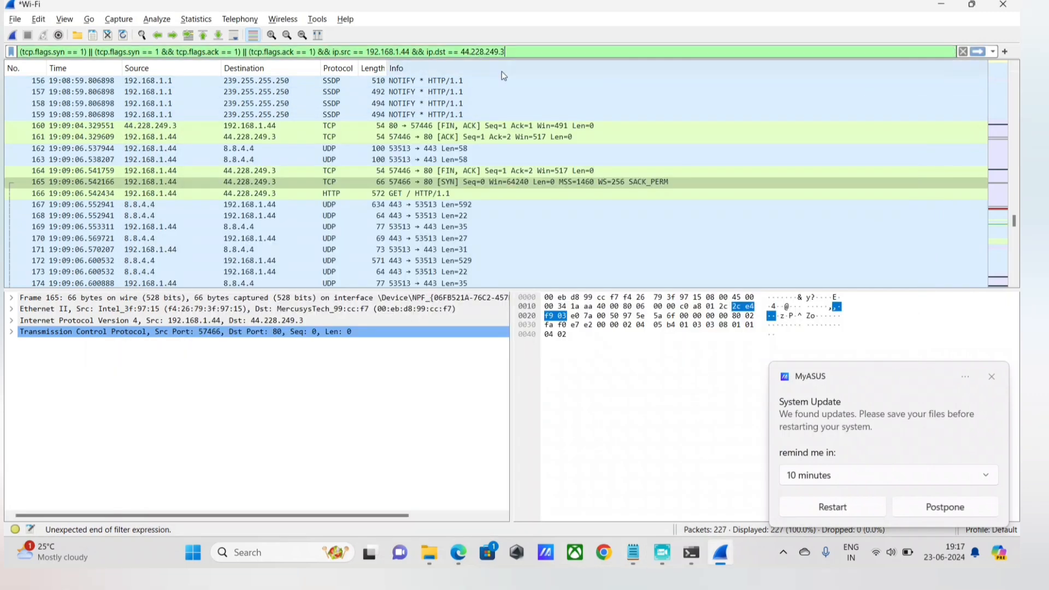
{"action": "key", "text": "Return"}
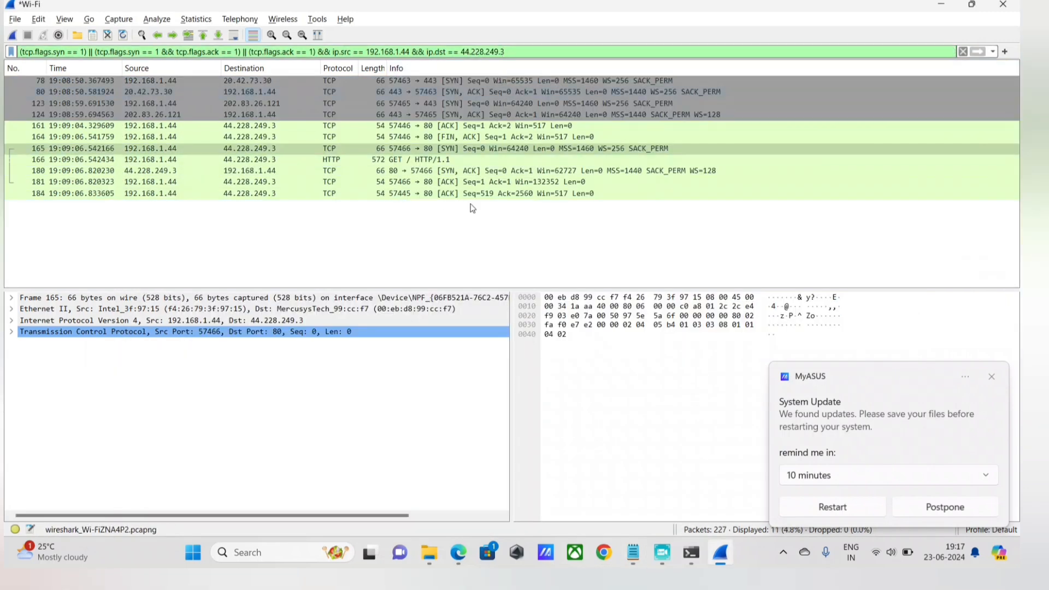
Follow the TCP stream of SYN packet 165 from the filtered list and close the stream window to isolate its handshake.
{"action": "left_click", "coordinate": [453, 151]}
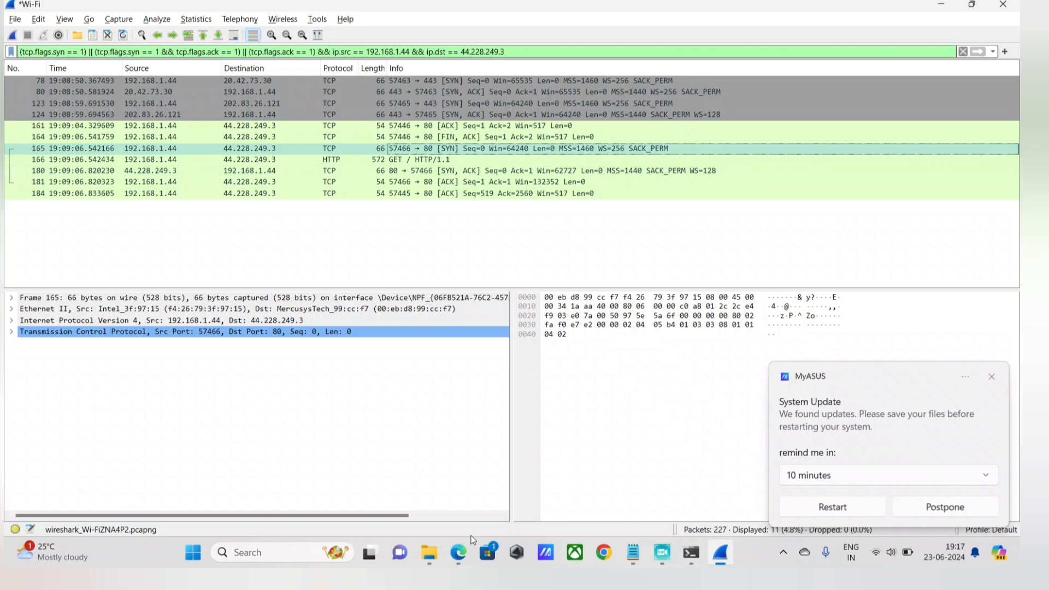
{"action": "right_click", "coordinate": [496, 148]}
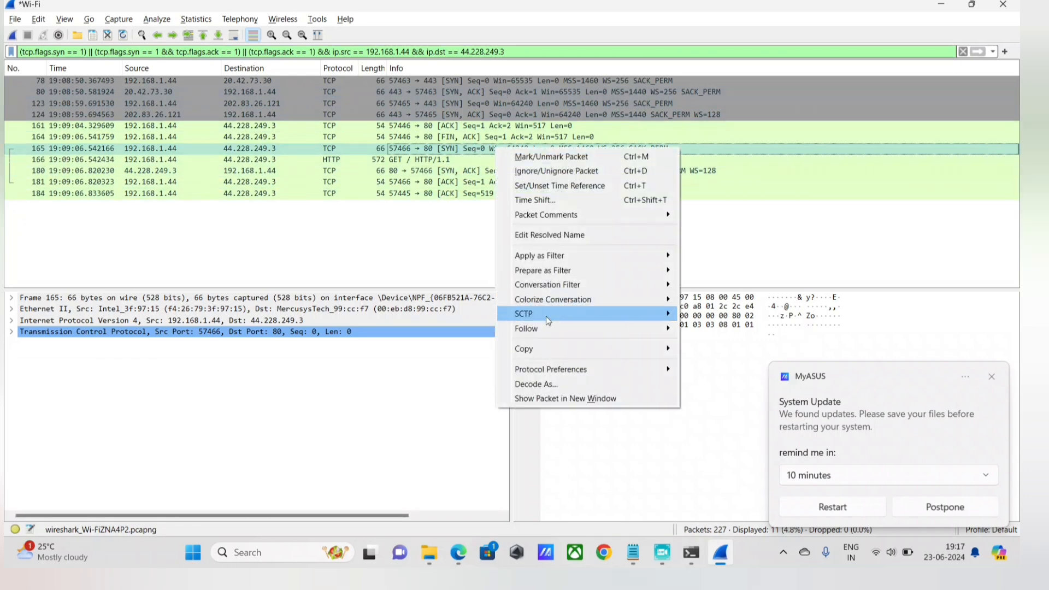
{"action": "left_click", "coordinate": [419, 160]}
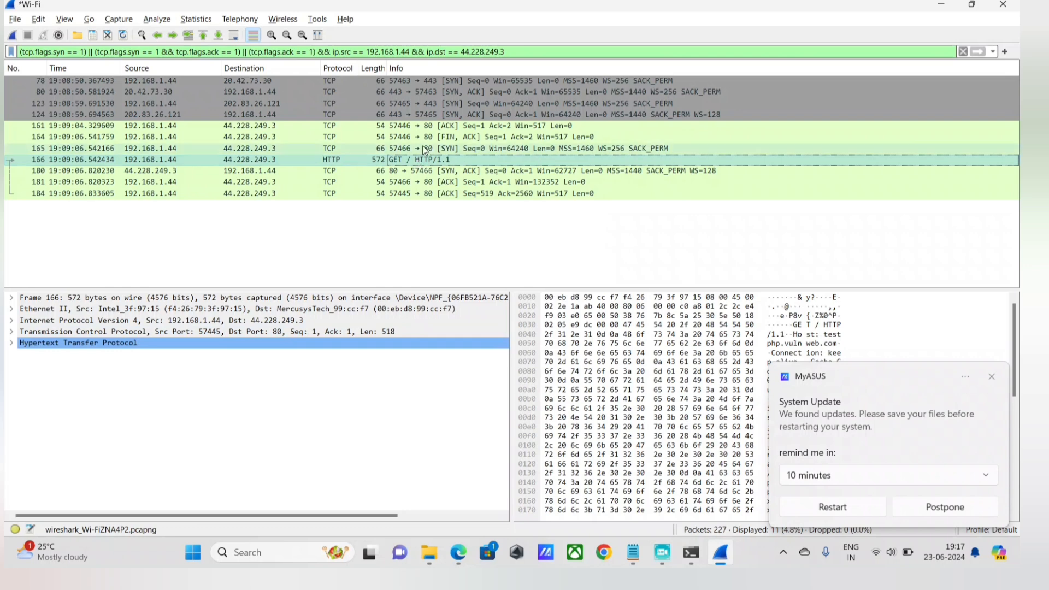
{"action": "right_click", "coordinate": [425, 149]}
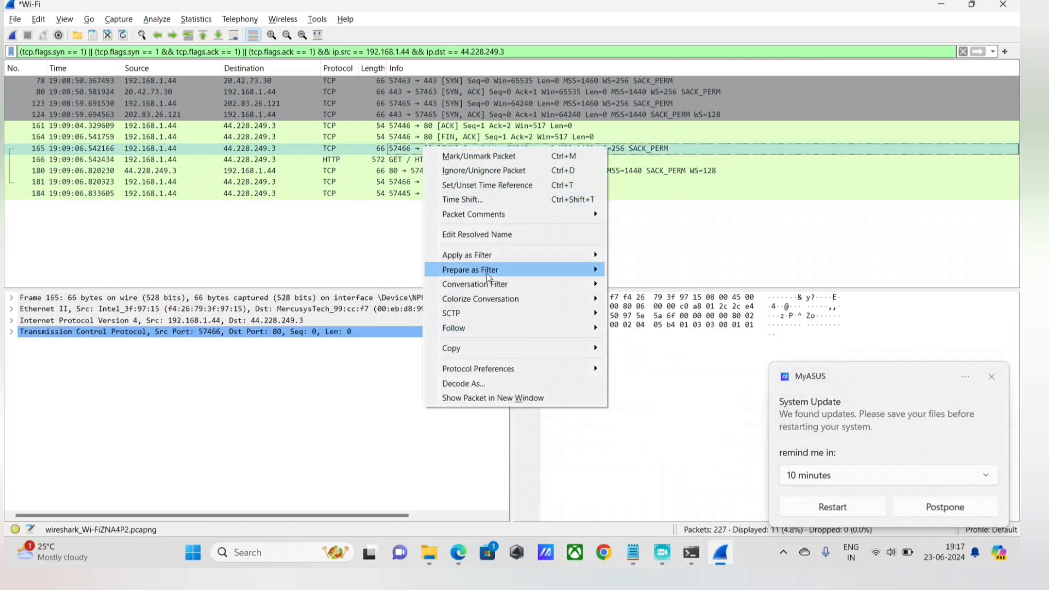
{"action": "mouse_move", "coordinate": [479, 348]}
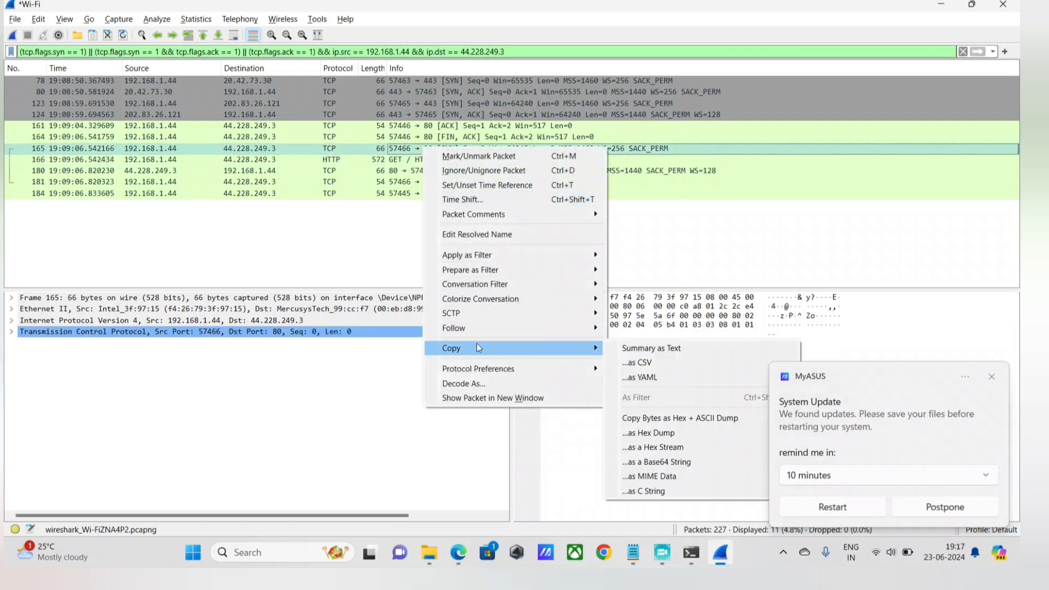
{"action": "mouse_move", "coordinate": [565, 328]}
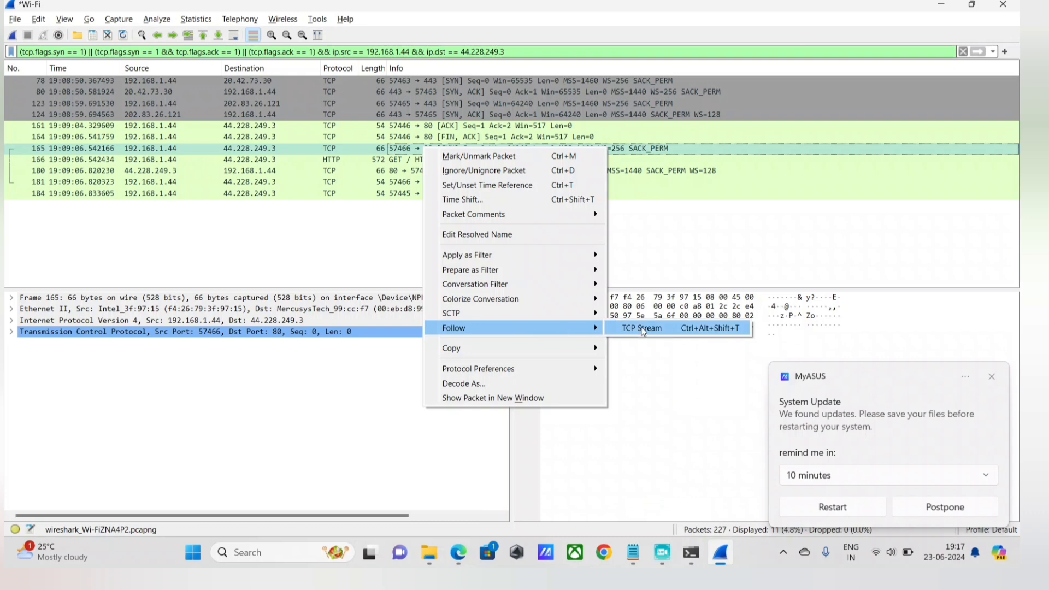
{"action": "left_click", "coordinate": [641, 328]}
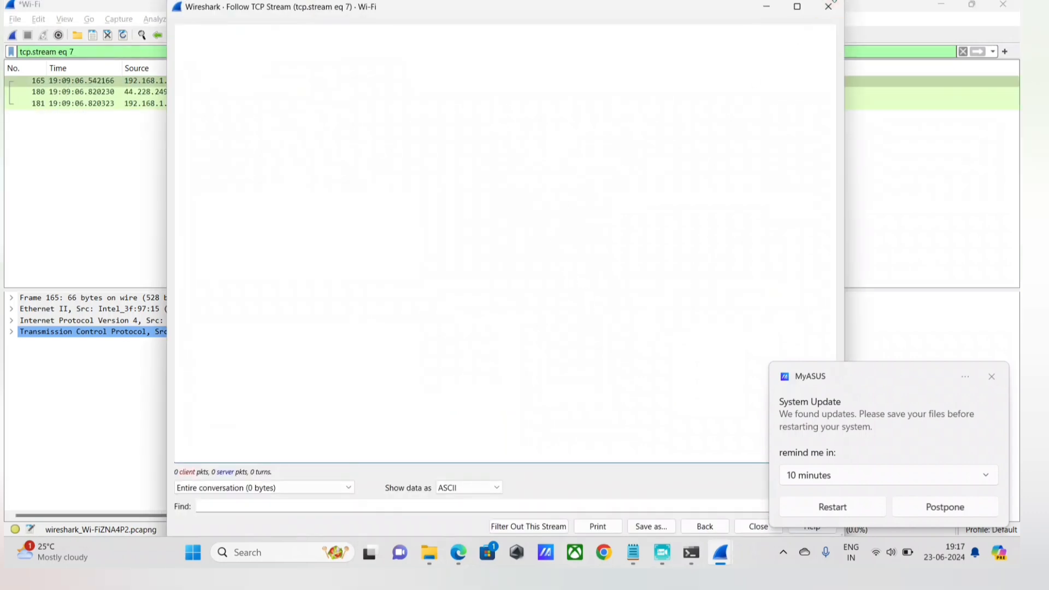
{"action": "left_click", "coordinate": [828, 6]}
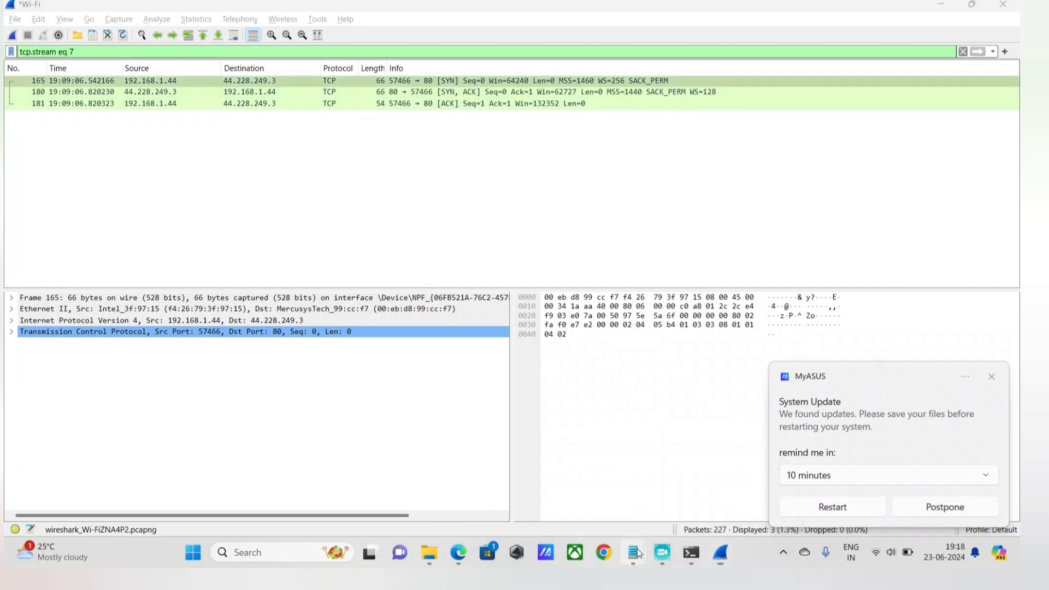
{"action": "mouse_move", "coordinate": [633, 551]}
{"action": "left_click", "coordinate": [650, 493]}
{"action": "left_click", "coordinate": [86, 207]}
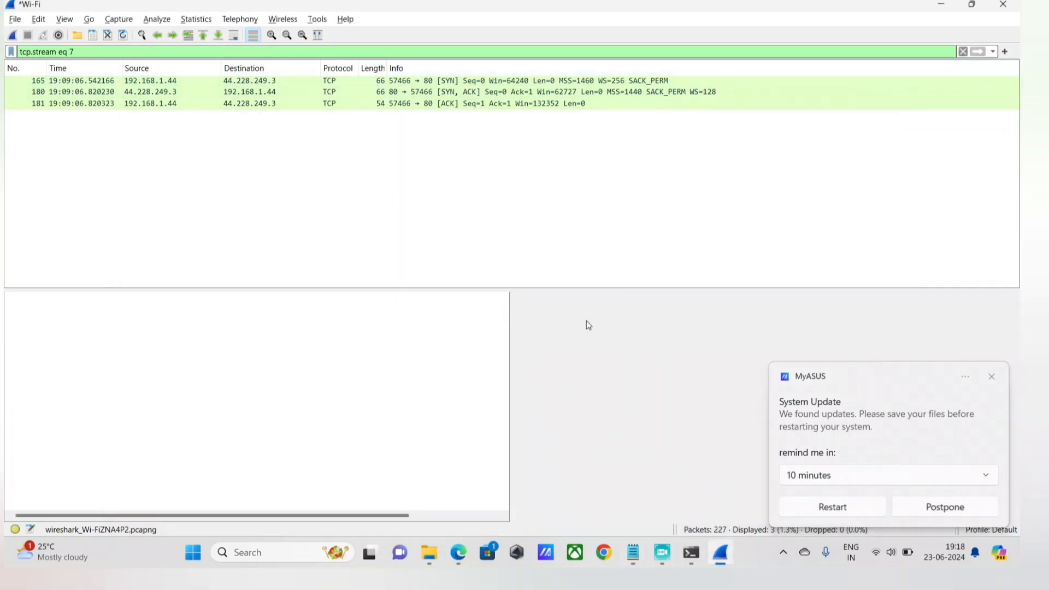
{"action": "mouse_move", "coordinate": [721, 553]}
{"action": "mouse_move", "coordinate": [655, 552]}
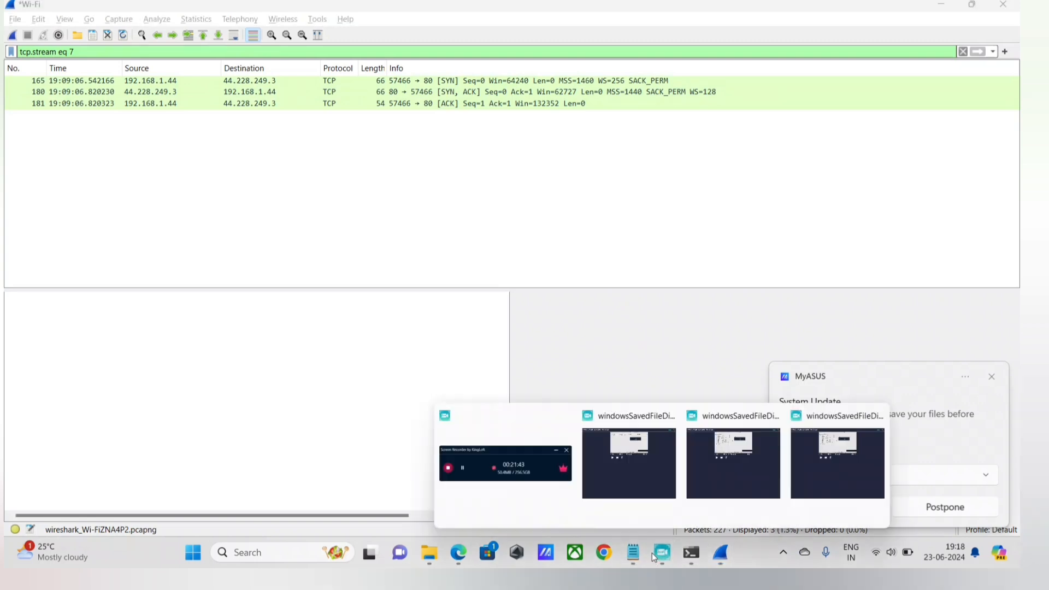
{"action": "left_click", "coordinate": [482, 521]}
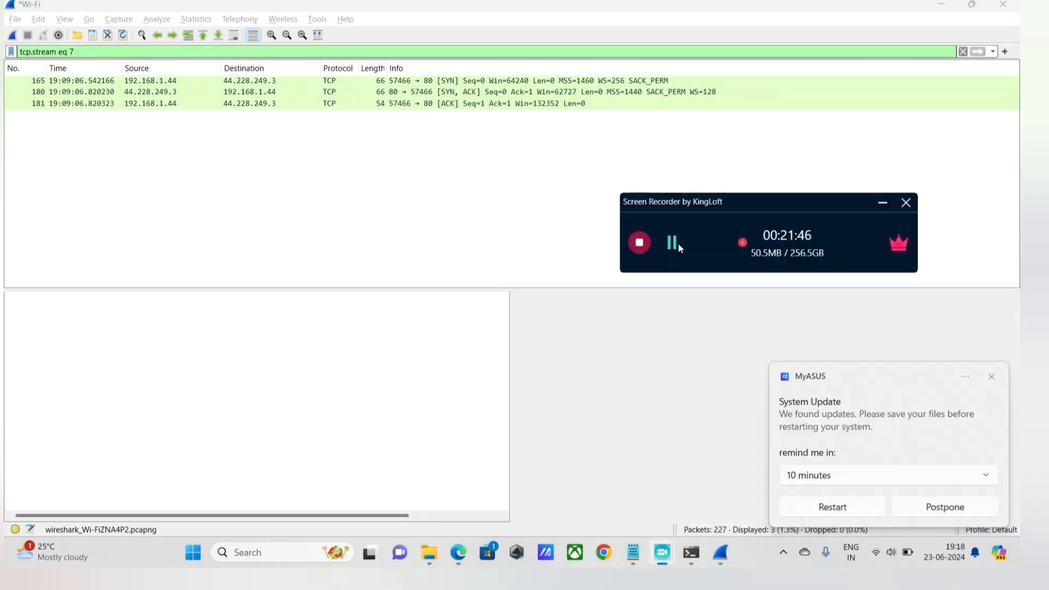